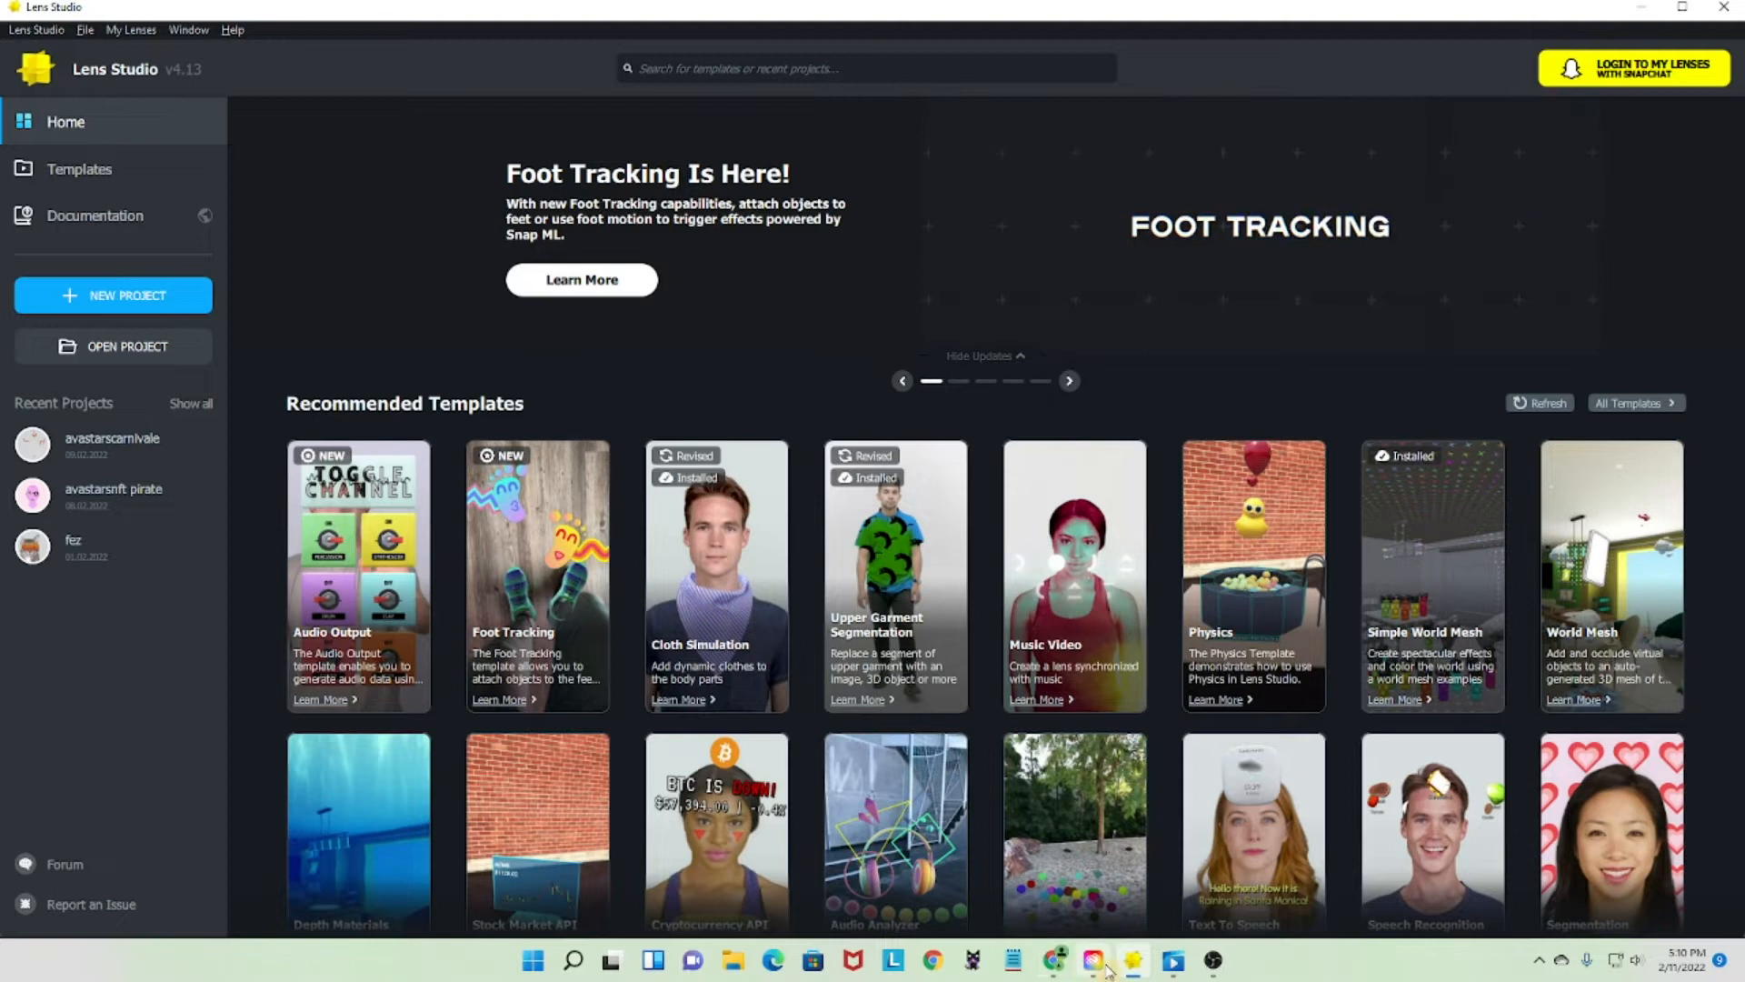
- Switch to Chrome and browse the Purrnelopes Country Club collection items on OpenSea
click(1054, 959)
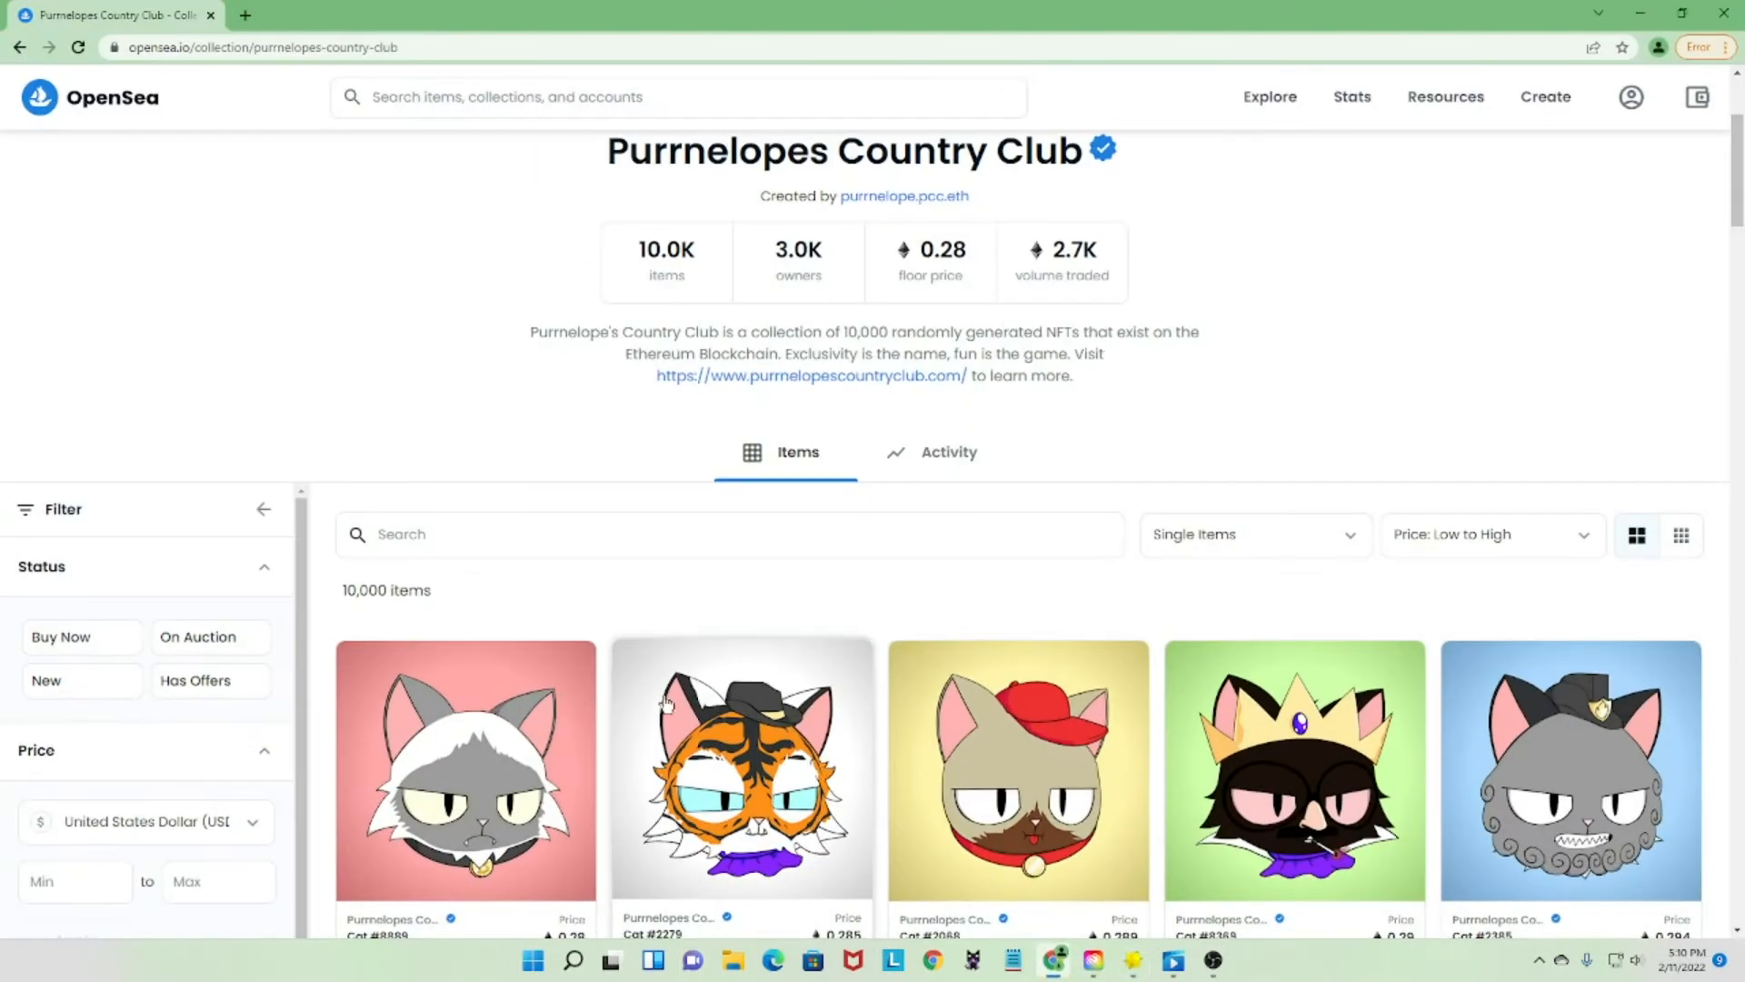
scroll(666, 703, down, 2)
scroll(724, 609, down, 2)
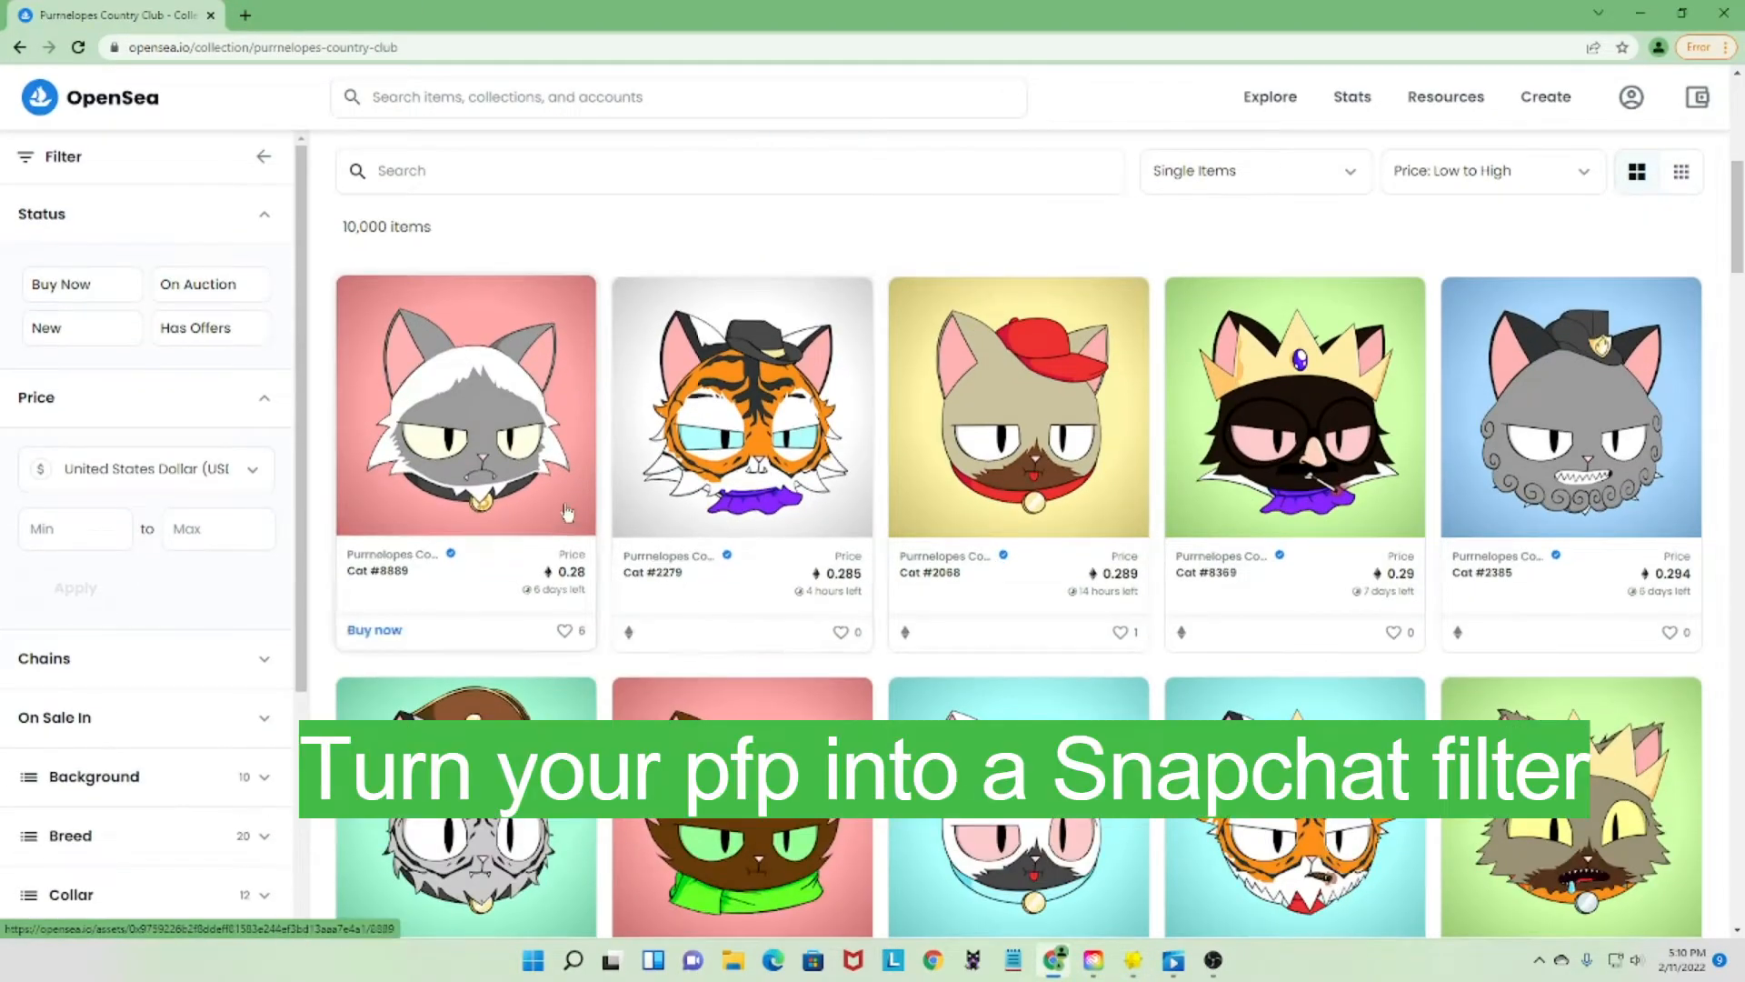
scroll(600, 582, down, 1)
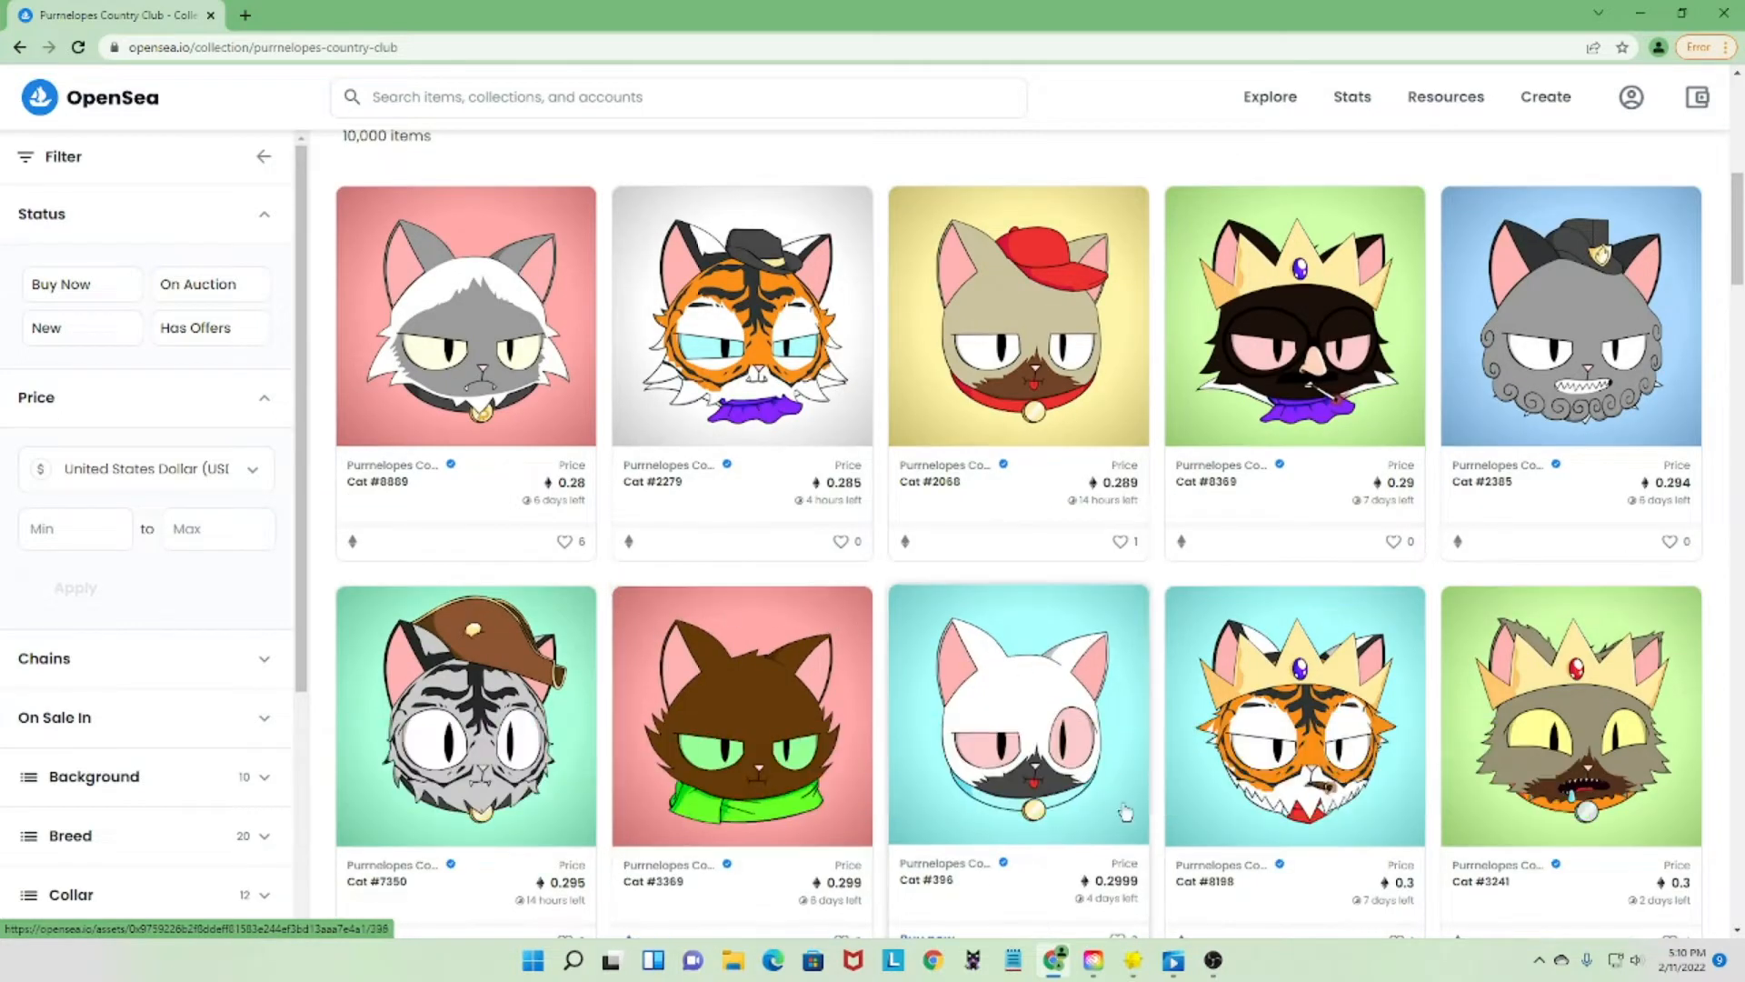
- Open the sample video of the cat face filter, play it and close the player
click(1174, 961)
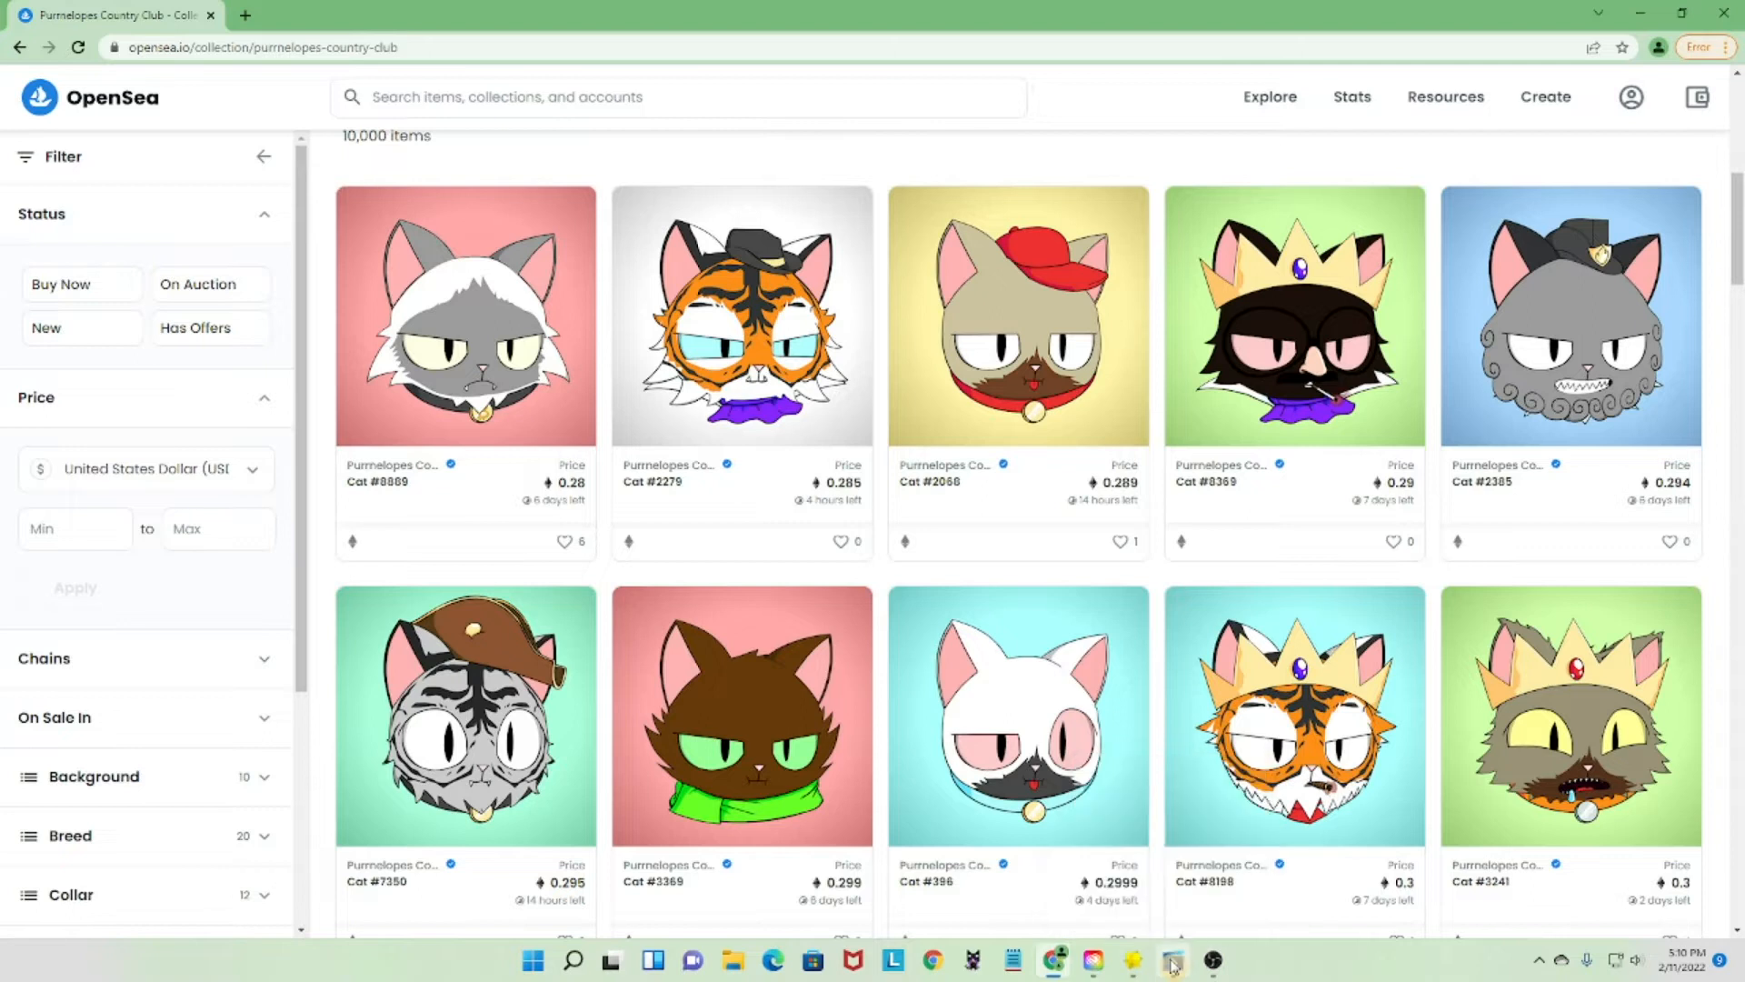
click(886, 907)
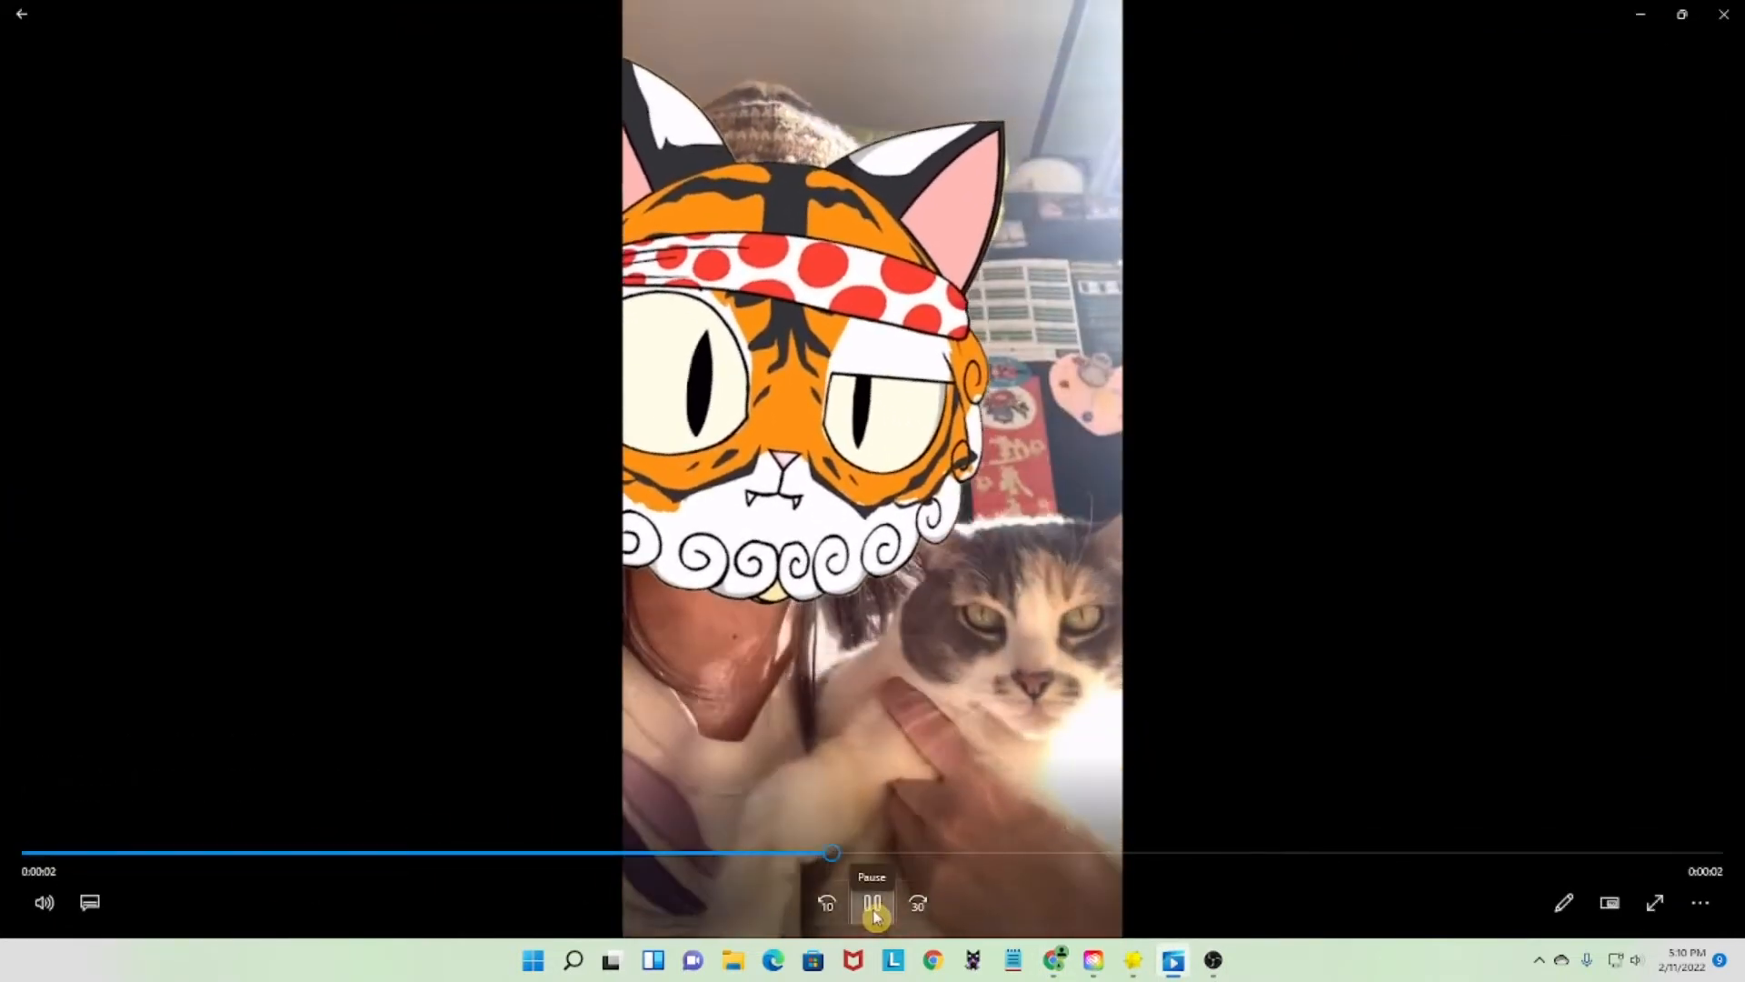
click(1725, 18)
- Switch to Lens Studio and start the login to My Lenses with Snapchat
mouse_move(1154, 973)
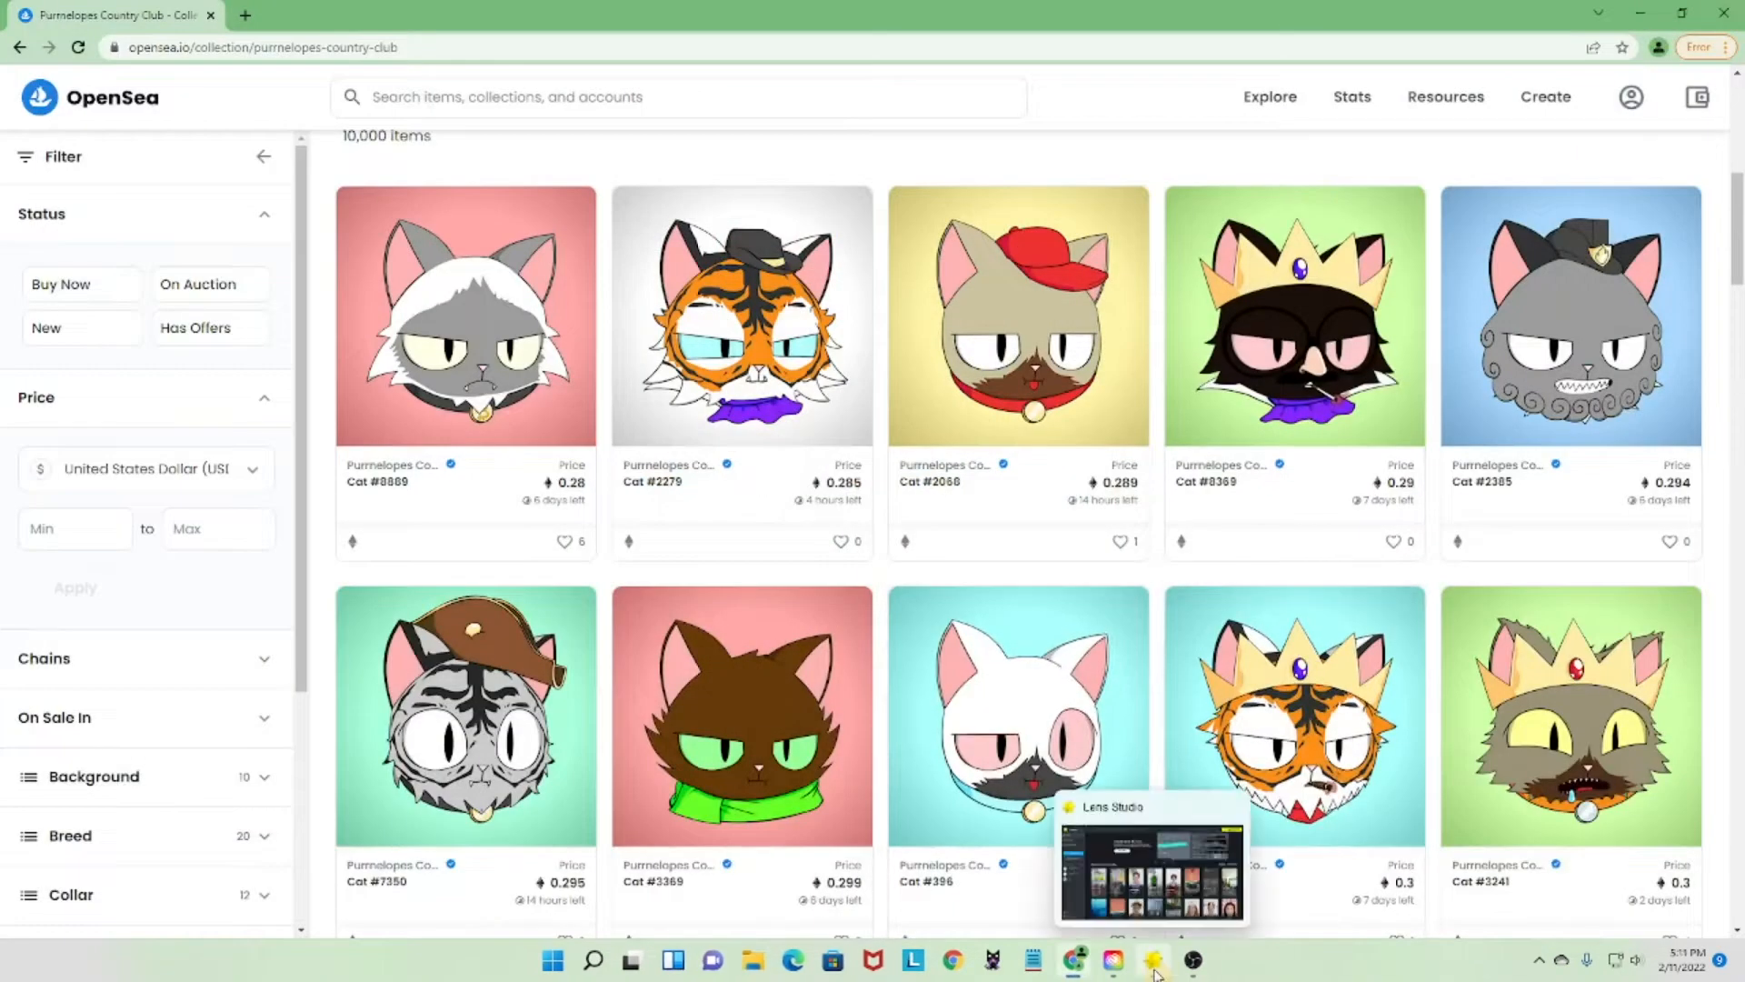
click(1153, 870)
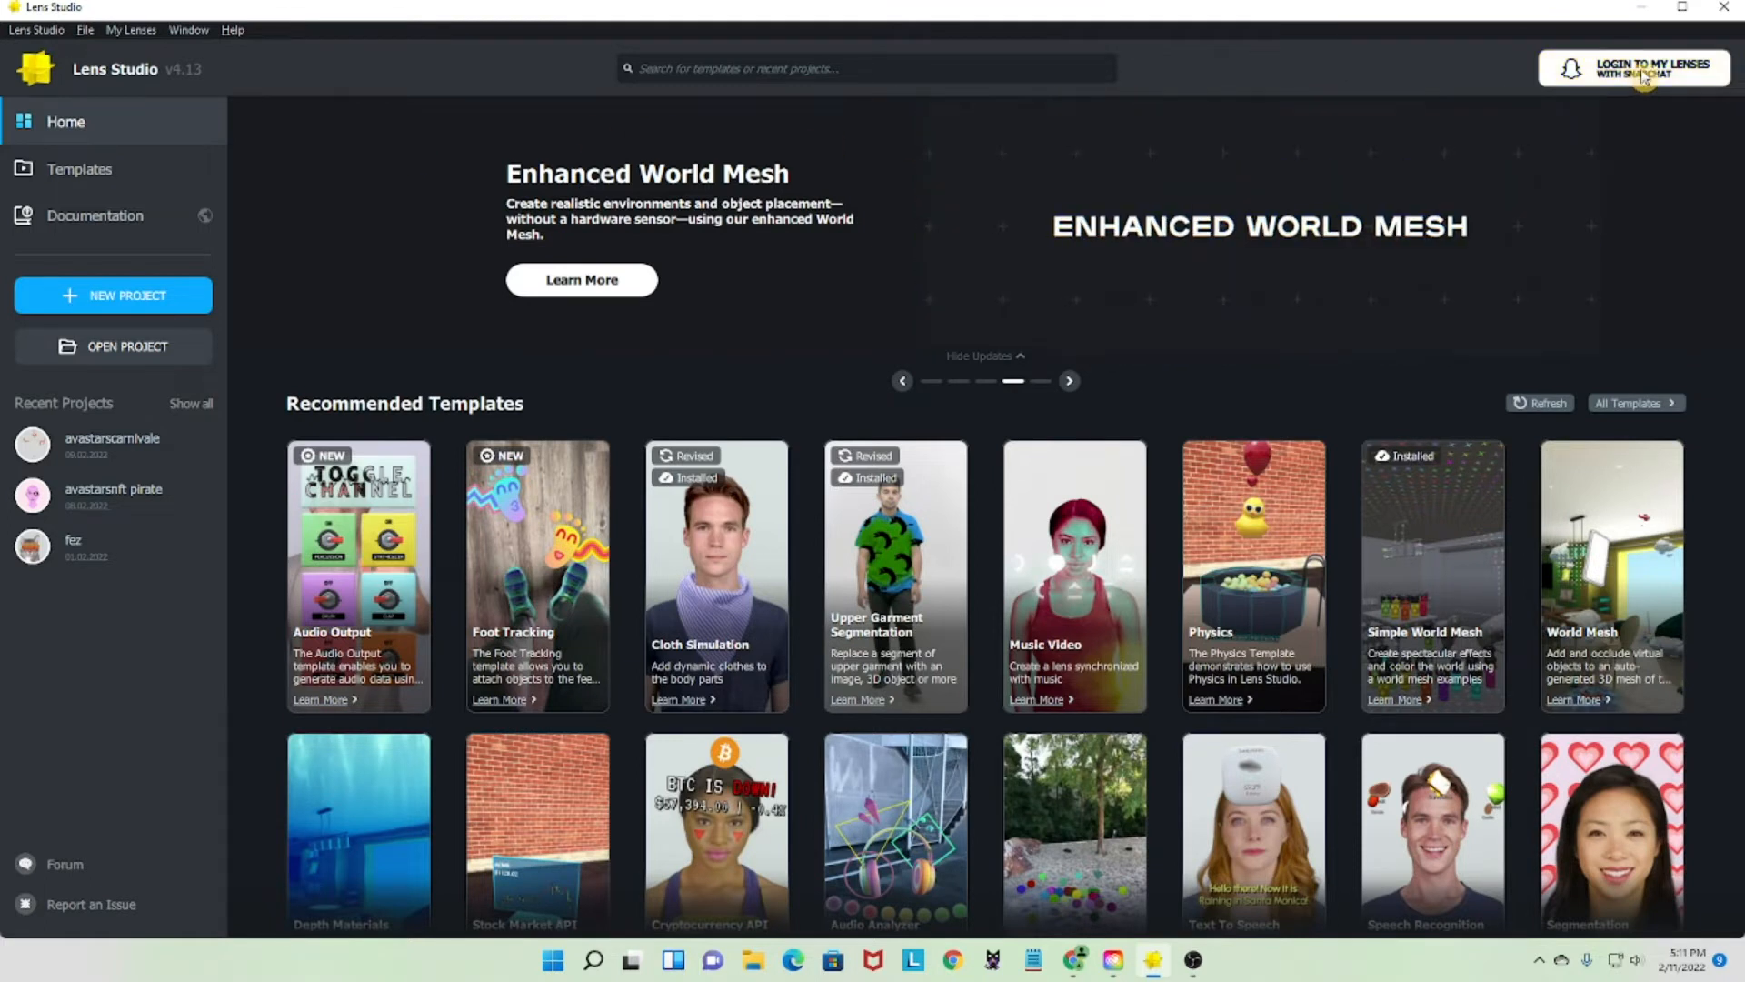
click(1645, 77)
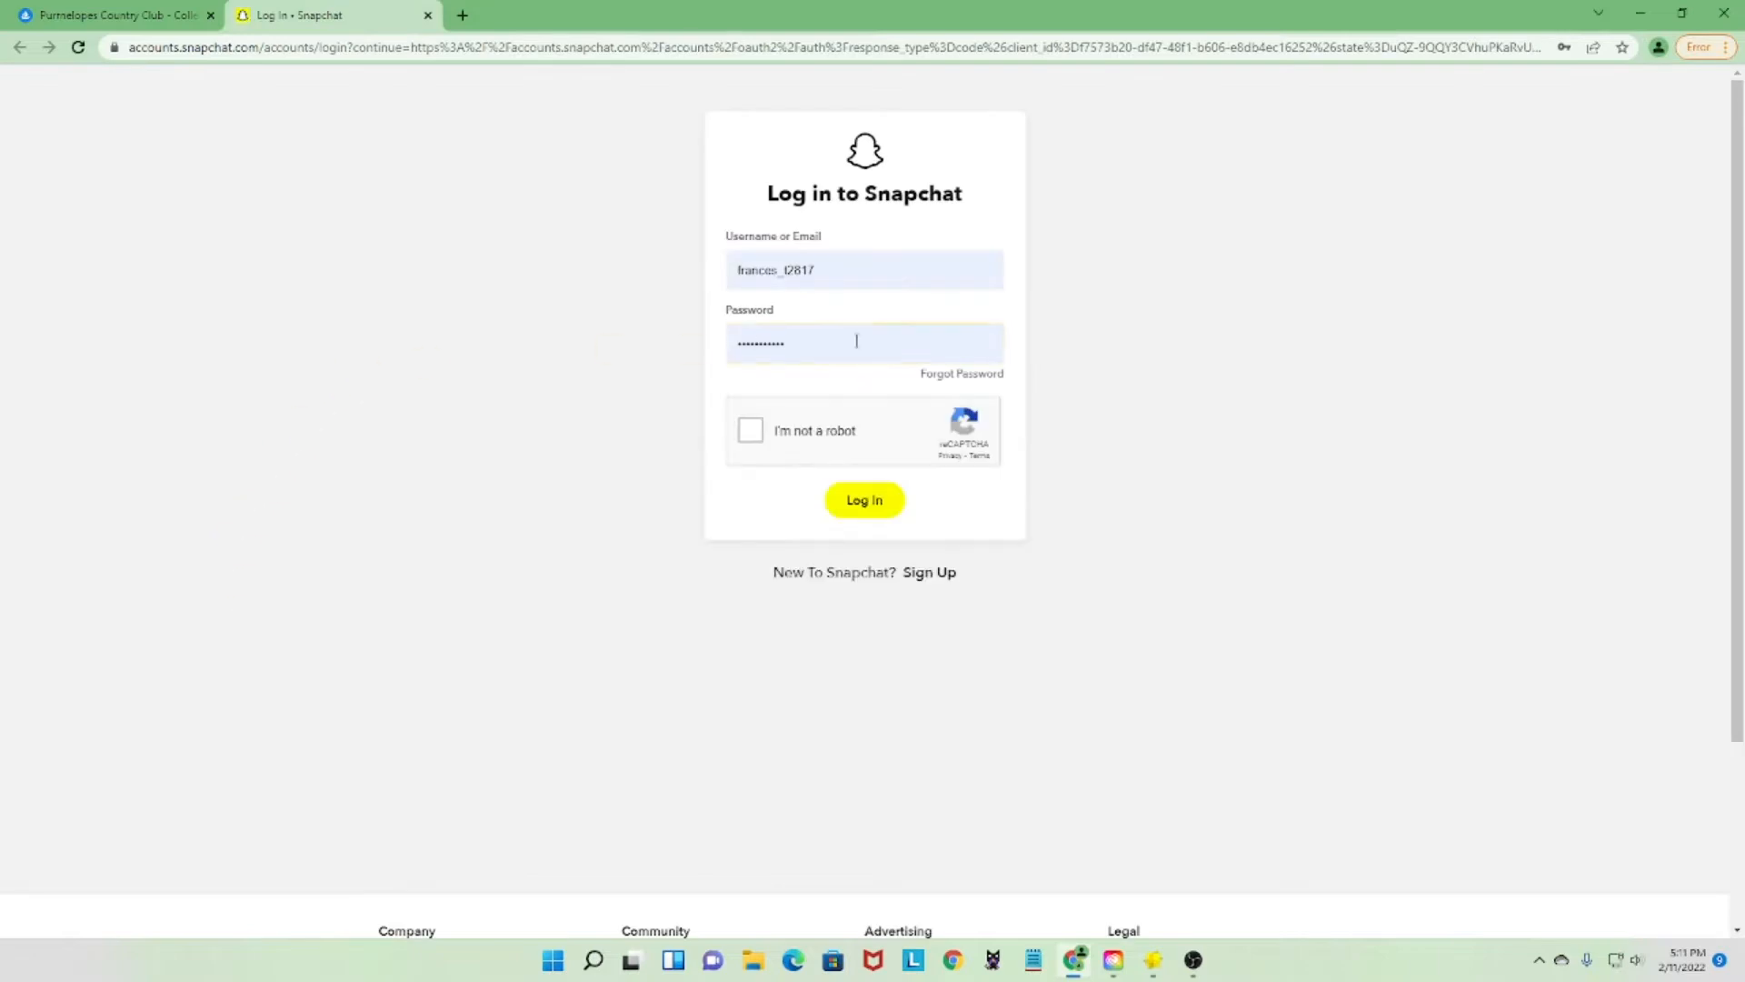
- Pass the robot check by selecting all taxi images, and log in to Snapchat with Lens Studio access authorized
click(751, 431)
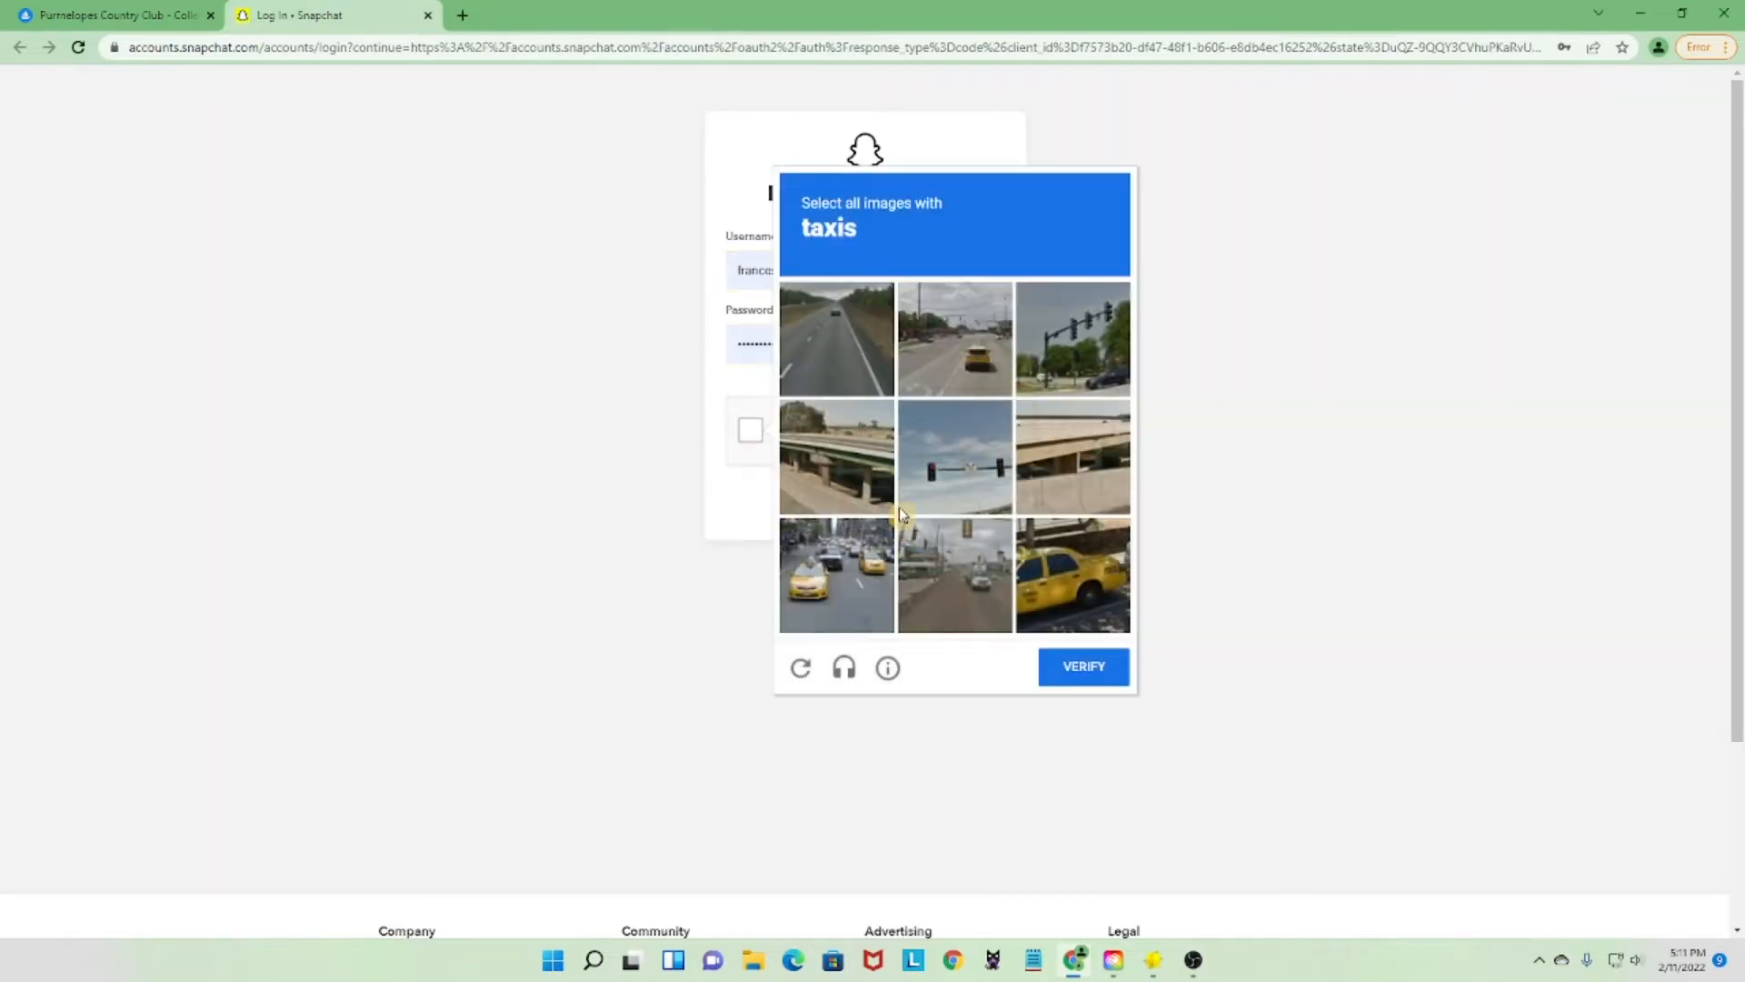
click(1028, 530)
click(852, 581)
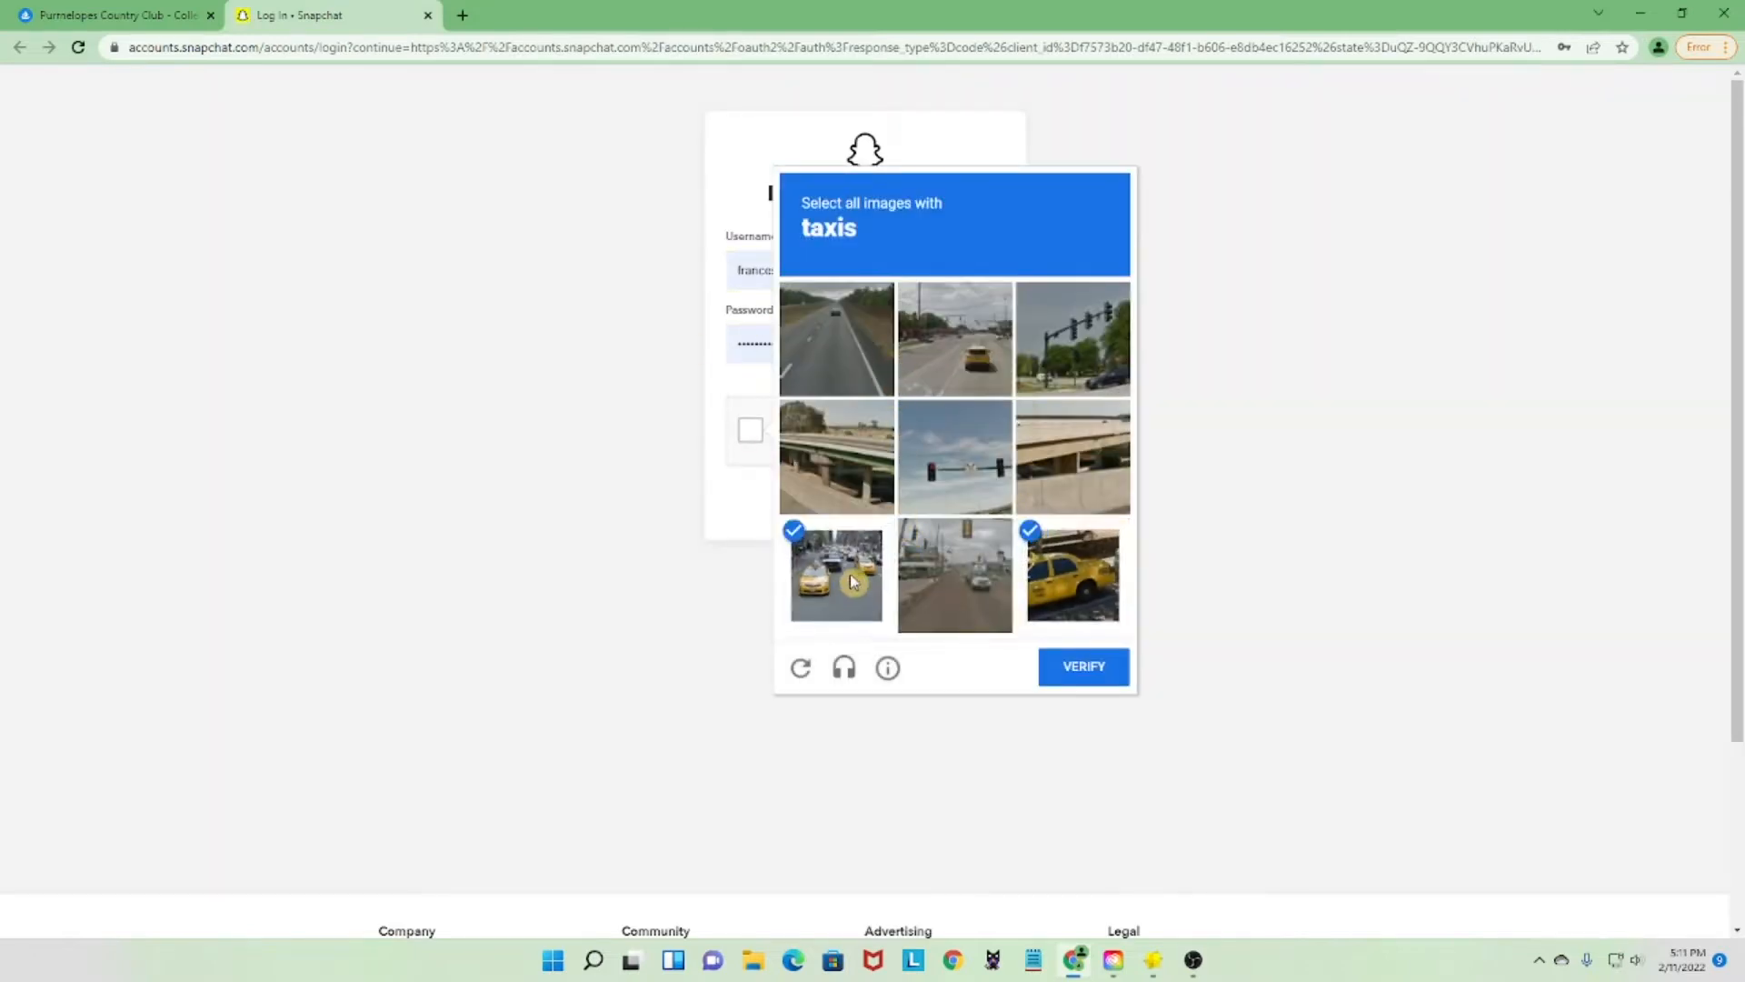
click(932, 366)
click(1083, 666)
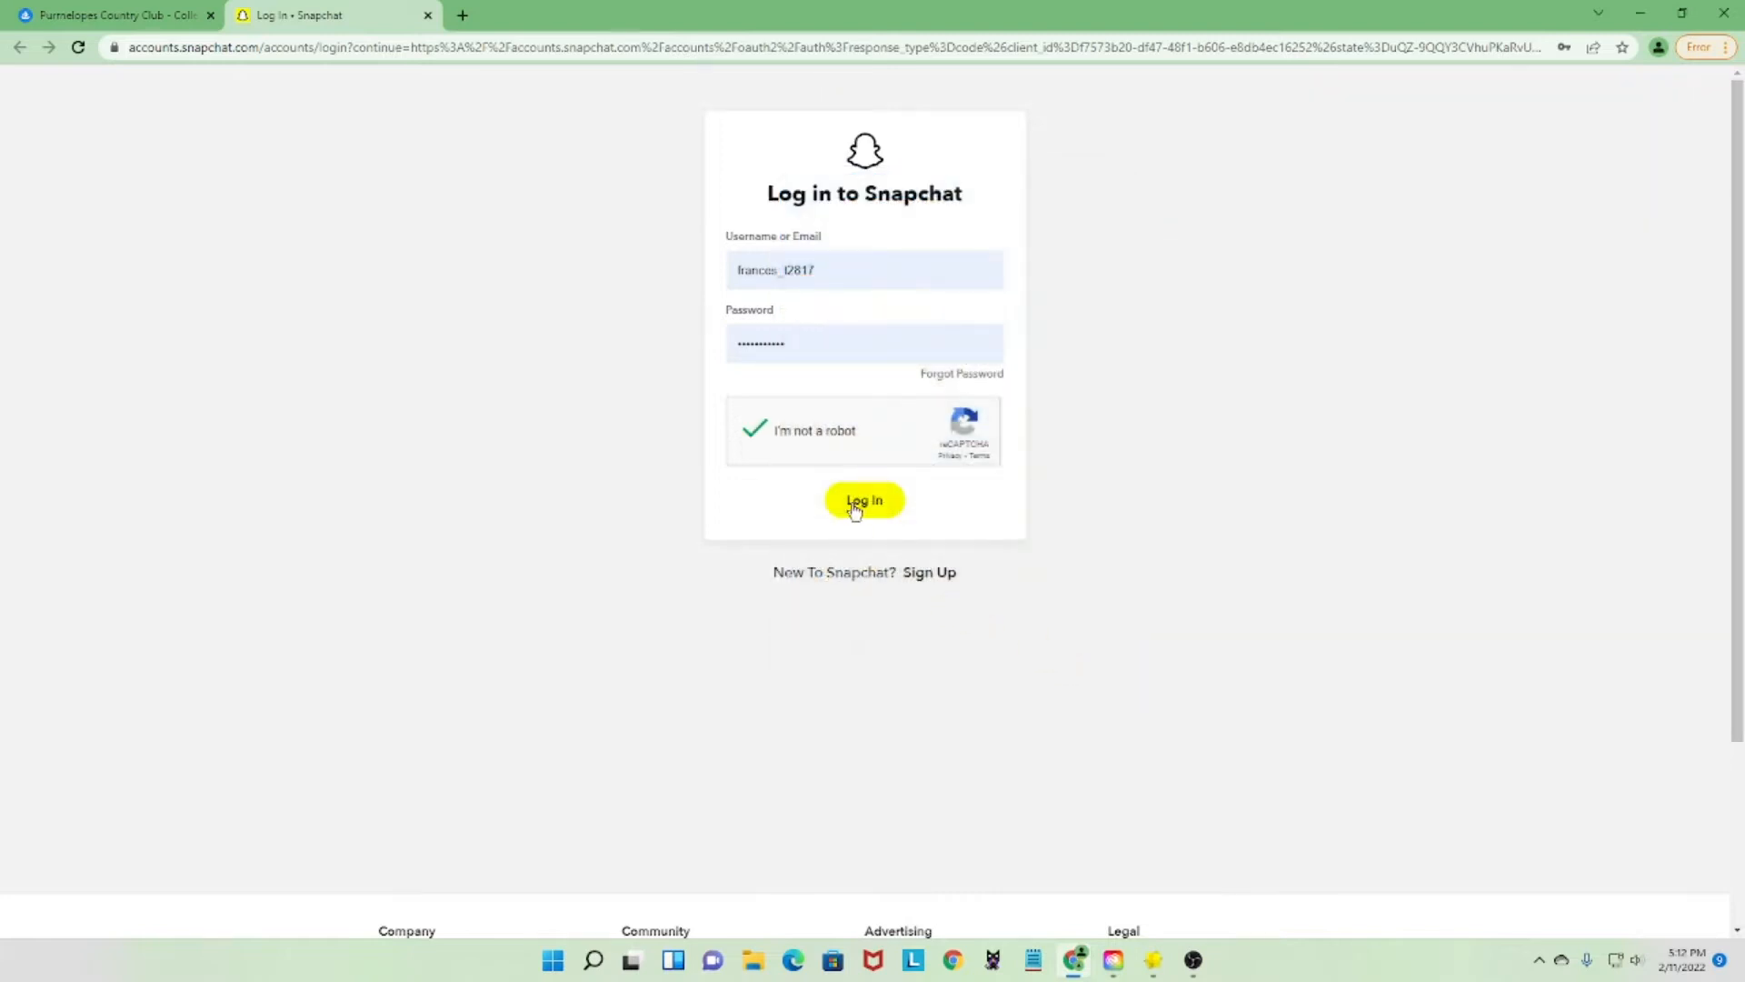
click(855, 507)
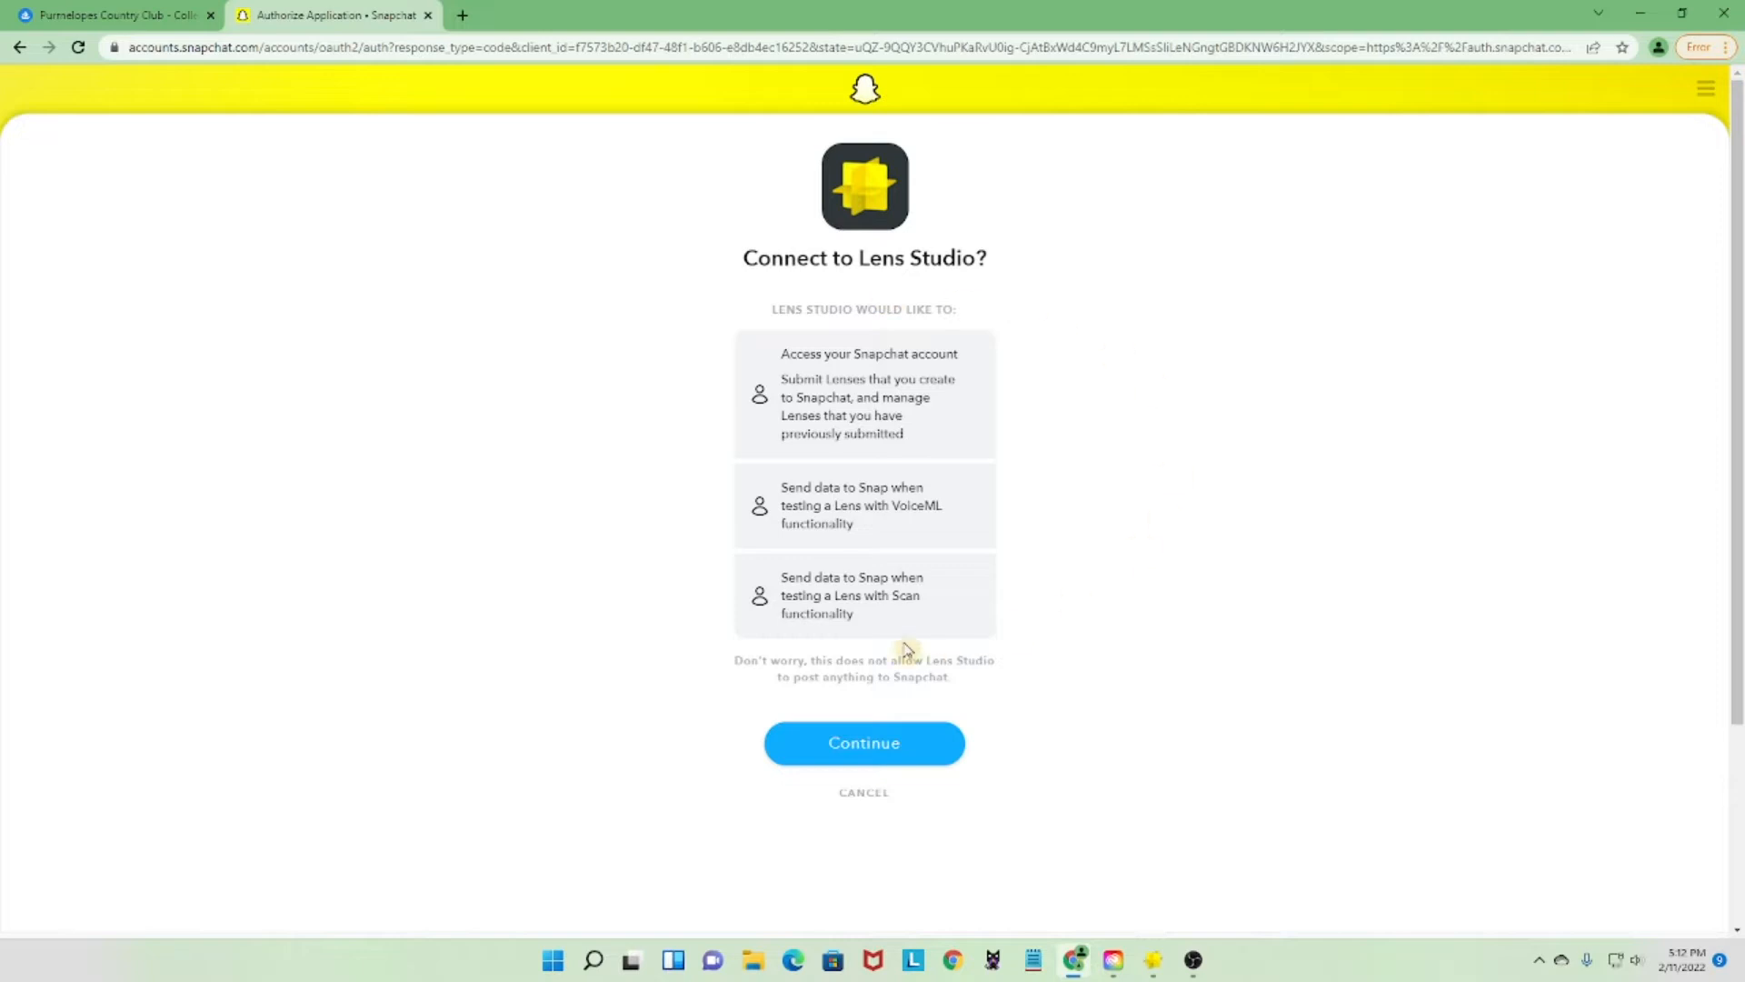
click(909, 745)
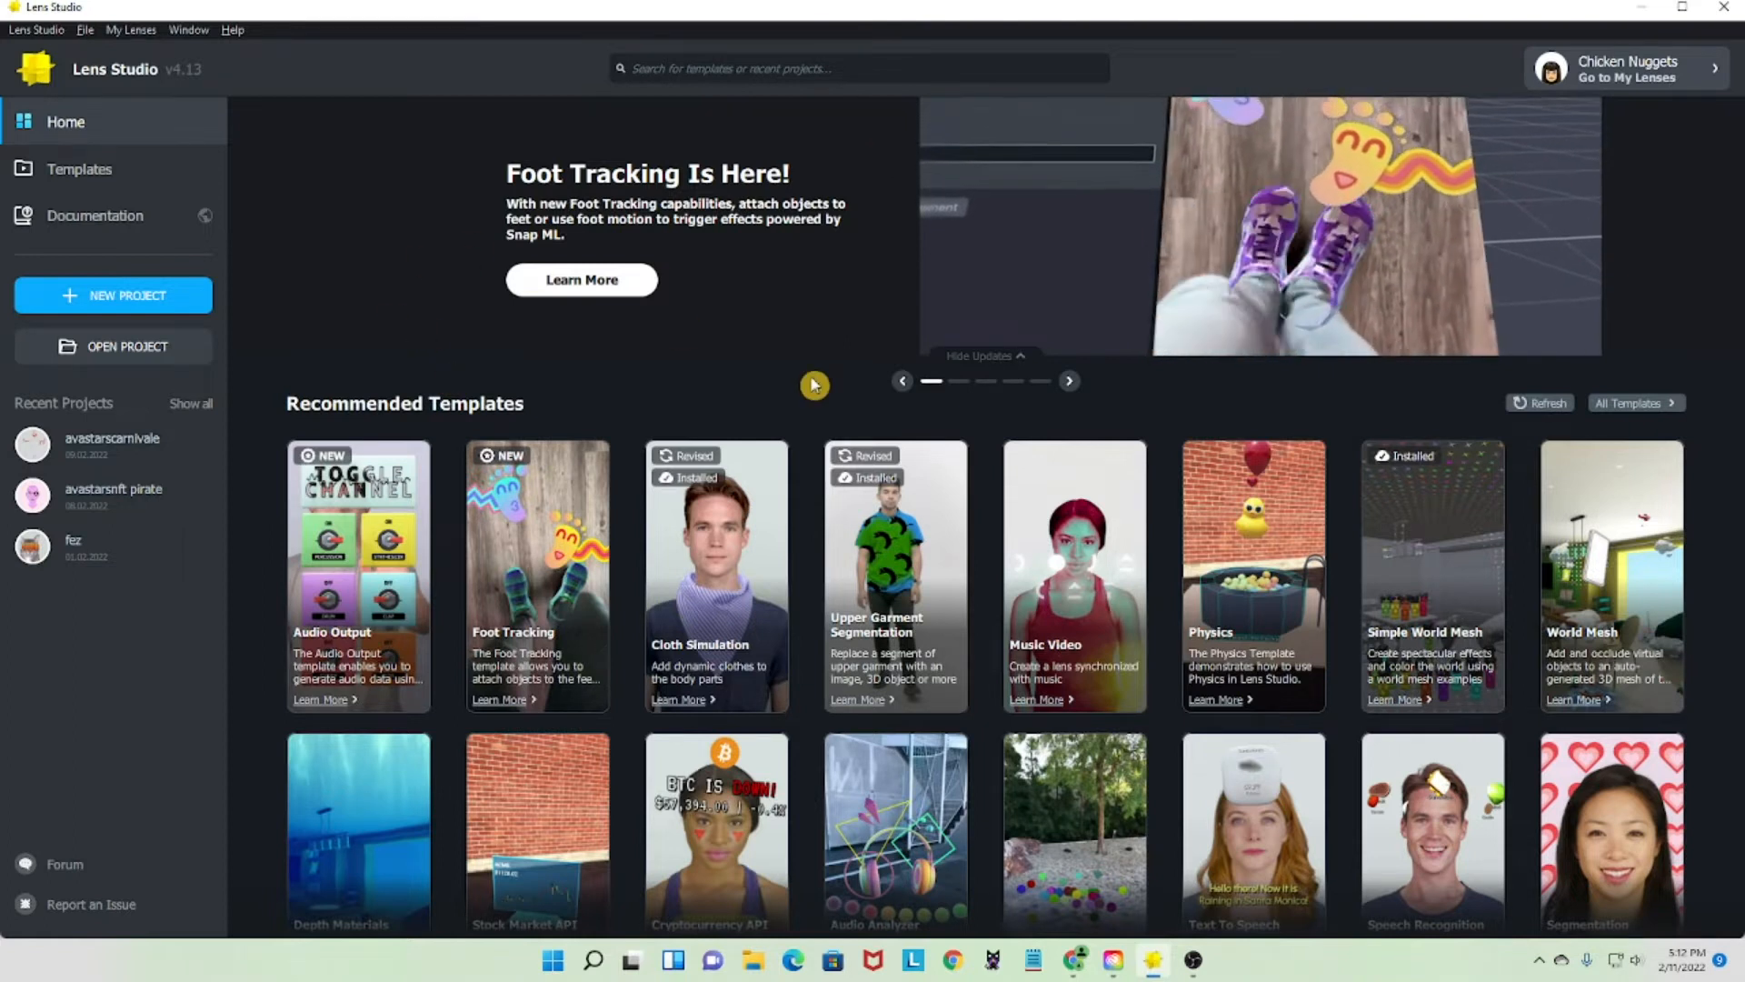
- Show all templates and view the details of the recently used 2D Objects template
click(1613, 396)
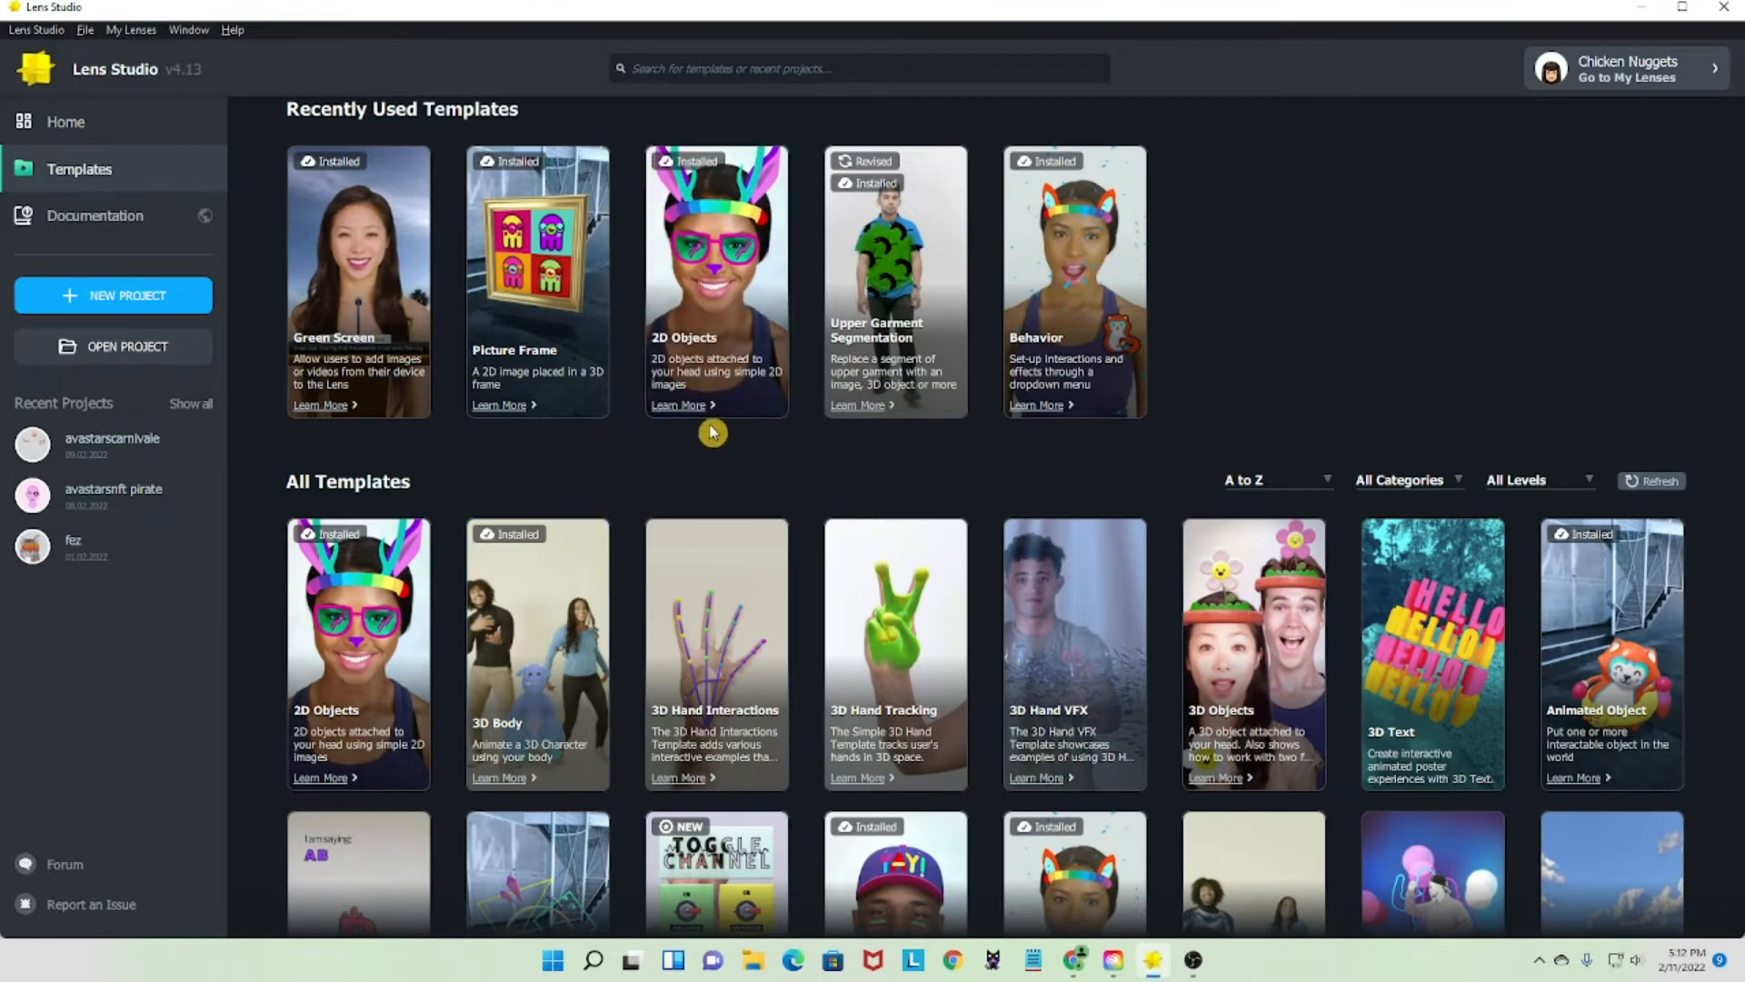
click(687, 411)
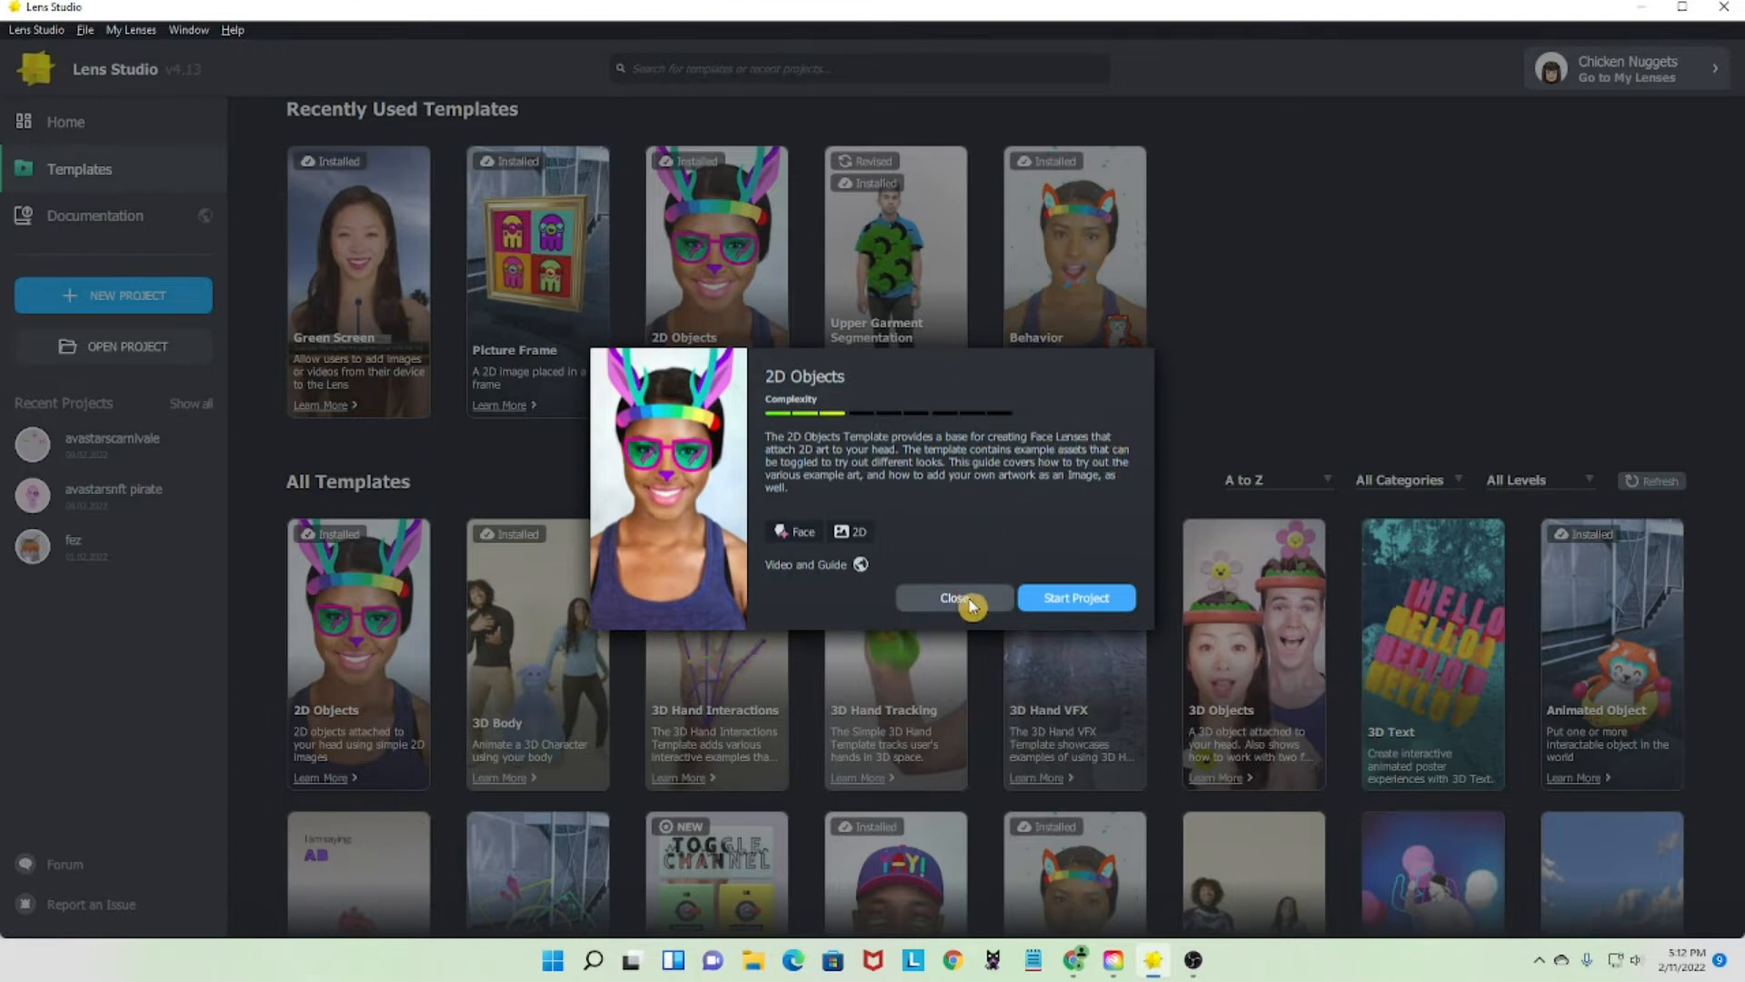
click(976, 600)
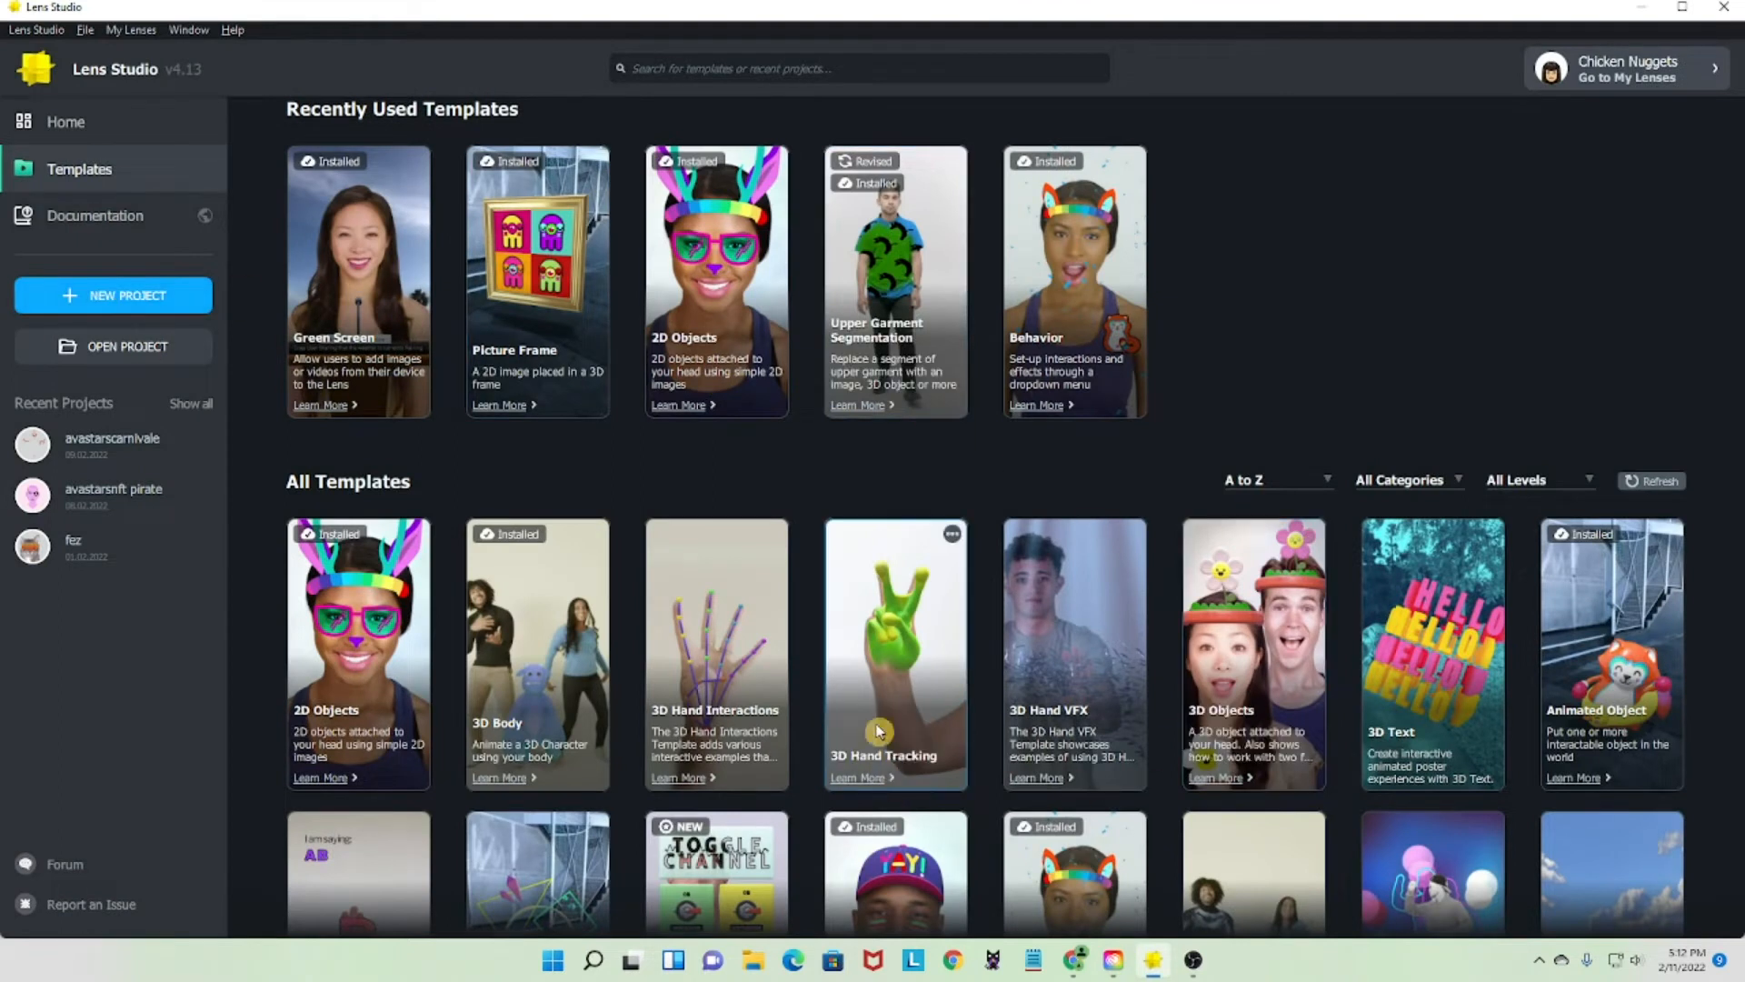
- Create a new blank project
click(101, 304)
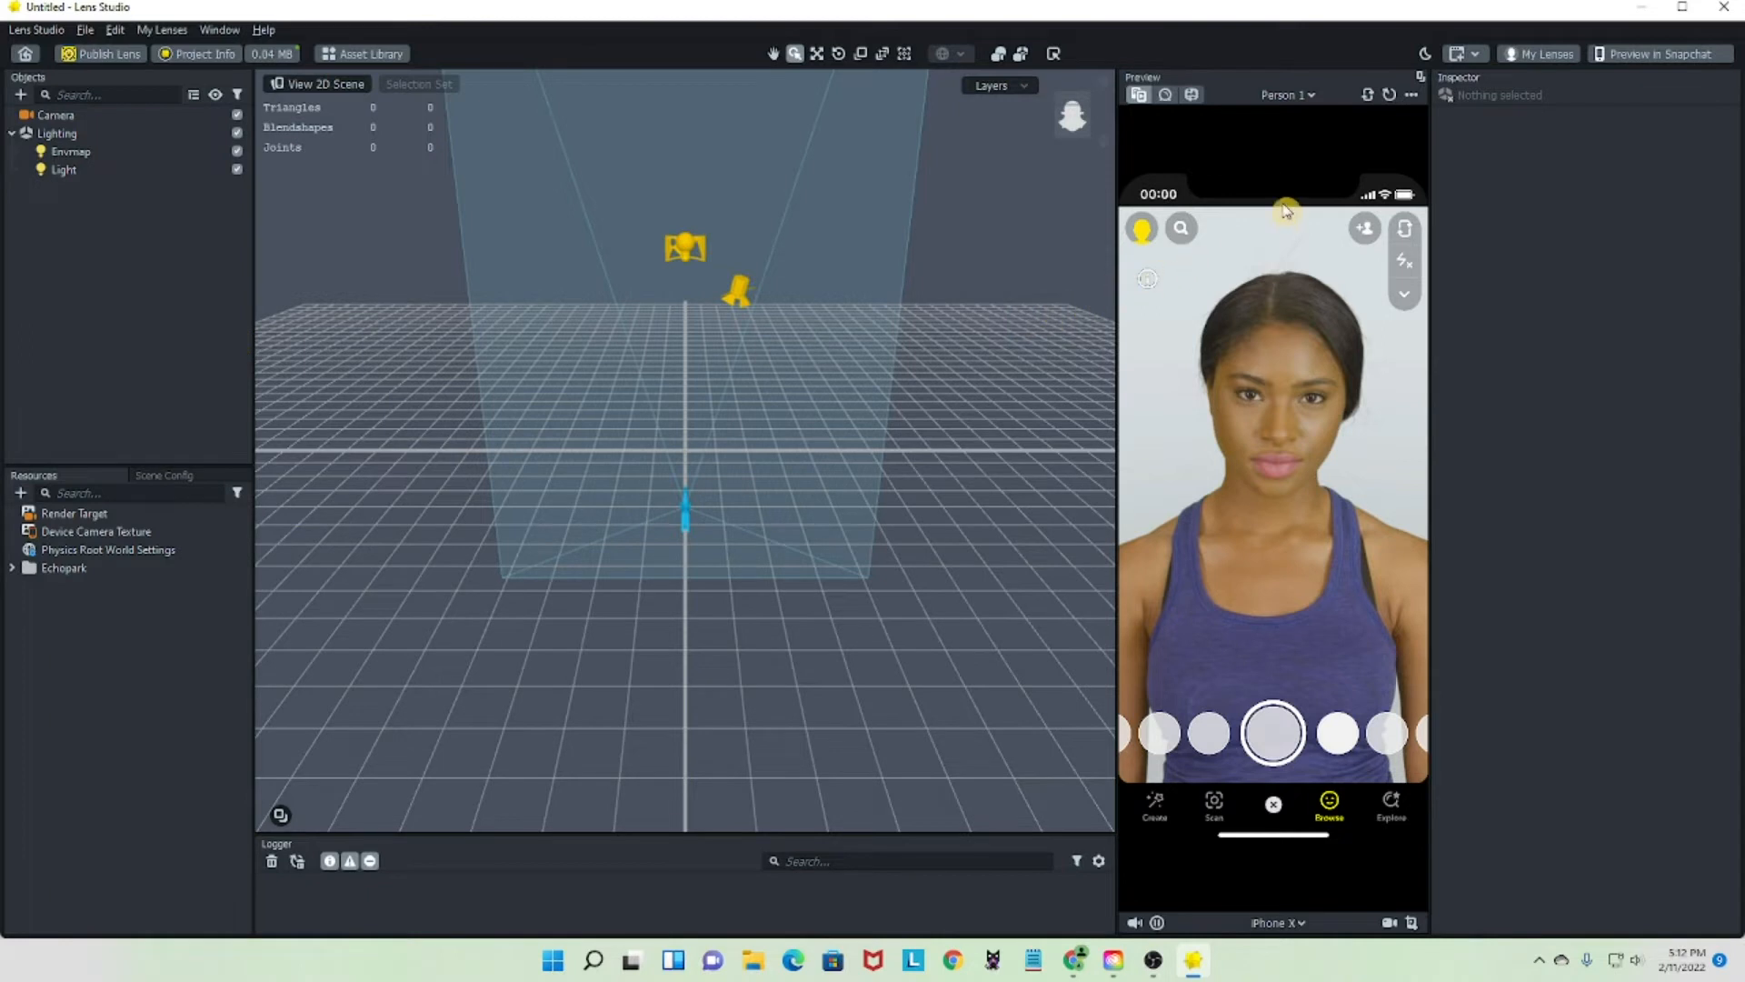
- Try the webcam, Person 2 and Person 3 as preview sources, finishing with the Person 1 sample
click(1166, 95)
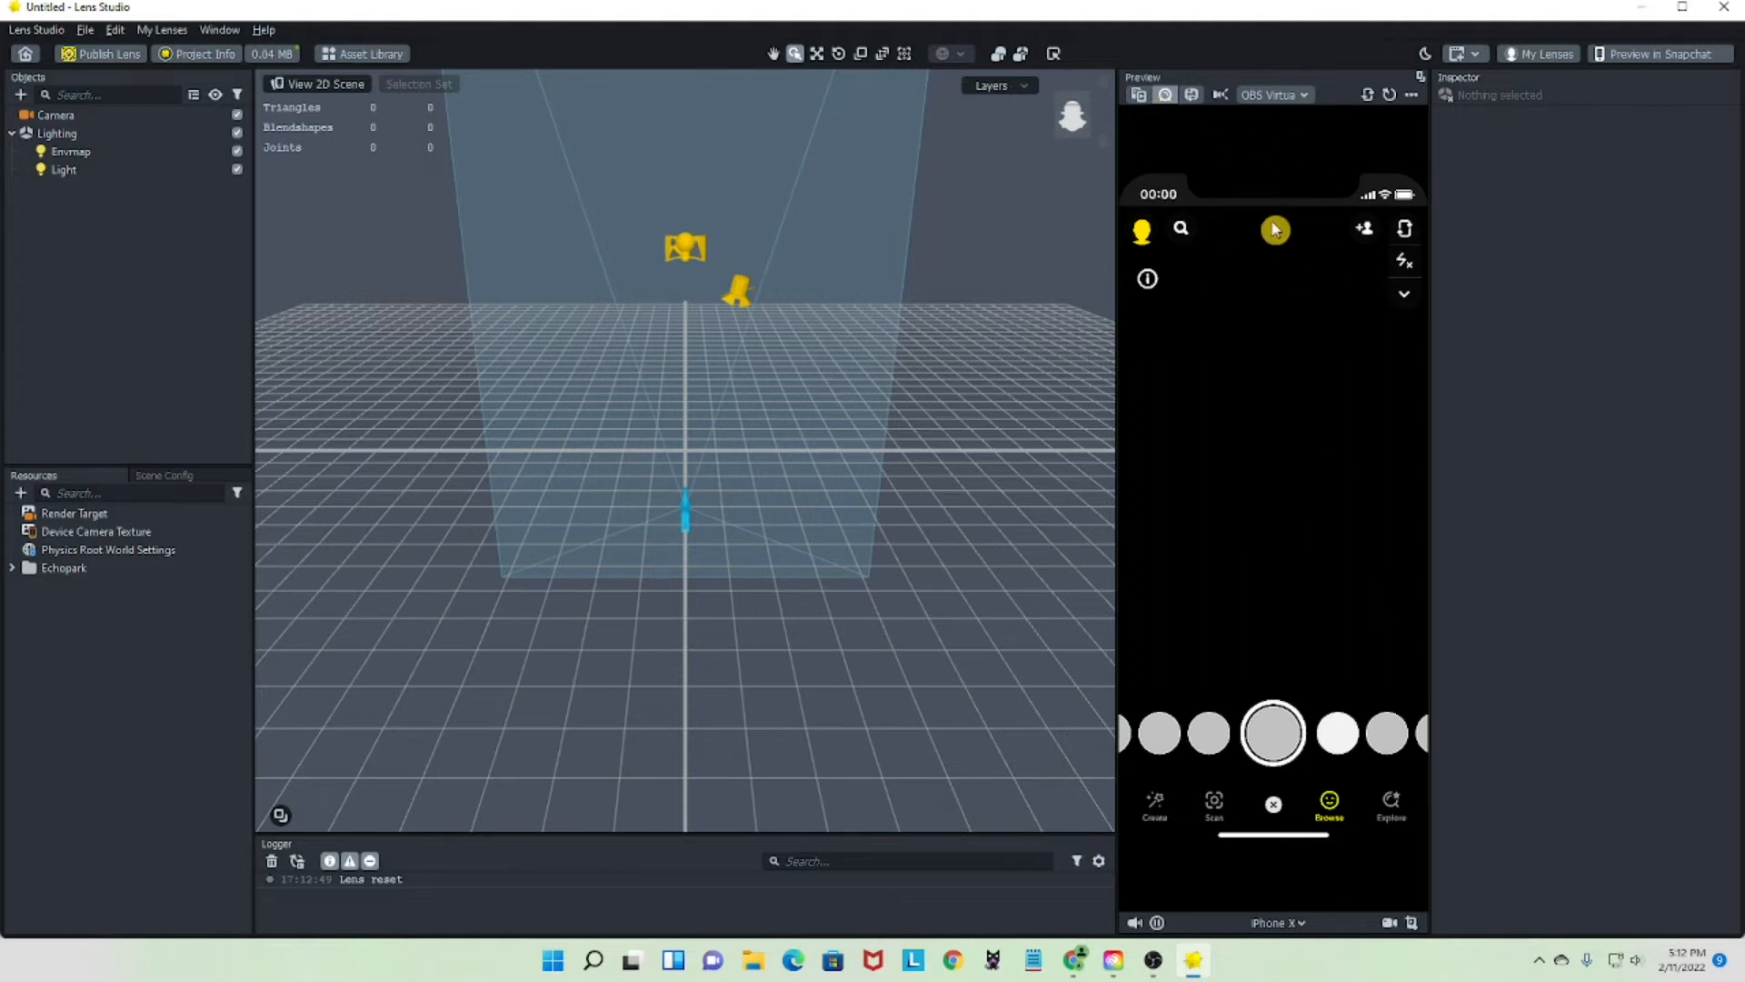
click(1138, 96)
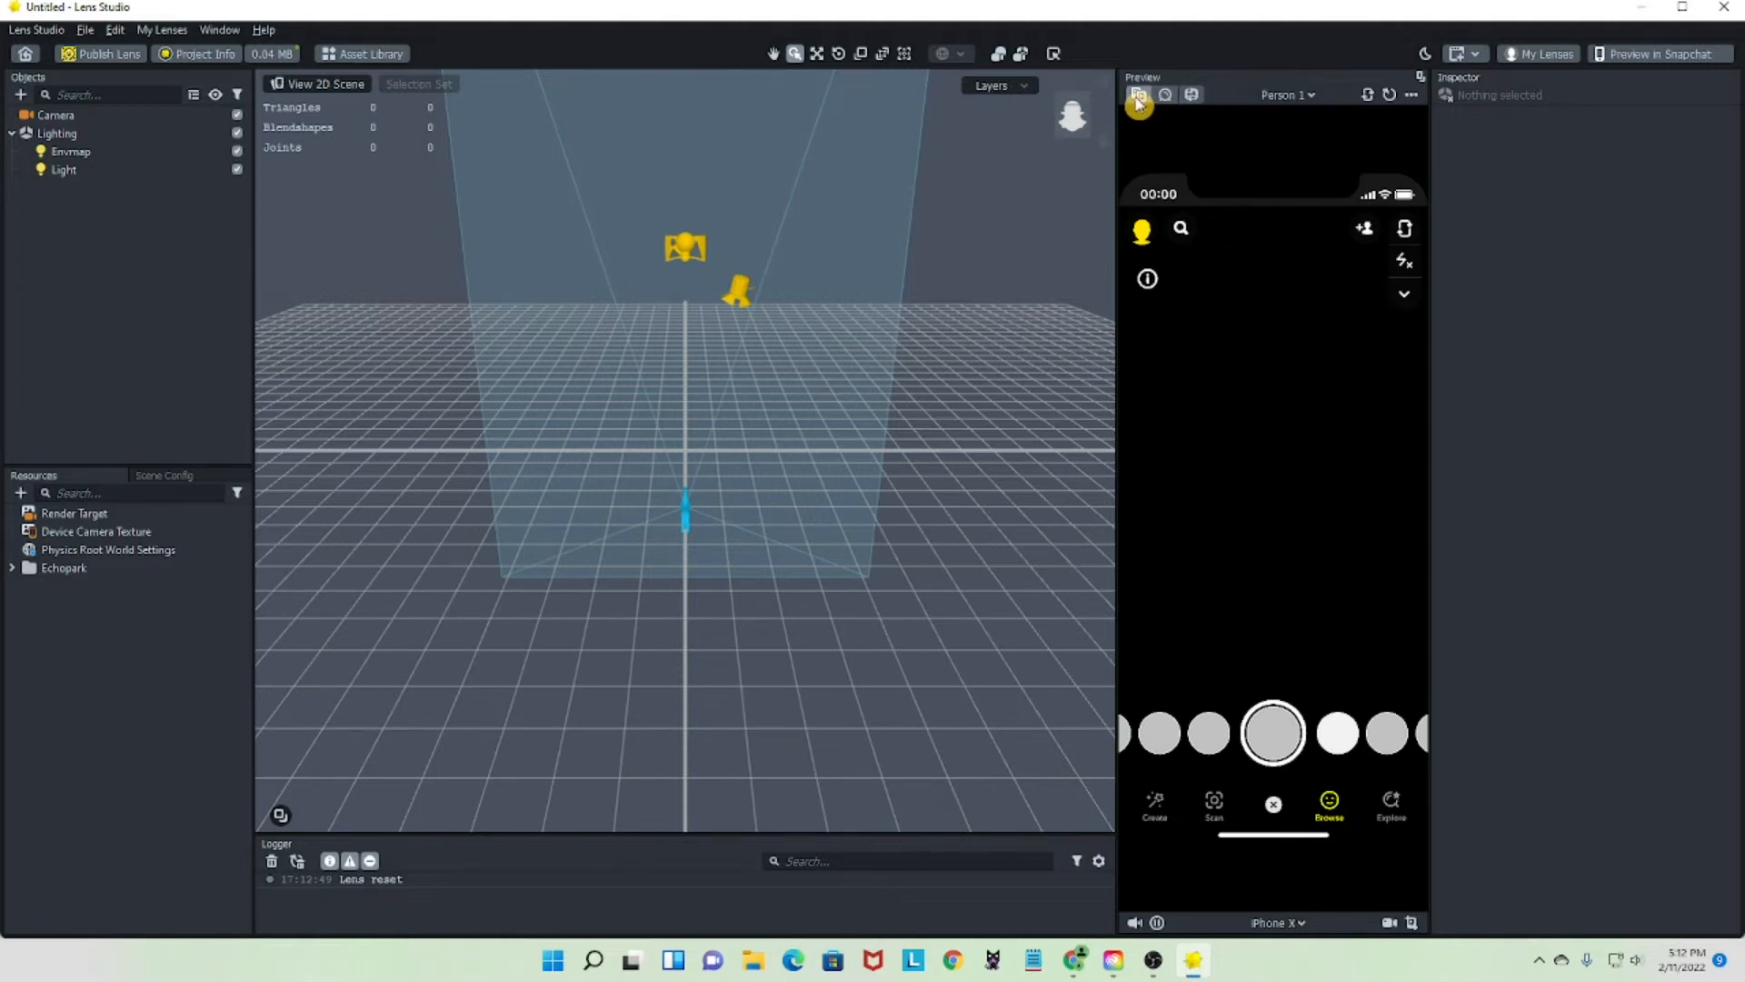
click(1287, 95)
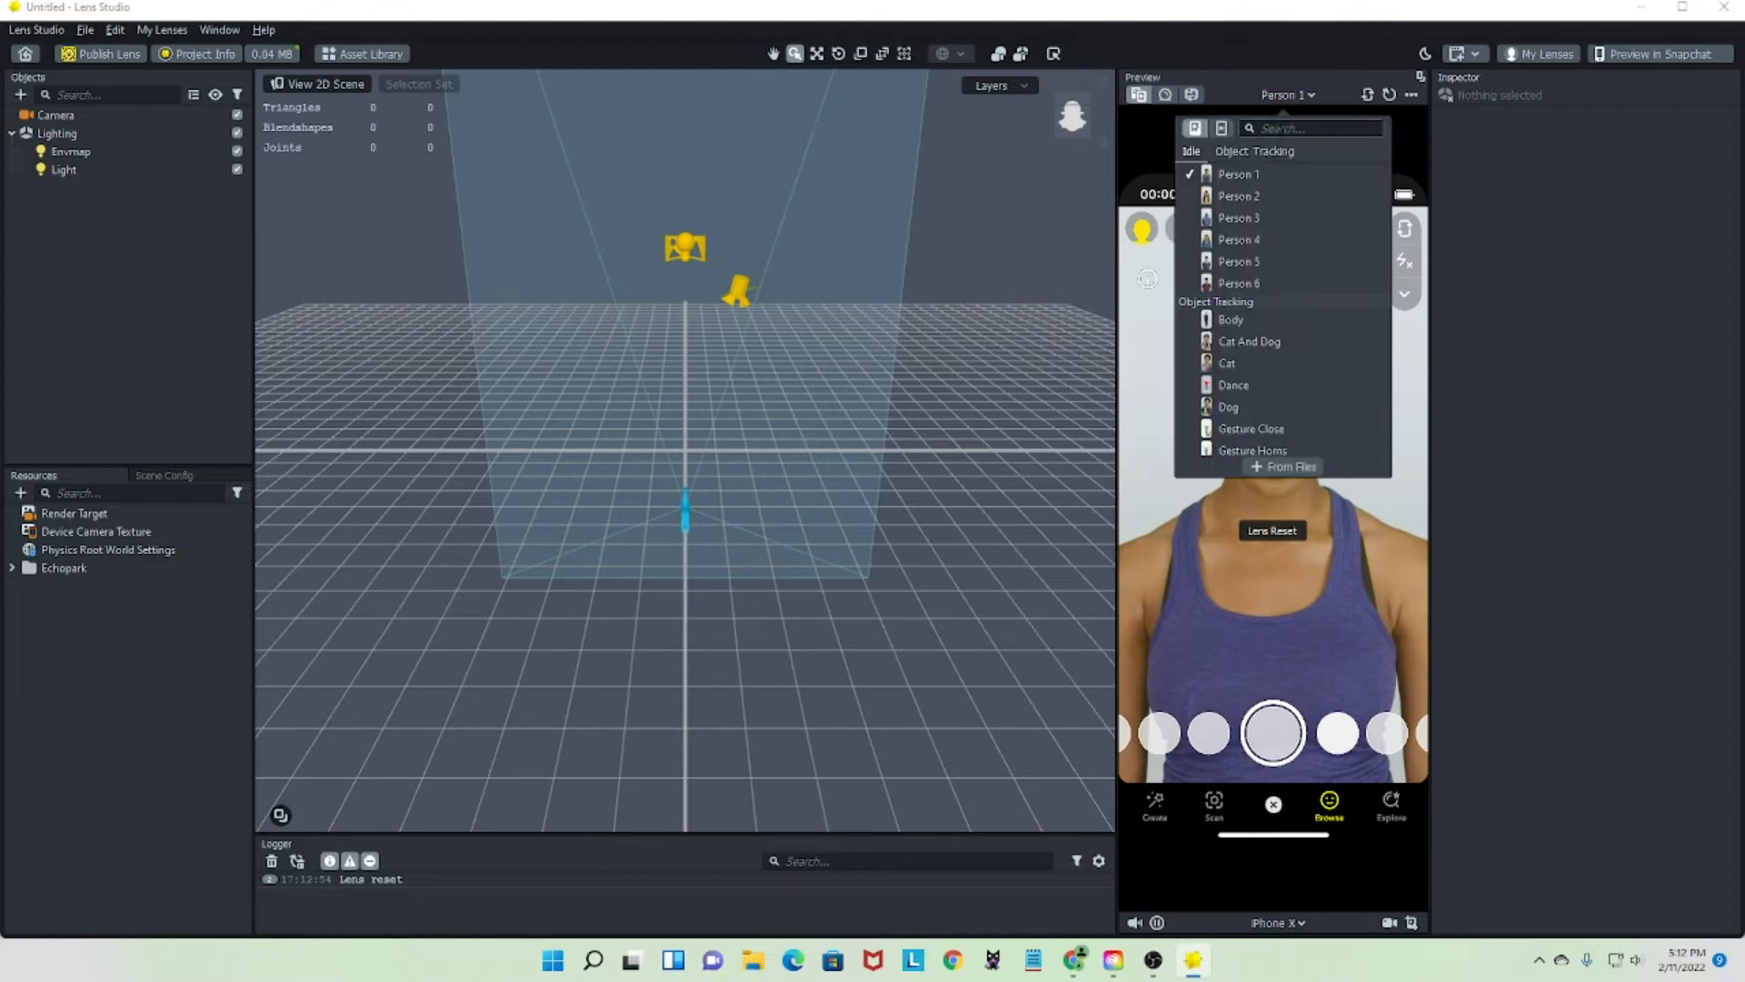
click(1262, 197)
click(1291, 95)
click(1287, 94)
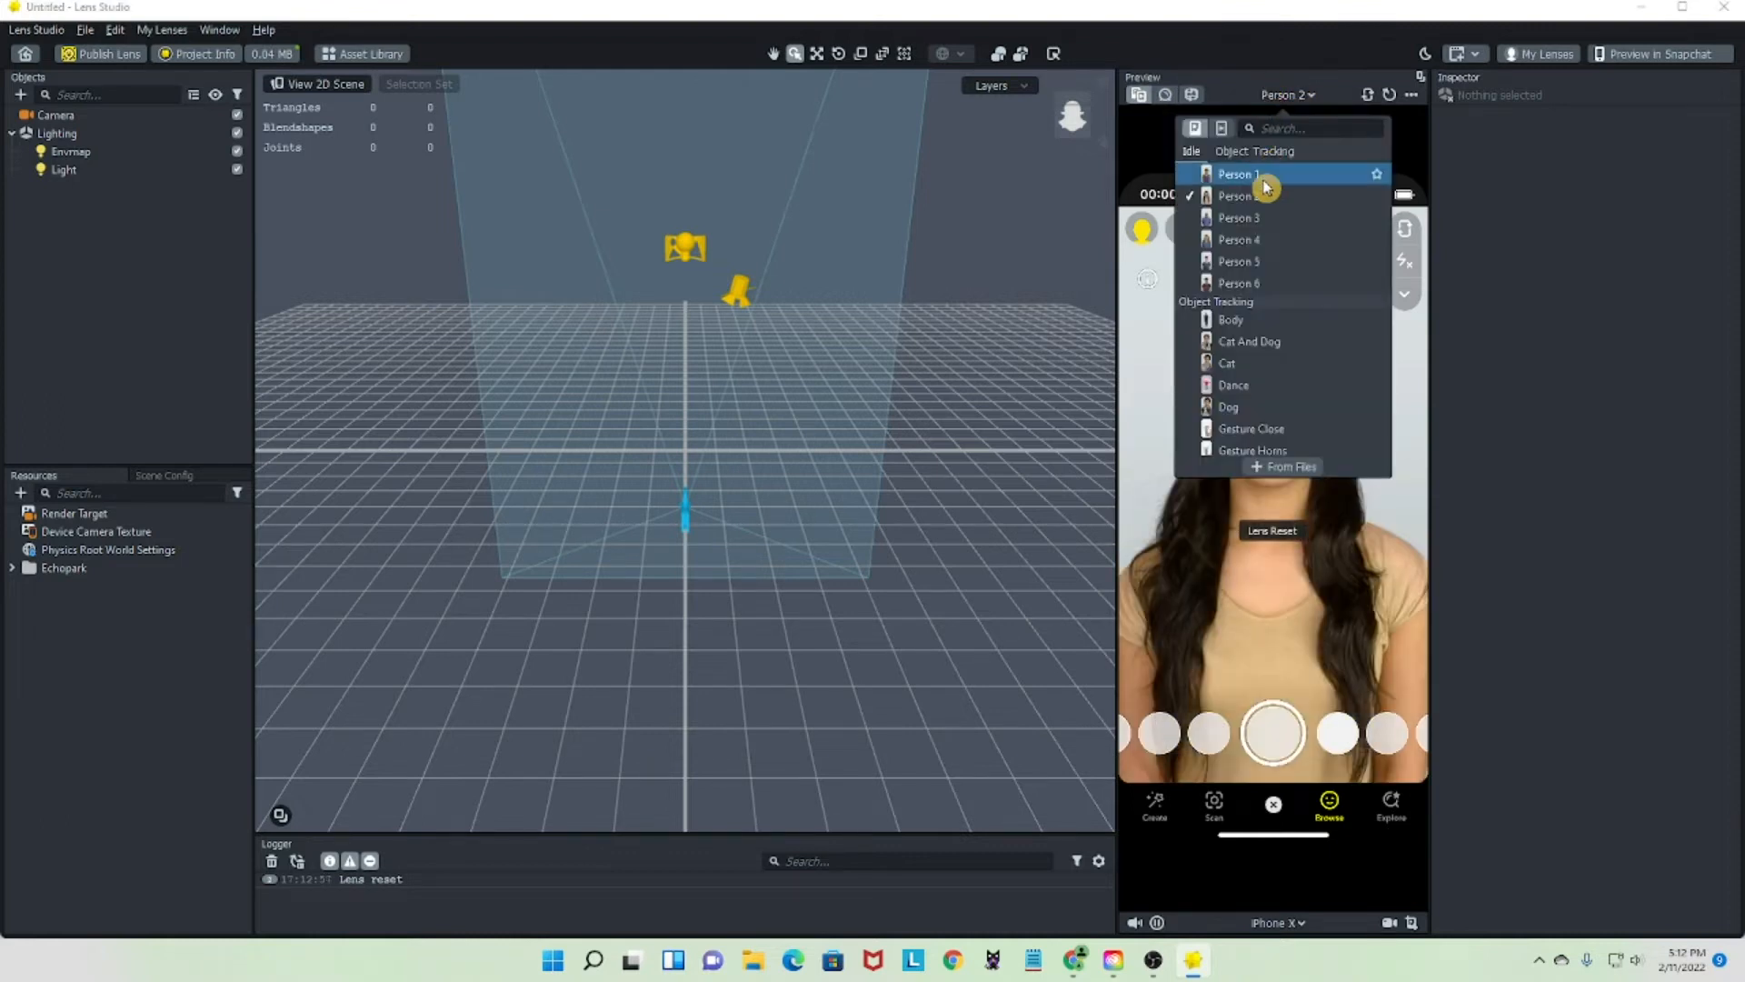
click(1263, 218)
click(1290, 95)
click(1290, 95)
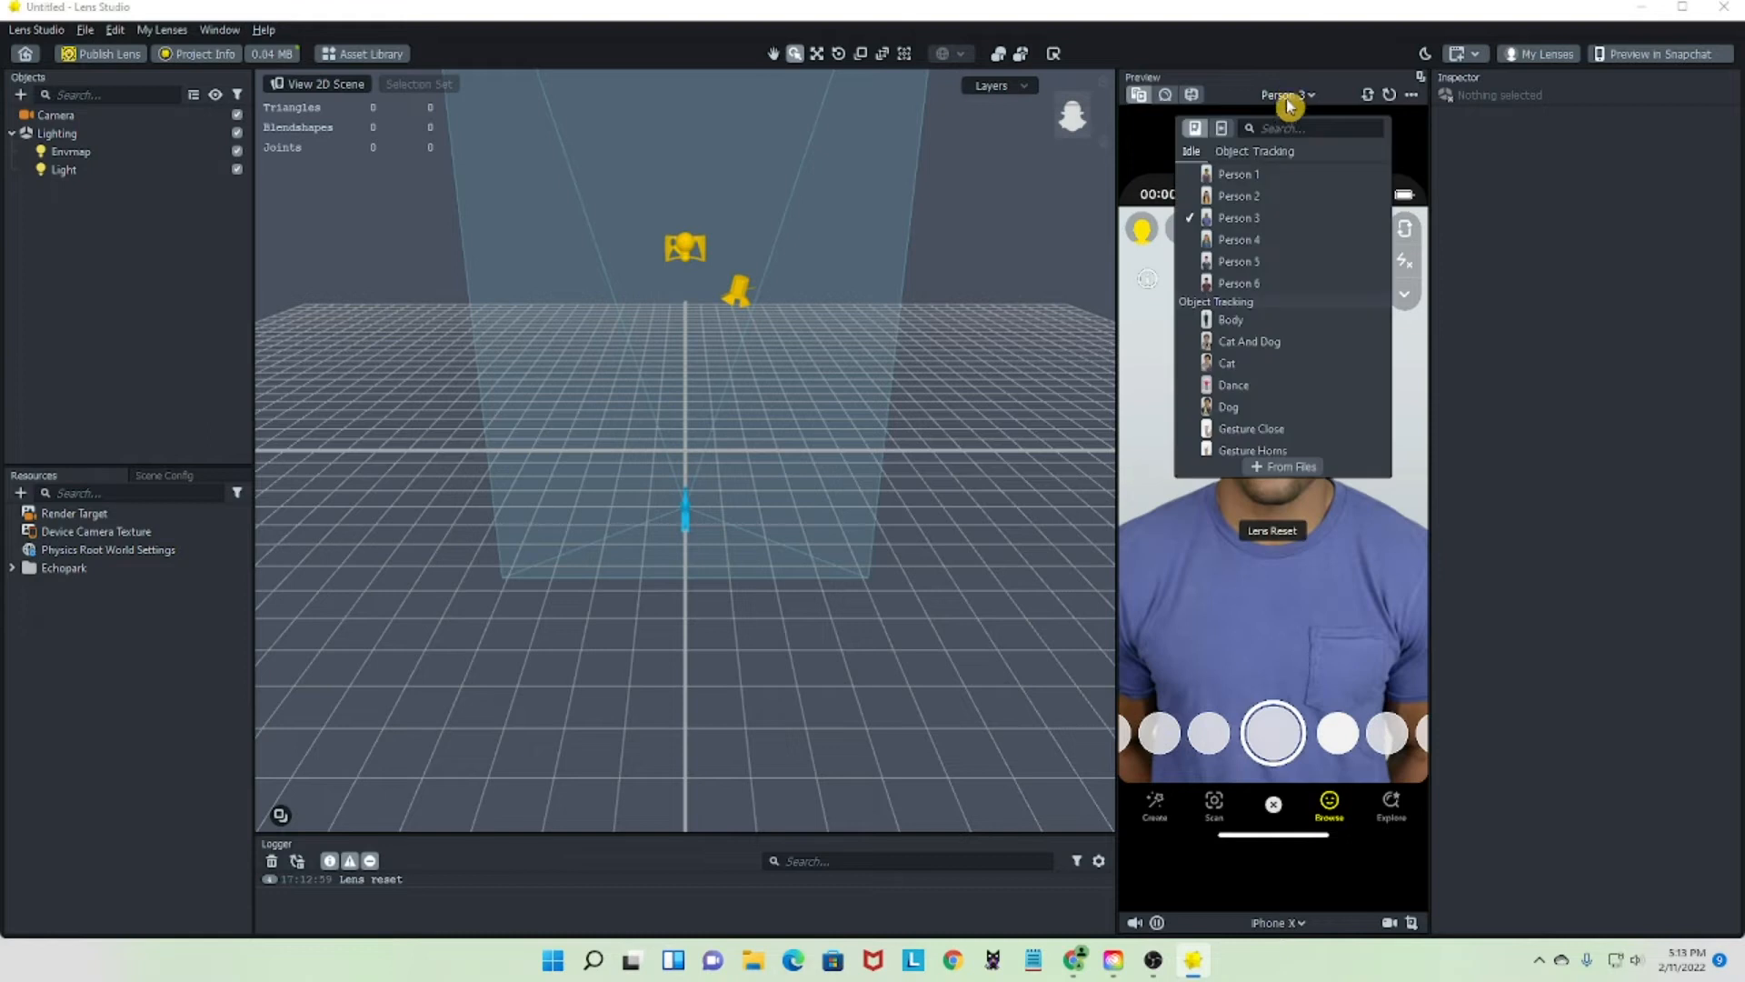
click(1245, 173)
click(1158, 140)
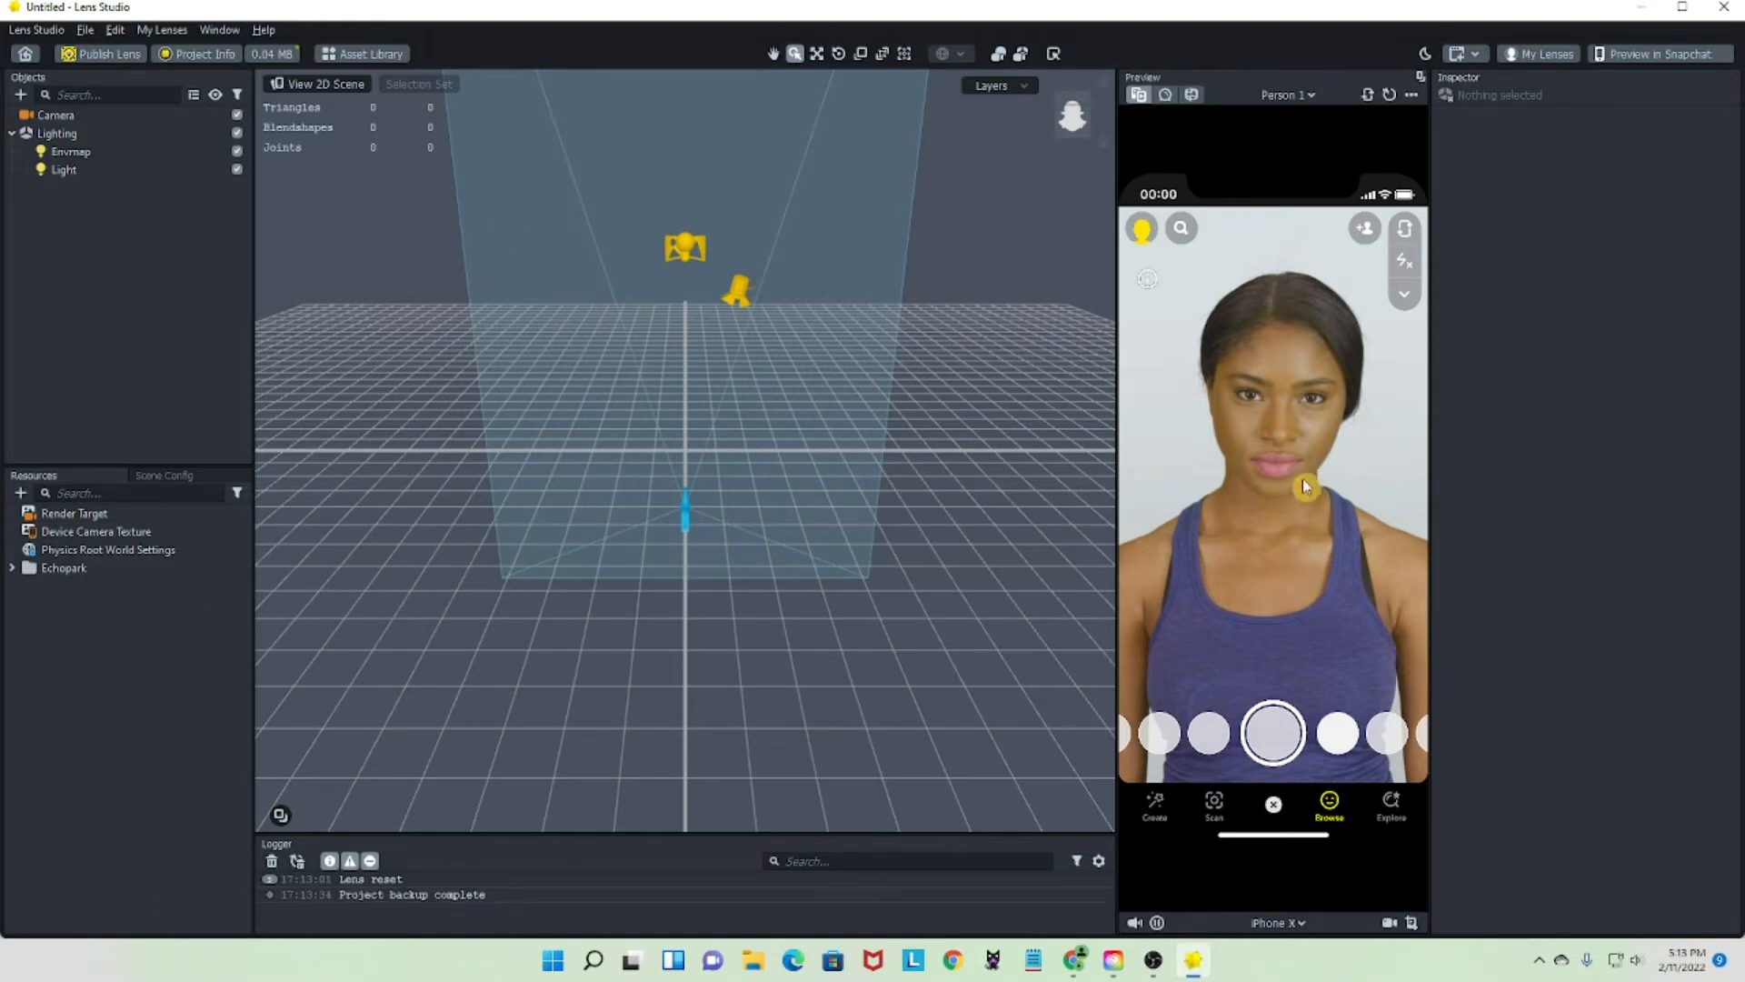
click(1164, 95)
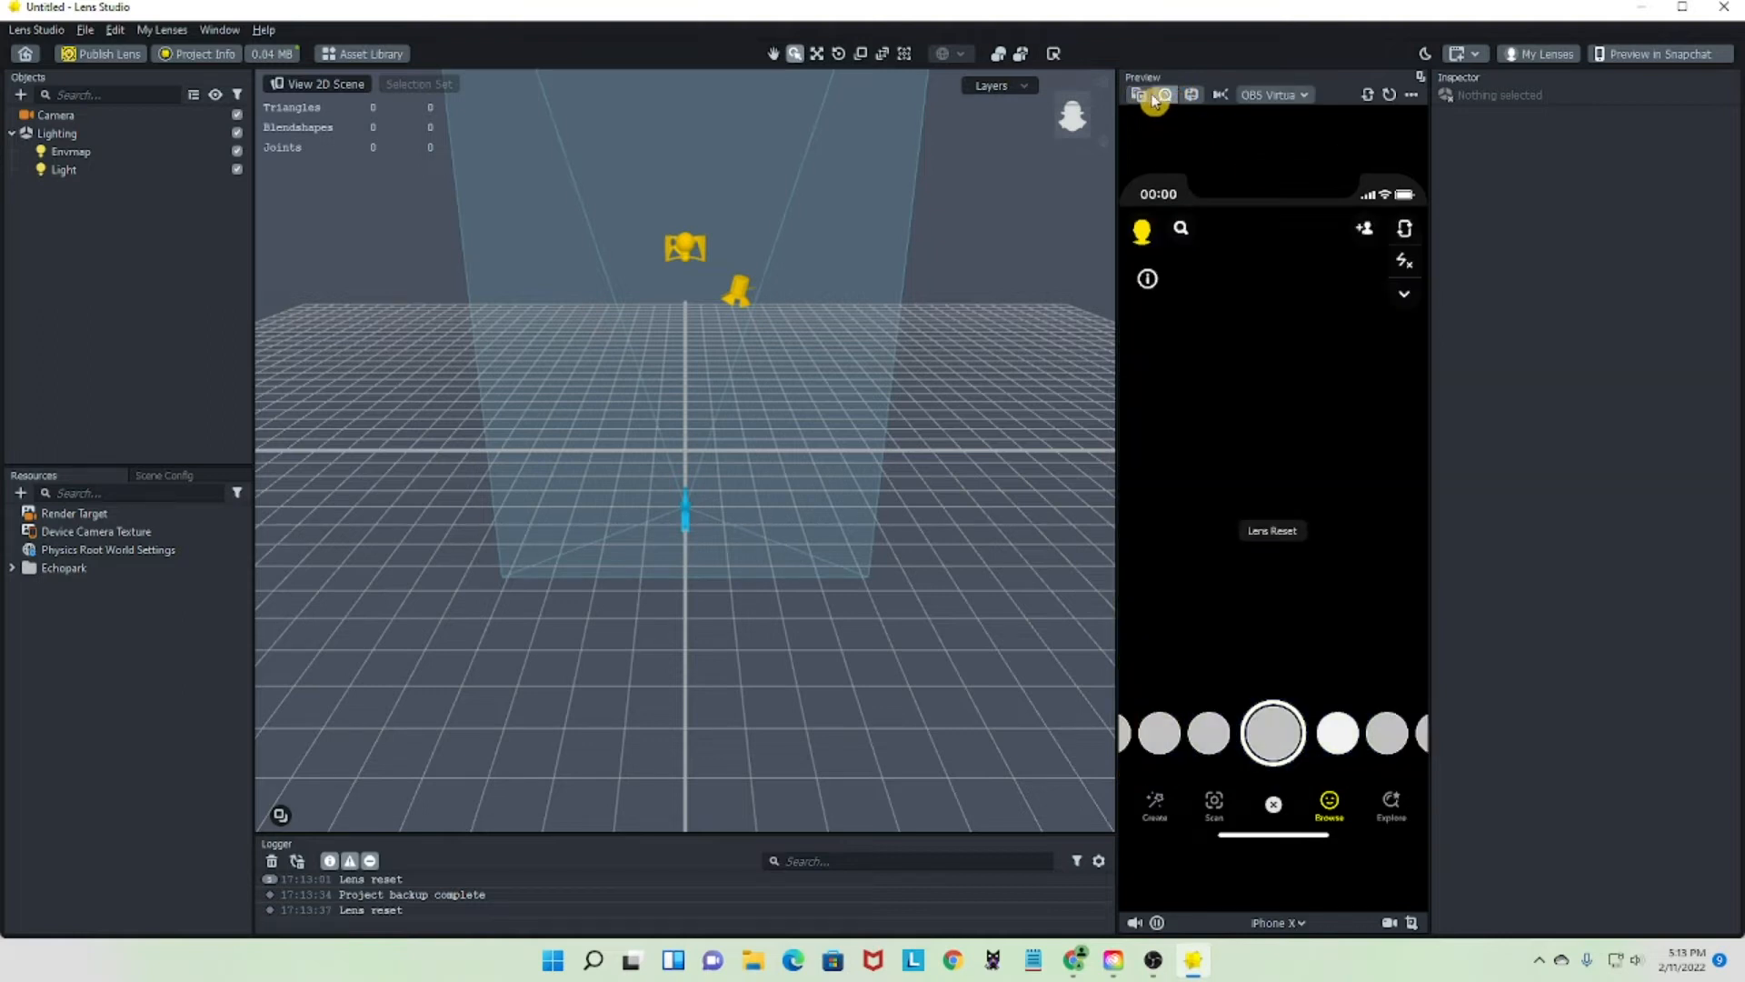
click(1146, 96)
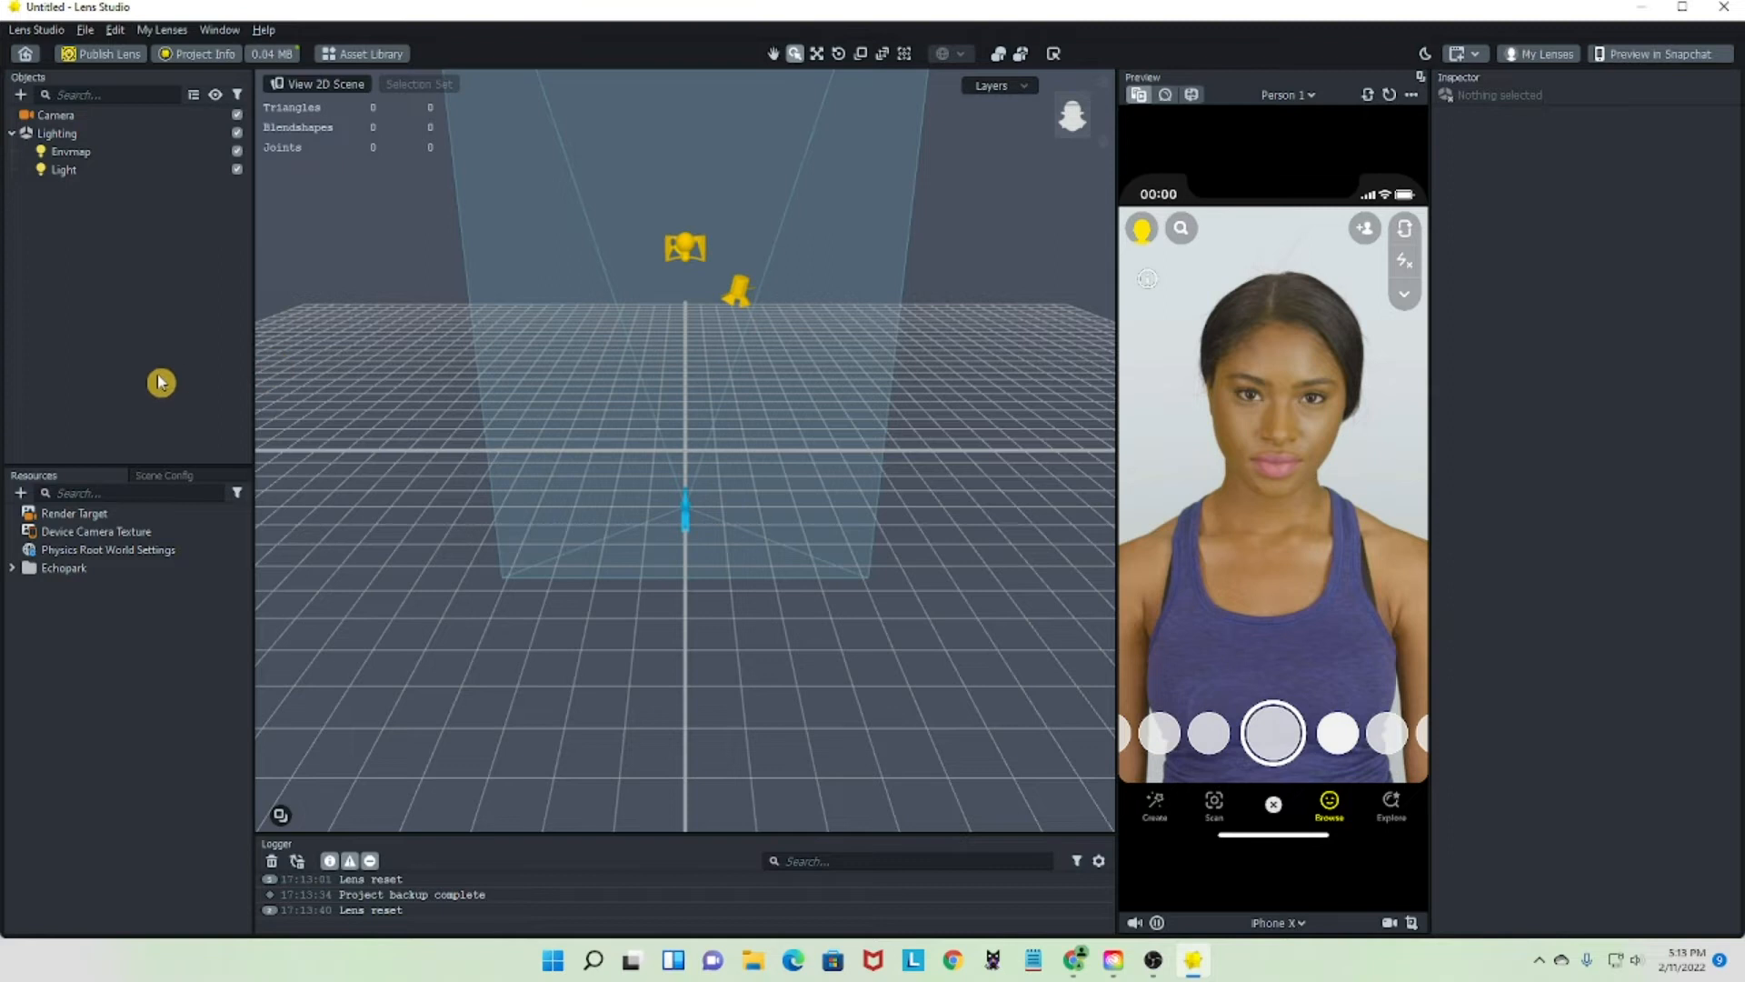
- Add a Face Image effect to the scene objects
click(19, 94)
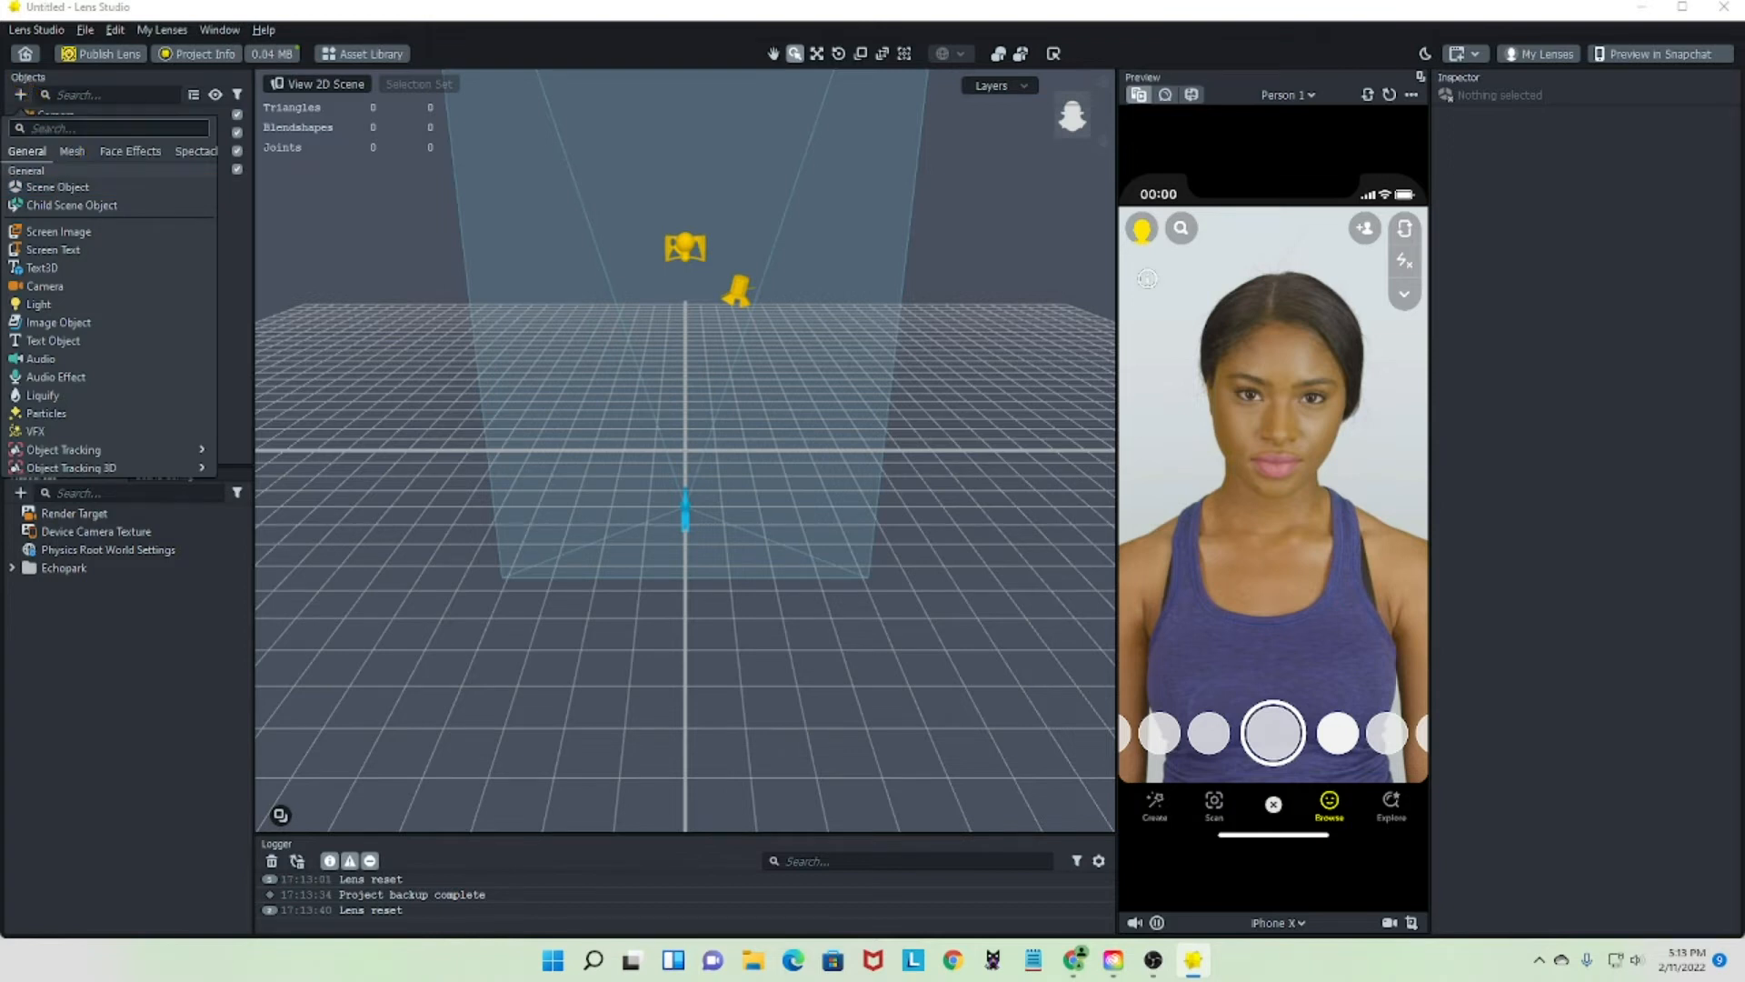
click(132, 152)
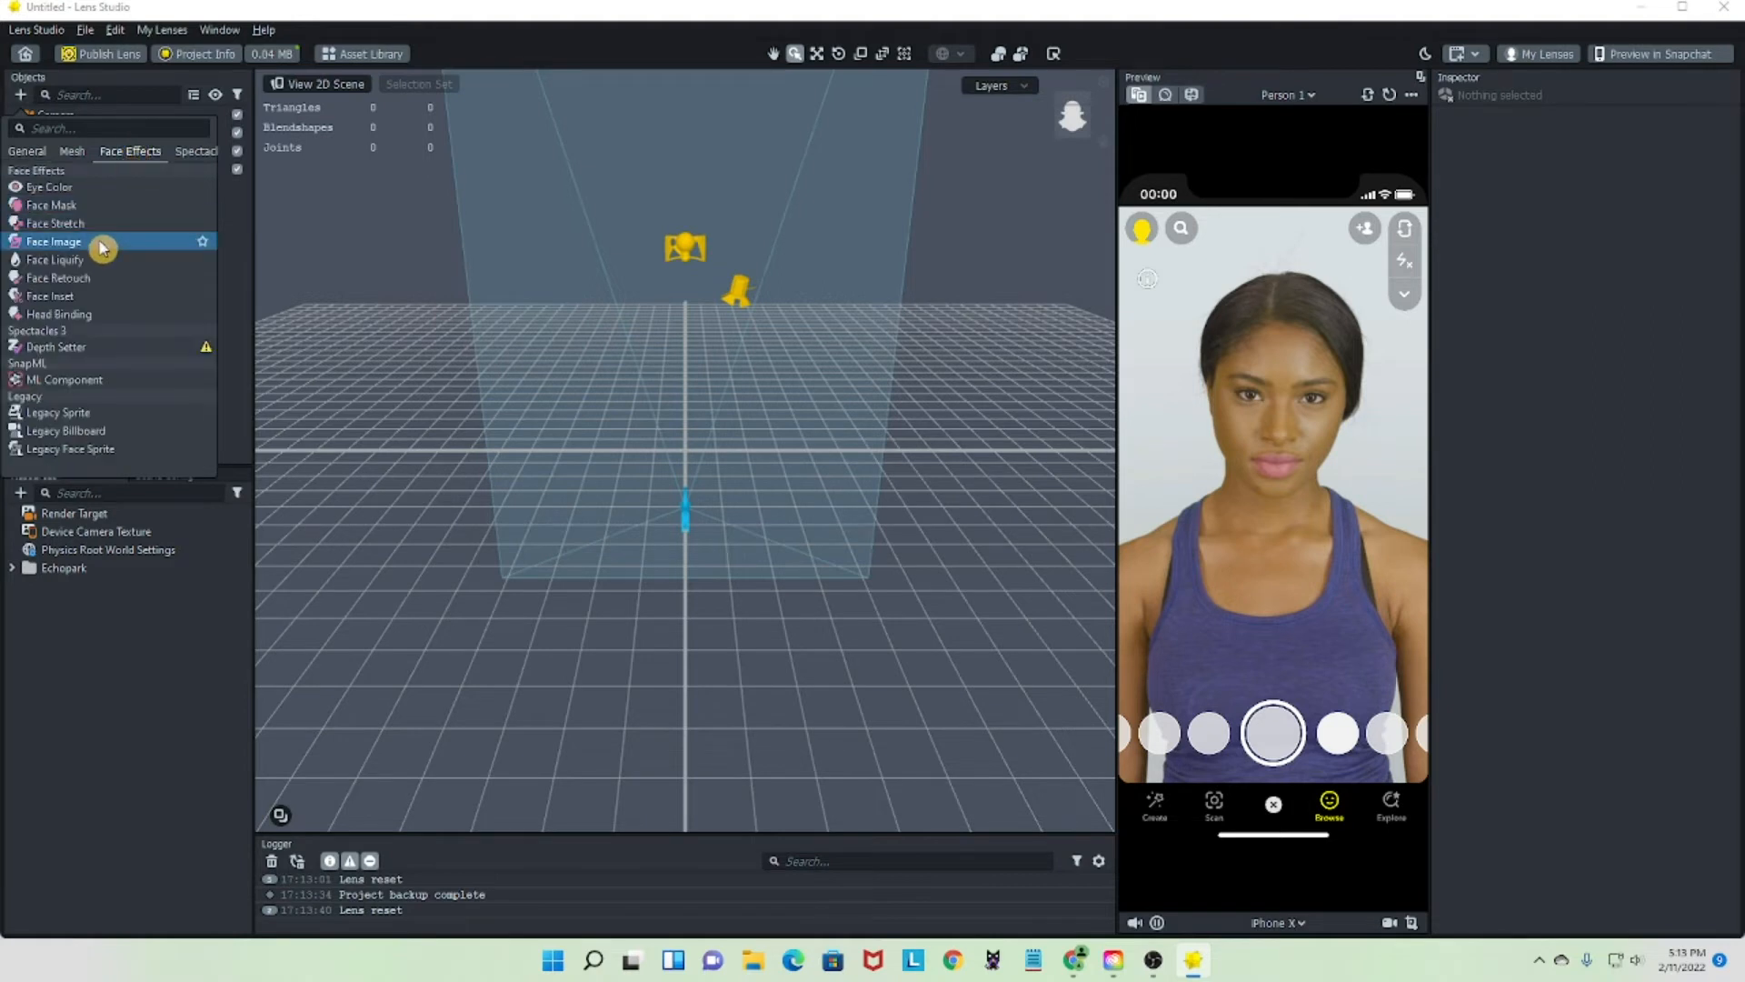
click(54, 241)
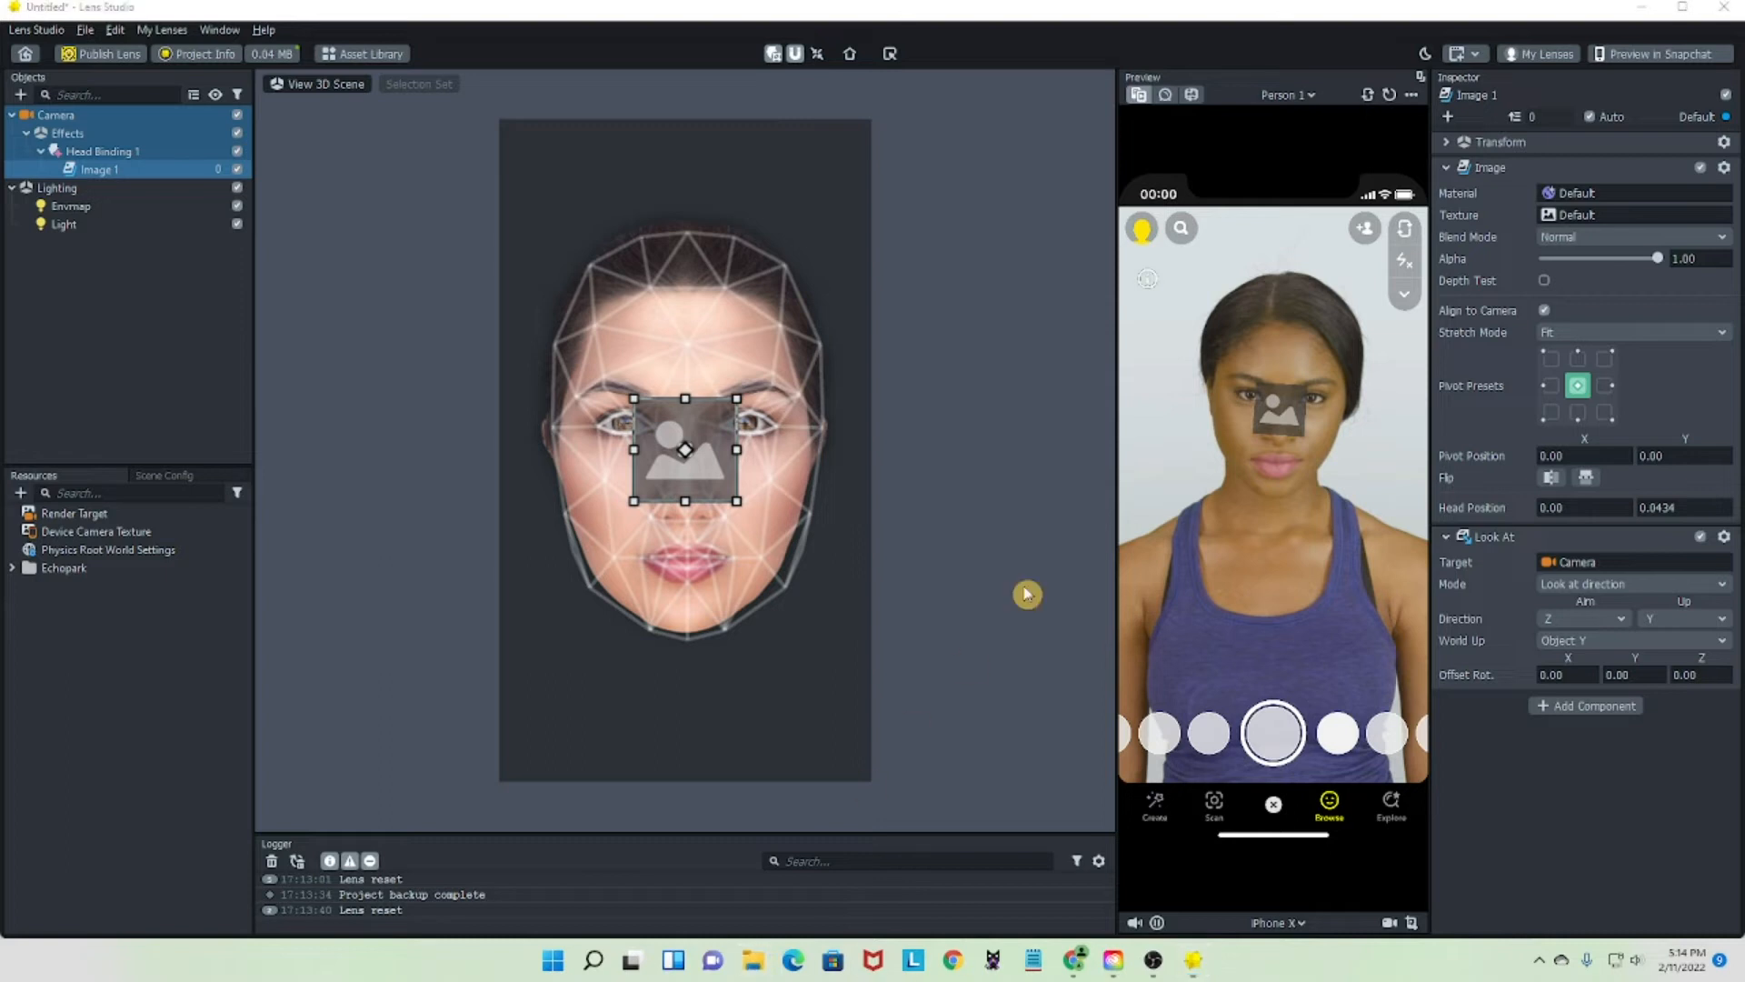
- Import the purr1 image from the Desktop's filters folder into the project resources
key(super+e)
click(669, 569)
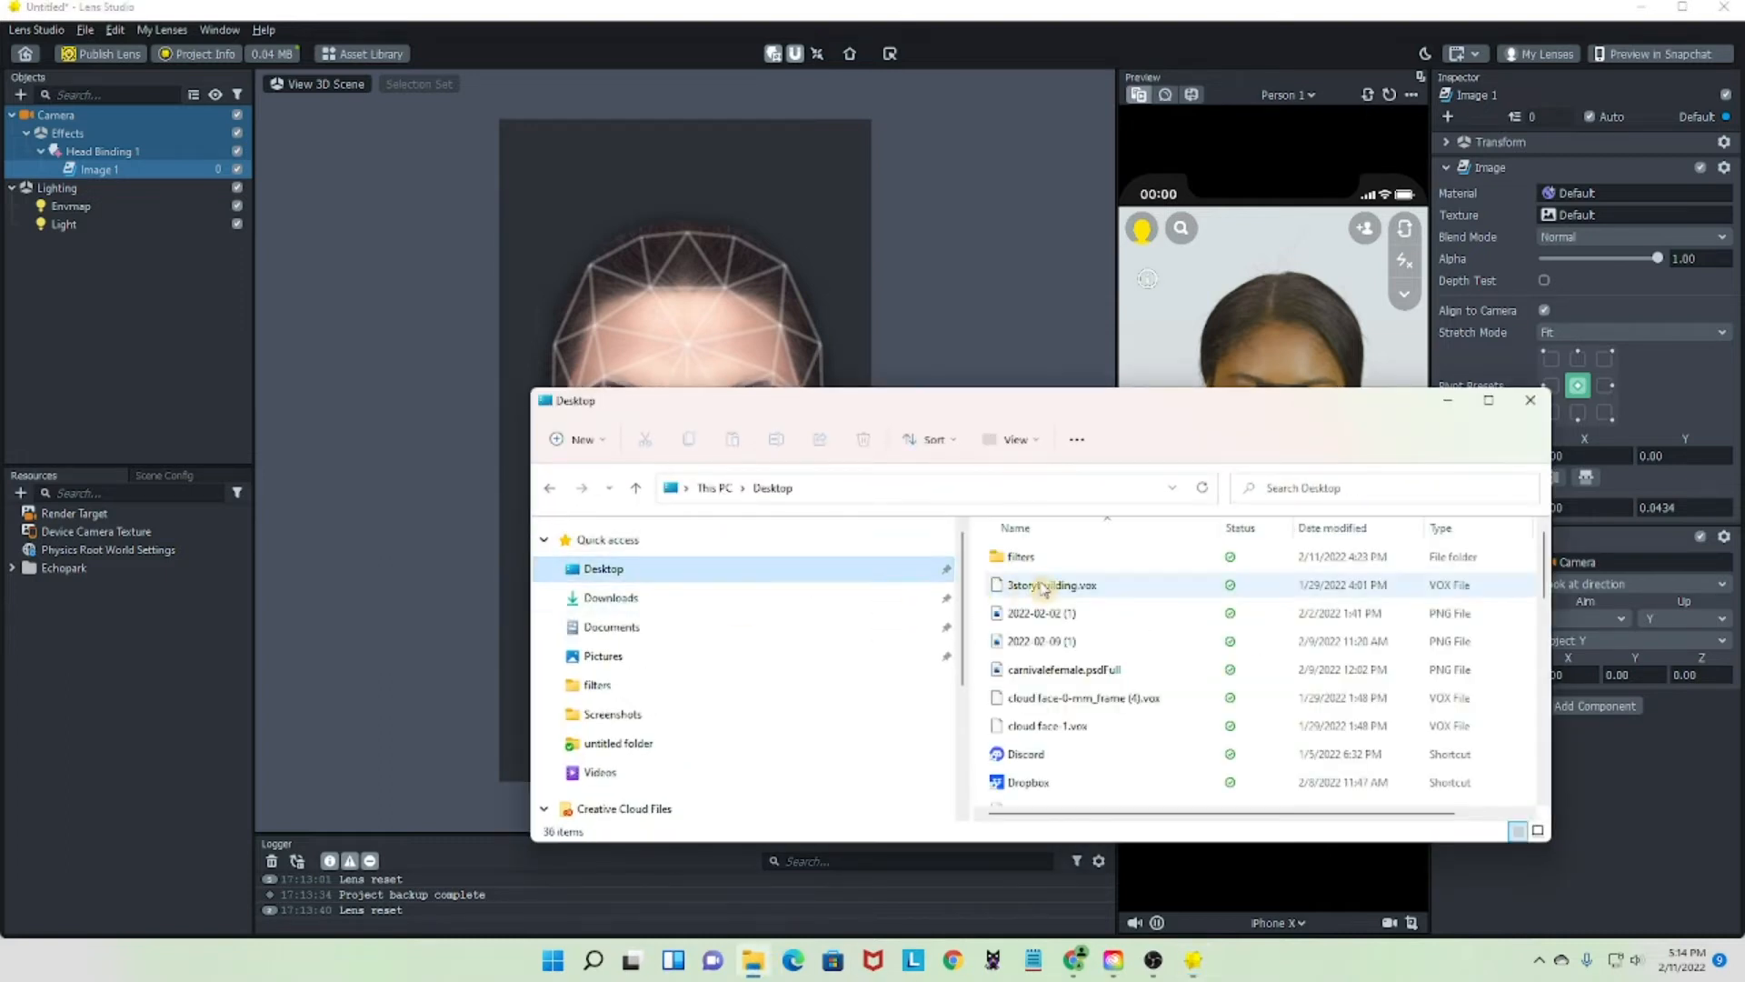
double_click(1036, 556)
drag(1043, 587, 77, 659)
click(1530, 400)
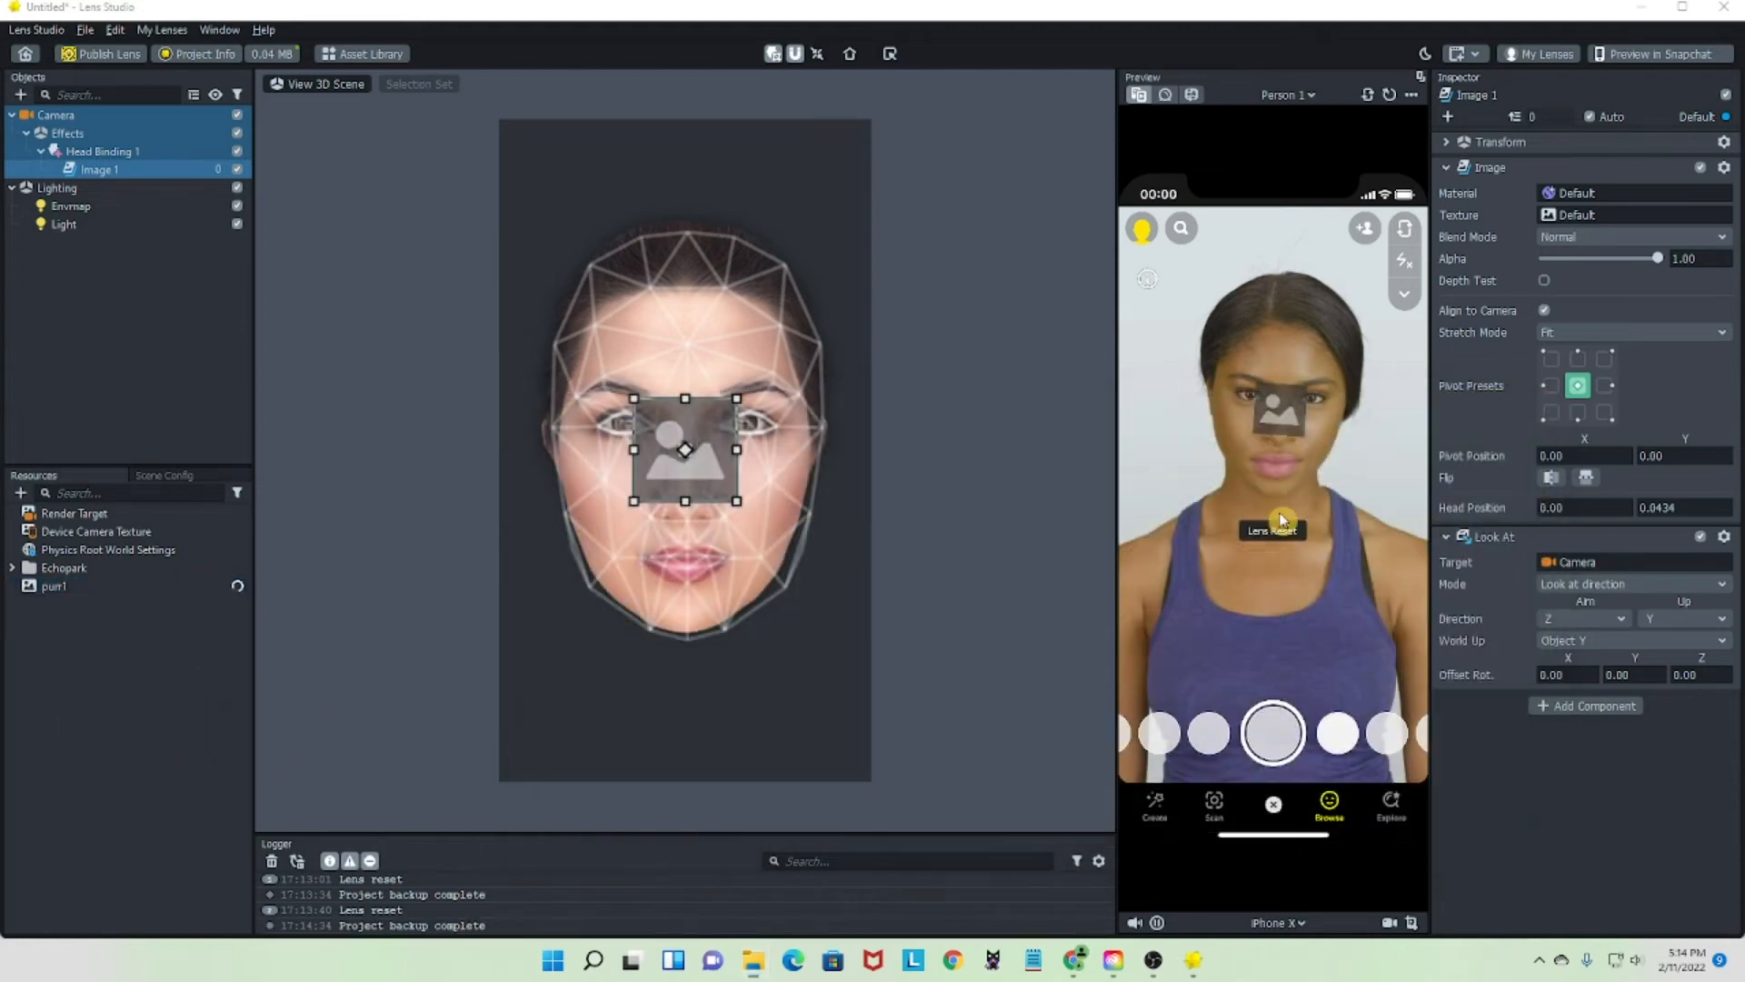
- Set the face image's texture to purr1
click(48, 587)
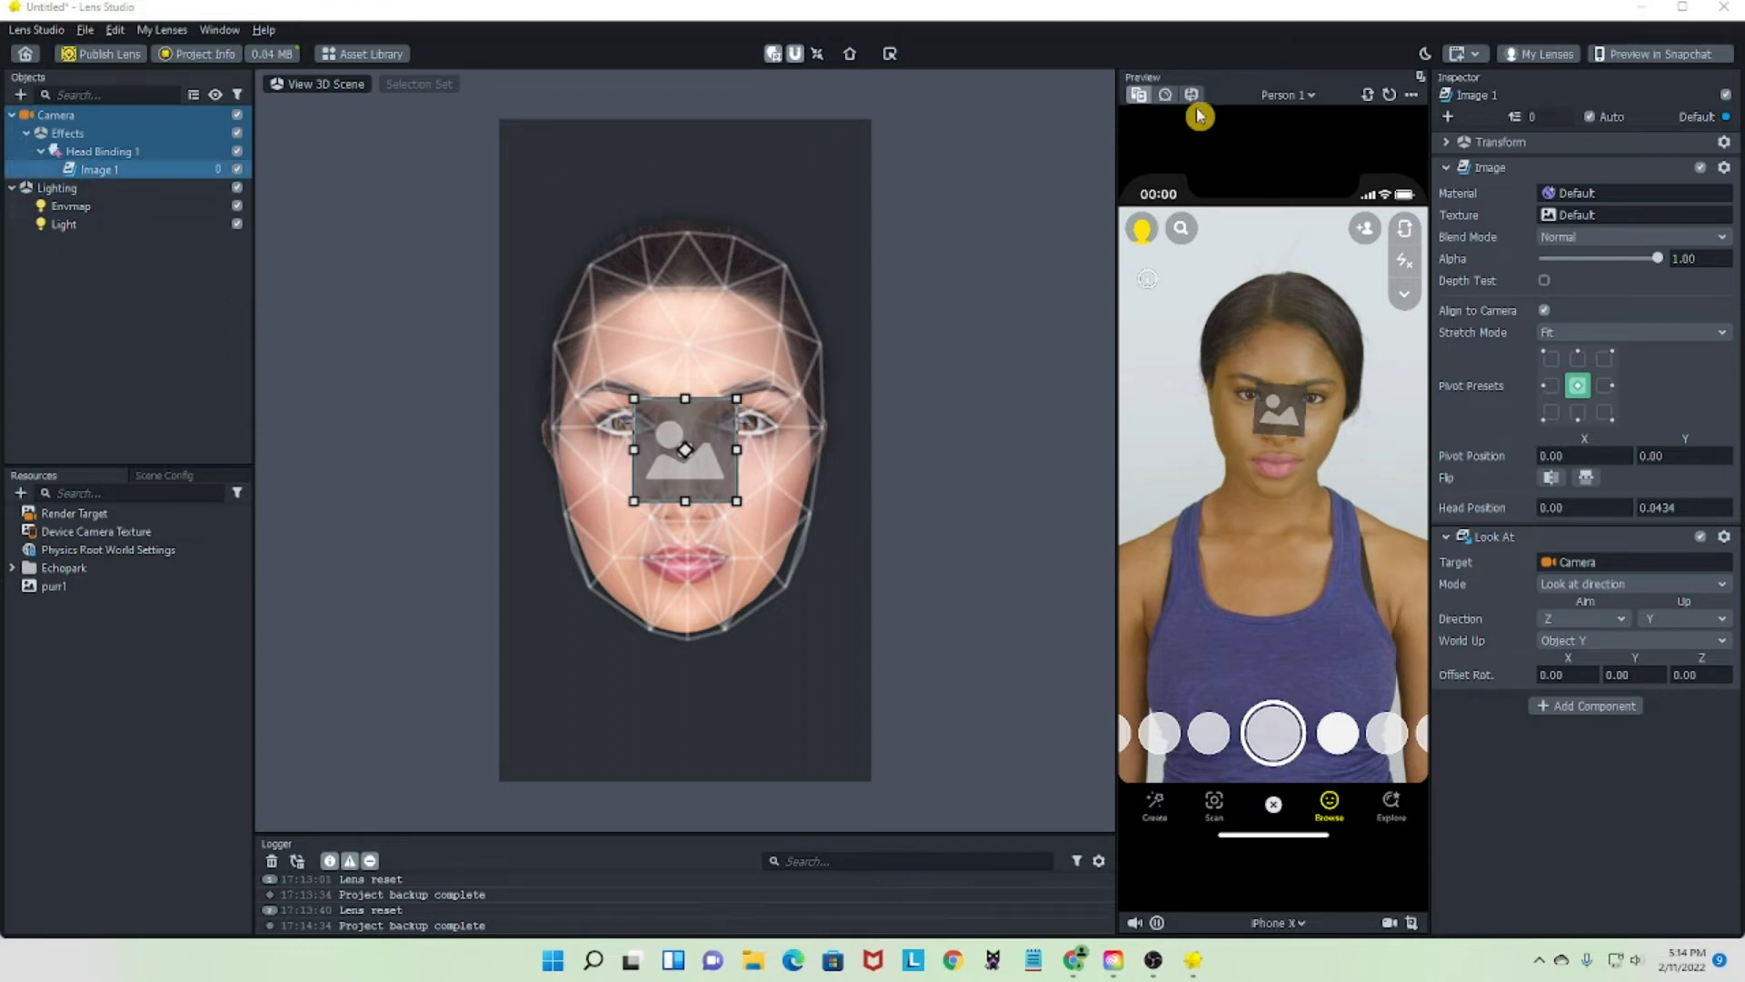
click(1658, 215)
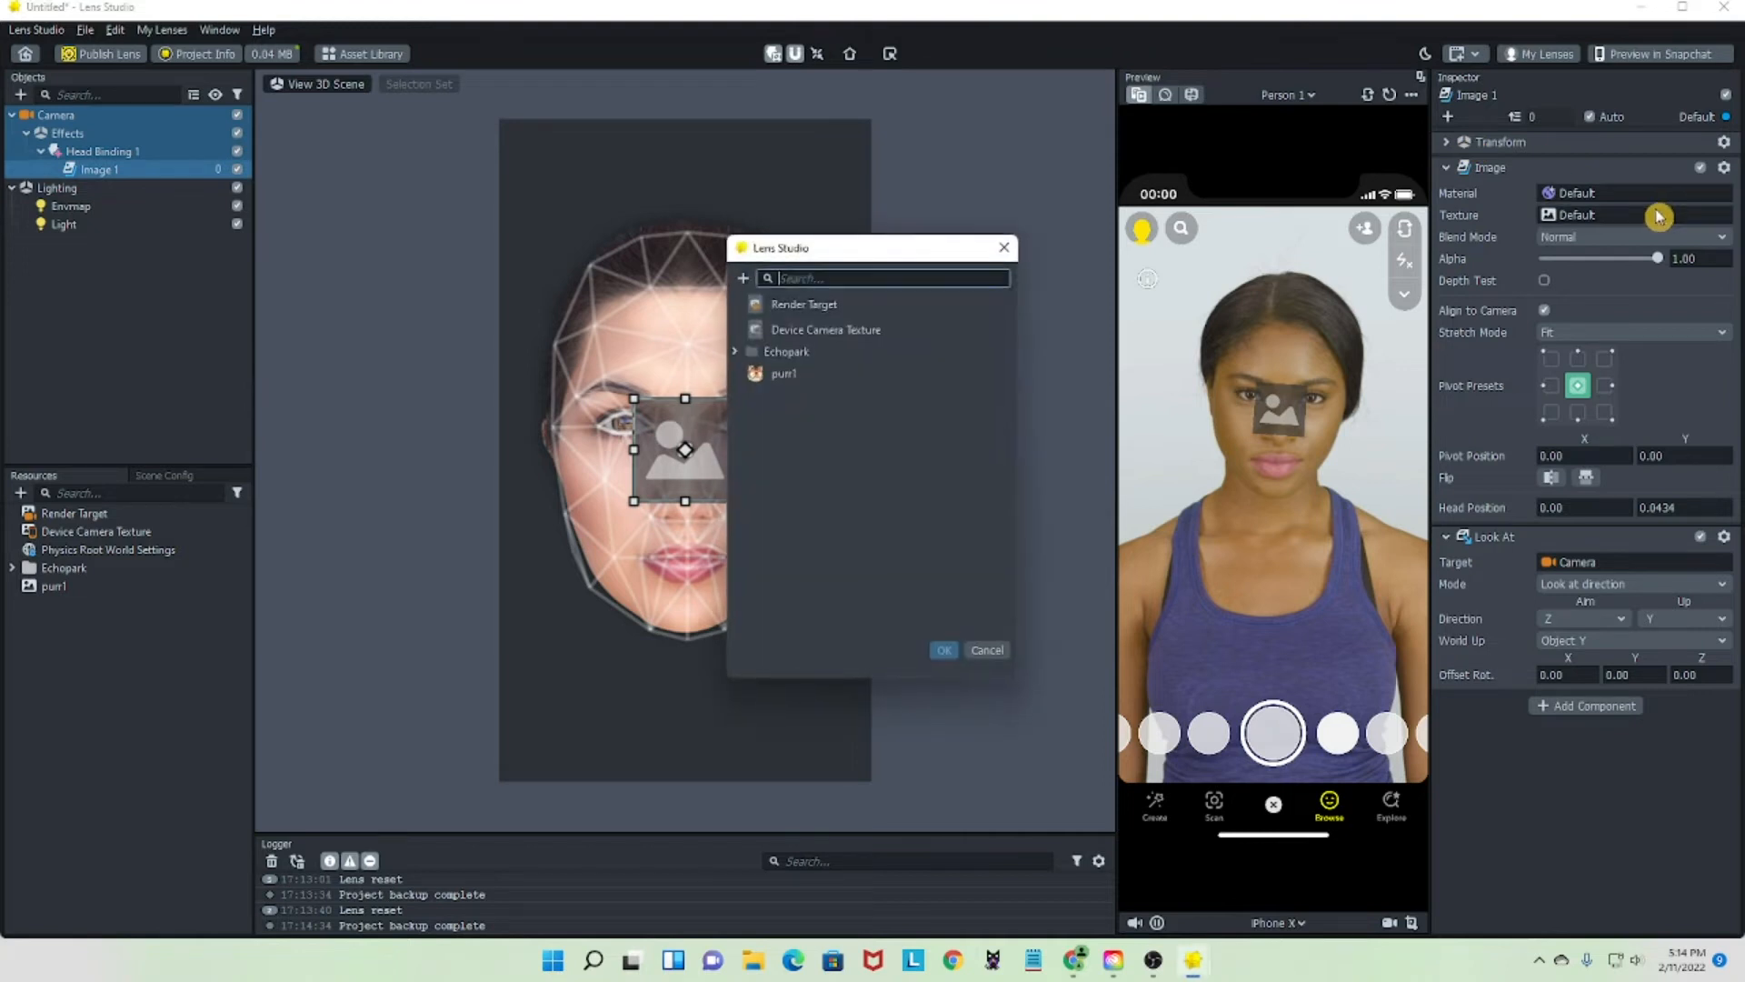
click(805, 372)
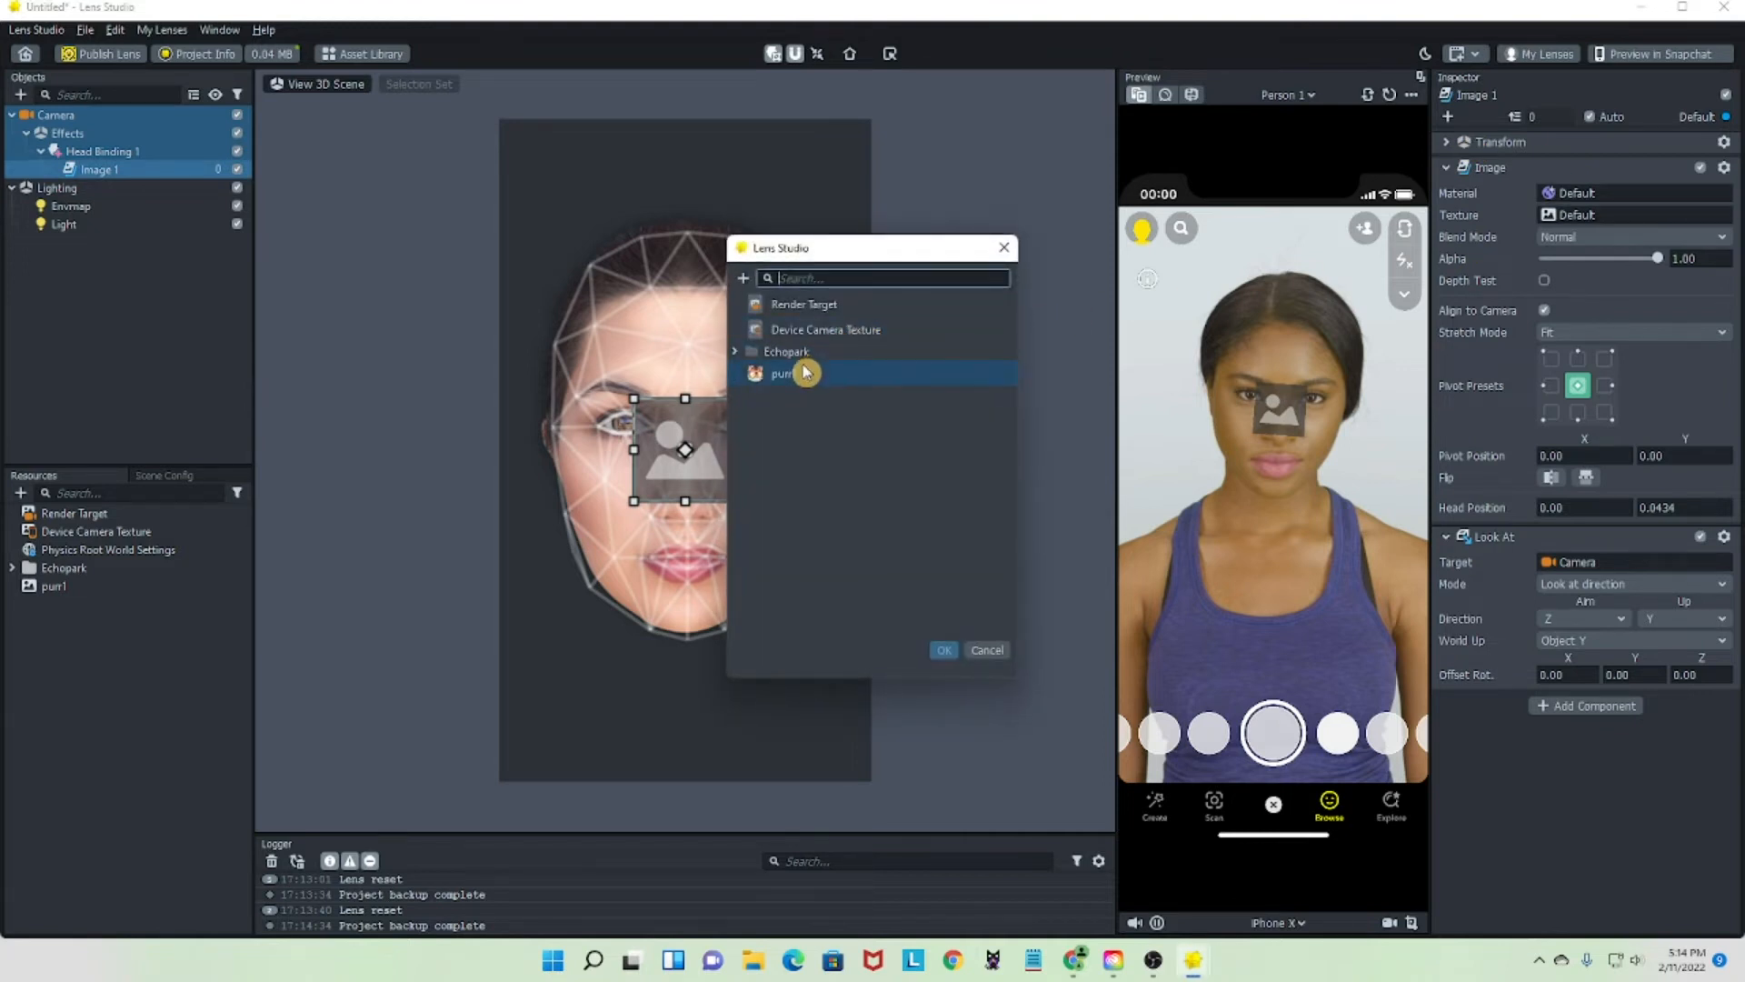
click(942, 650)
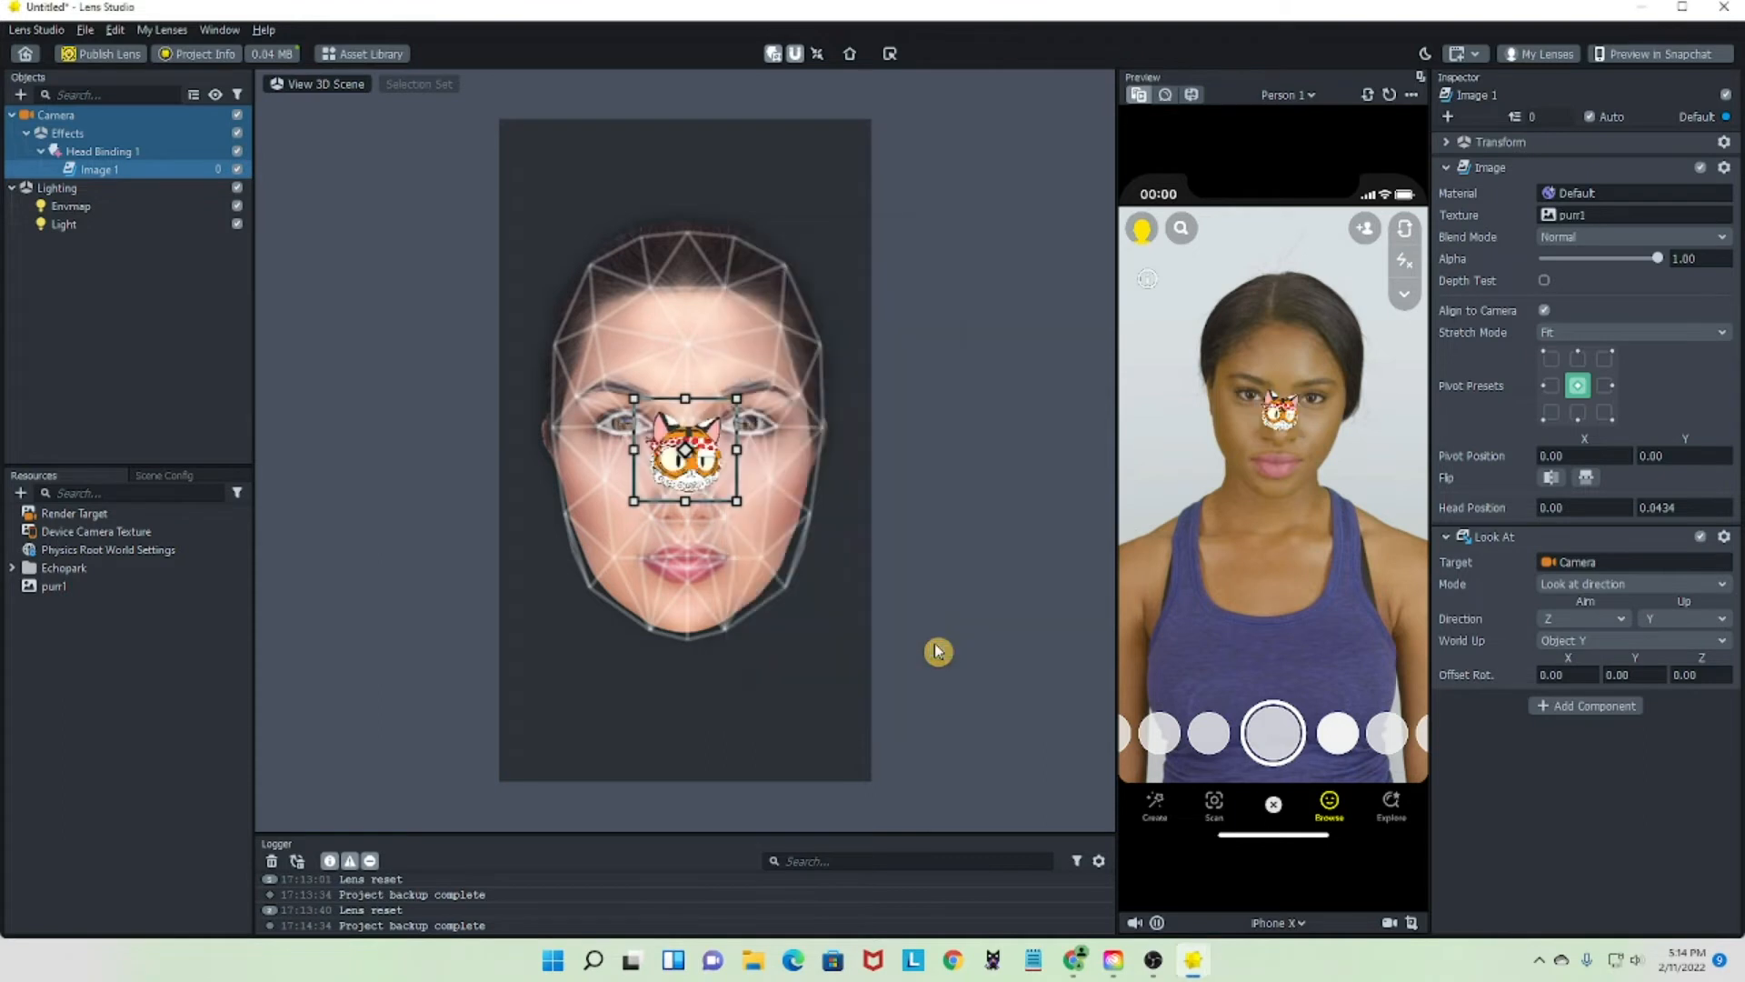
- Enlarge the cat face image over the reference head until it covers the face from above the forehead to the chin
drag(634, 399, 517, 215)
drag(737, 501, 657, 467)
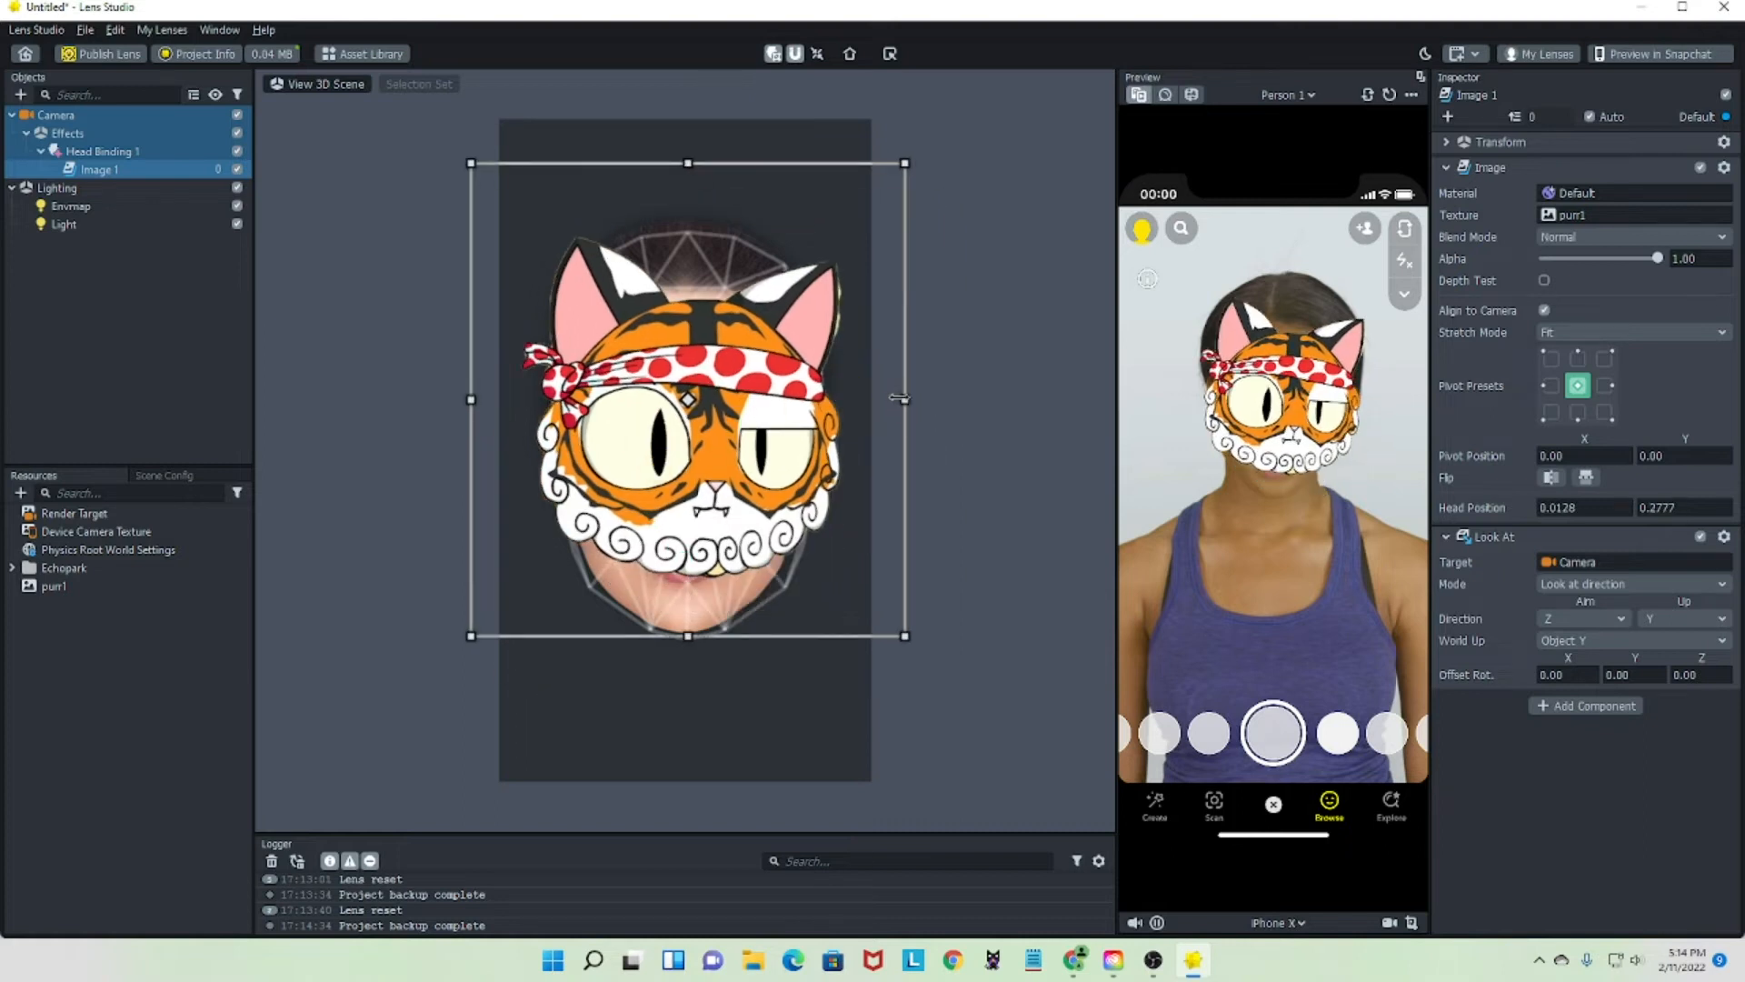
drag(899, 398, 970, 398)
drag(470, 399, 391, 399)
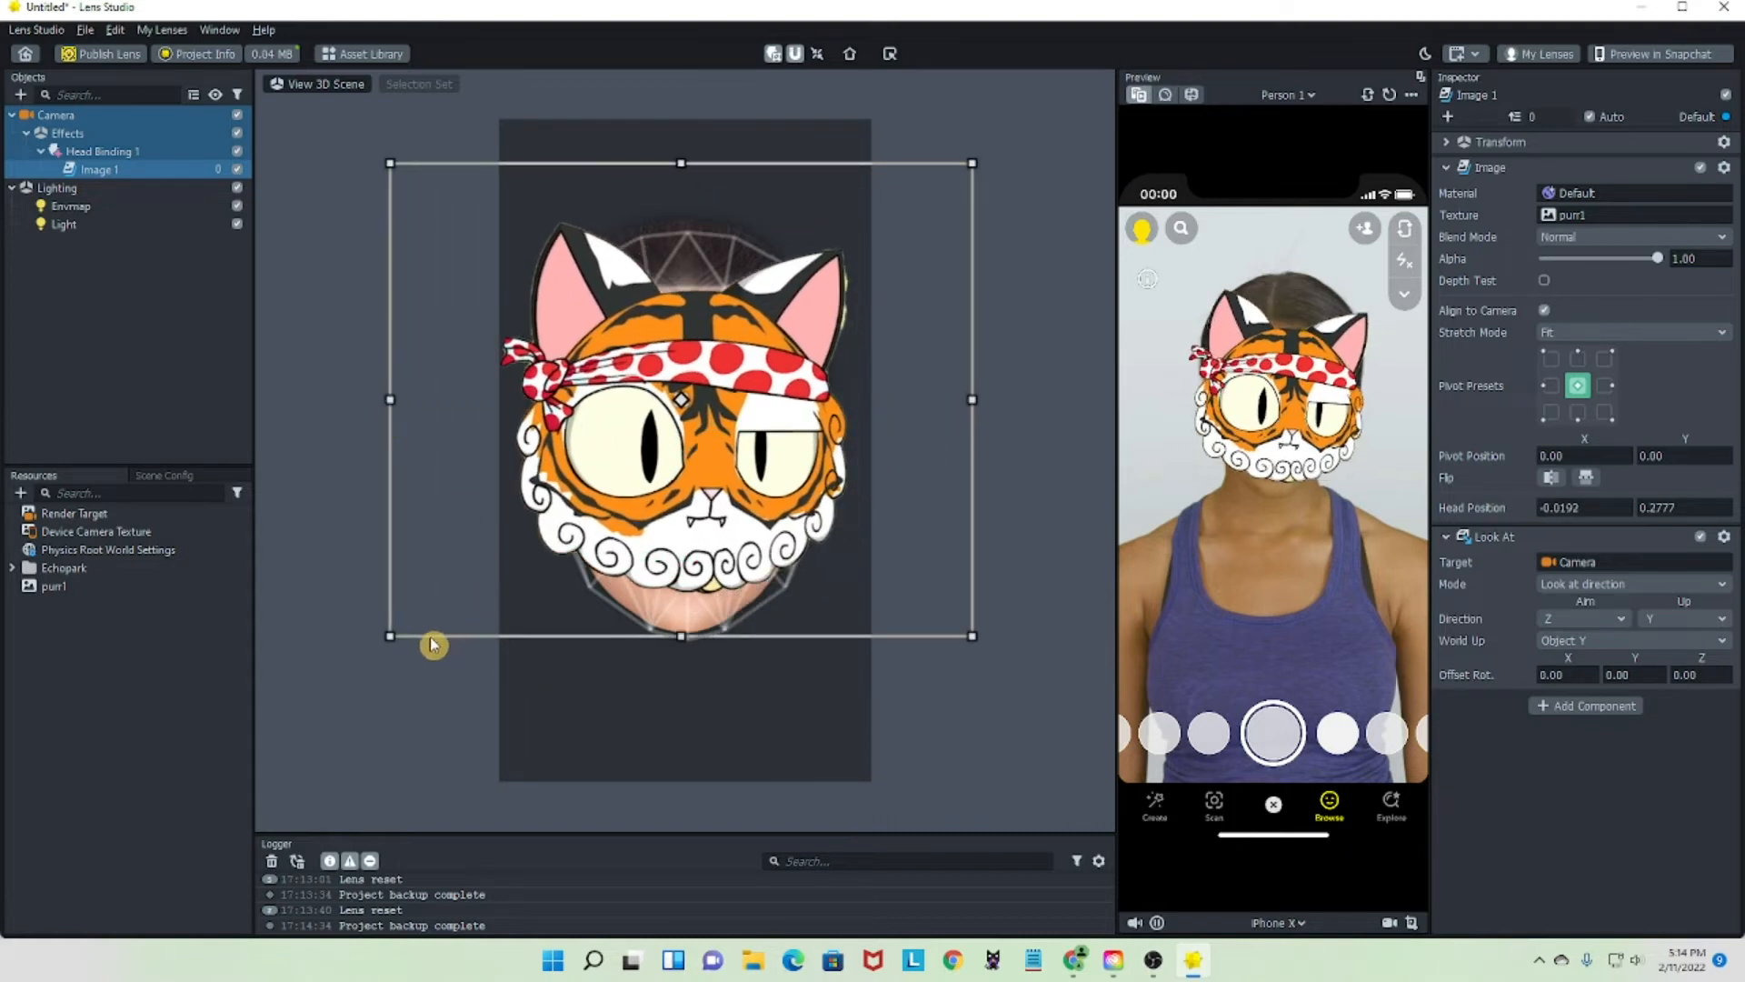
drag(389, 635, 379, 690)
drag(971, 163, 1014, 110)
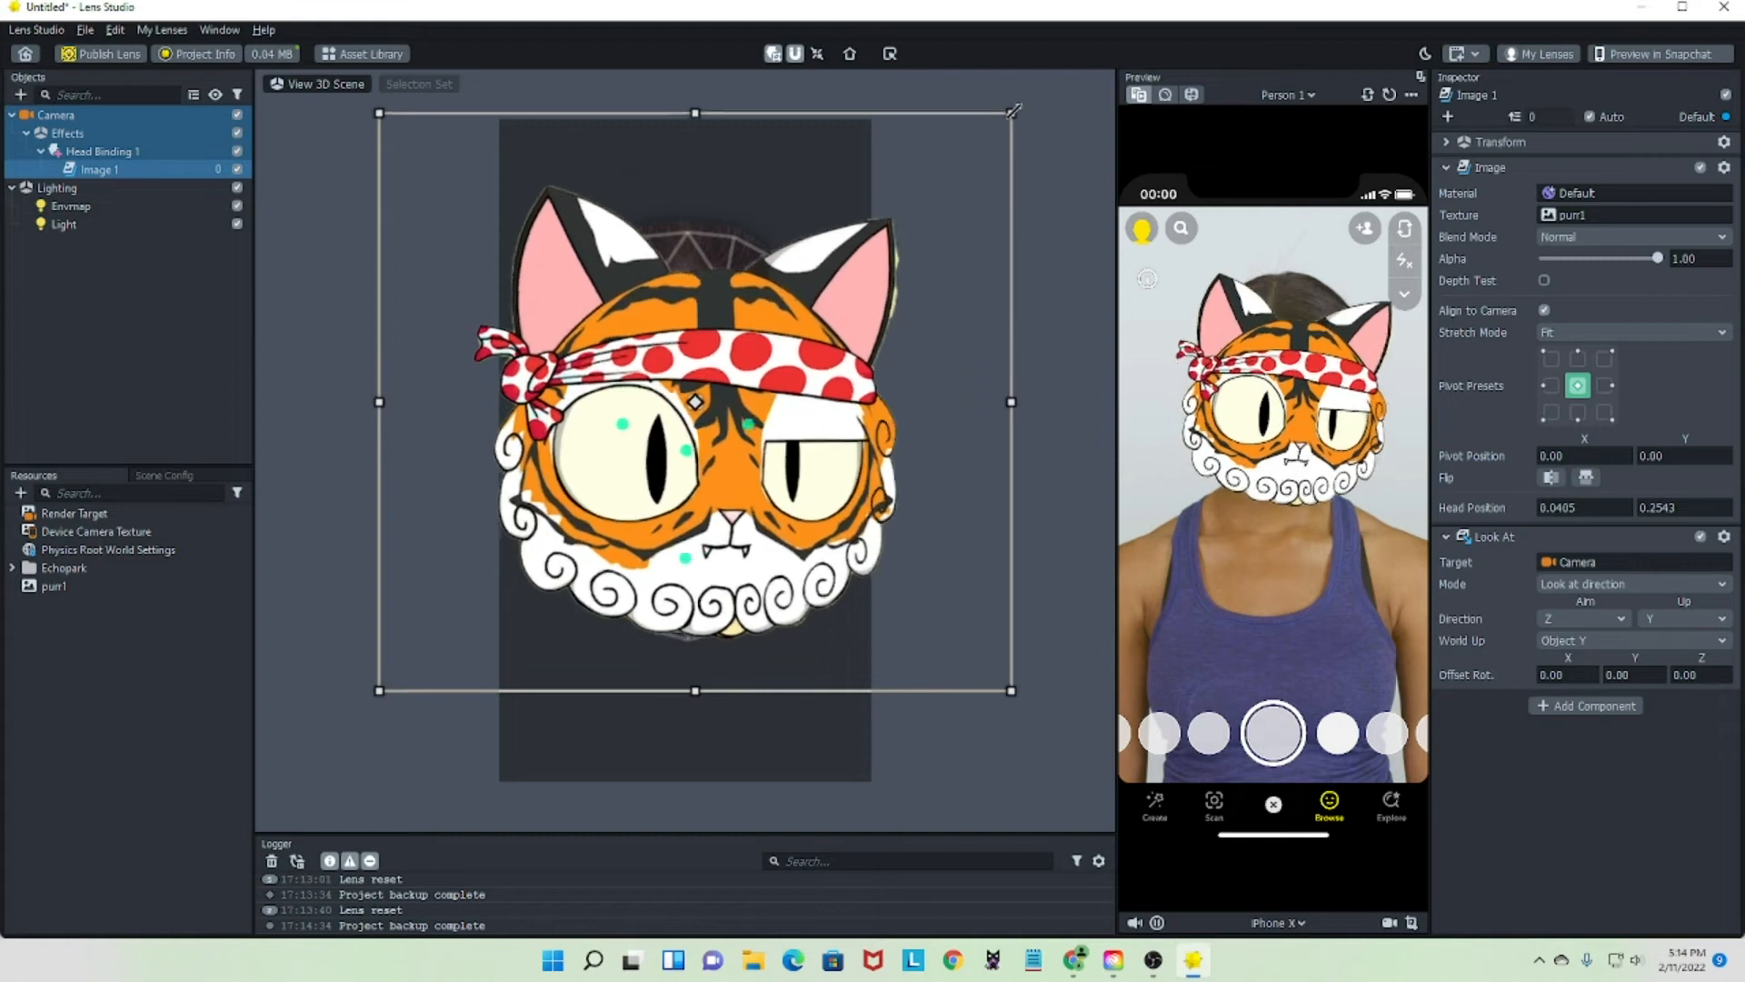
- Fine-tune the cat image's size and placement so it fully hides the face, at a head position of about -0.10, 0.40
drag(670, 313, 642, 298)
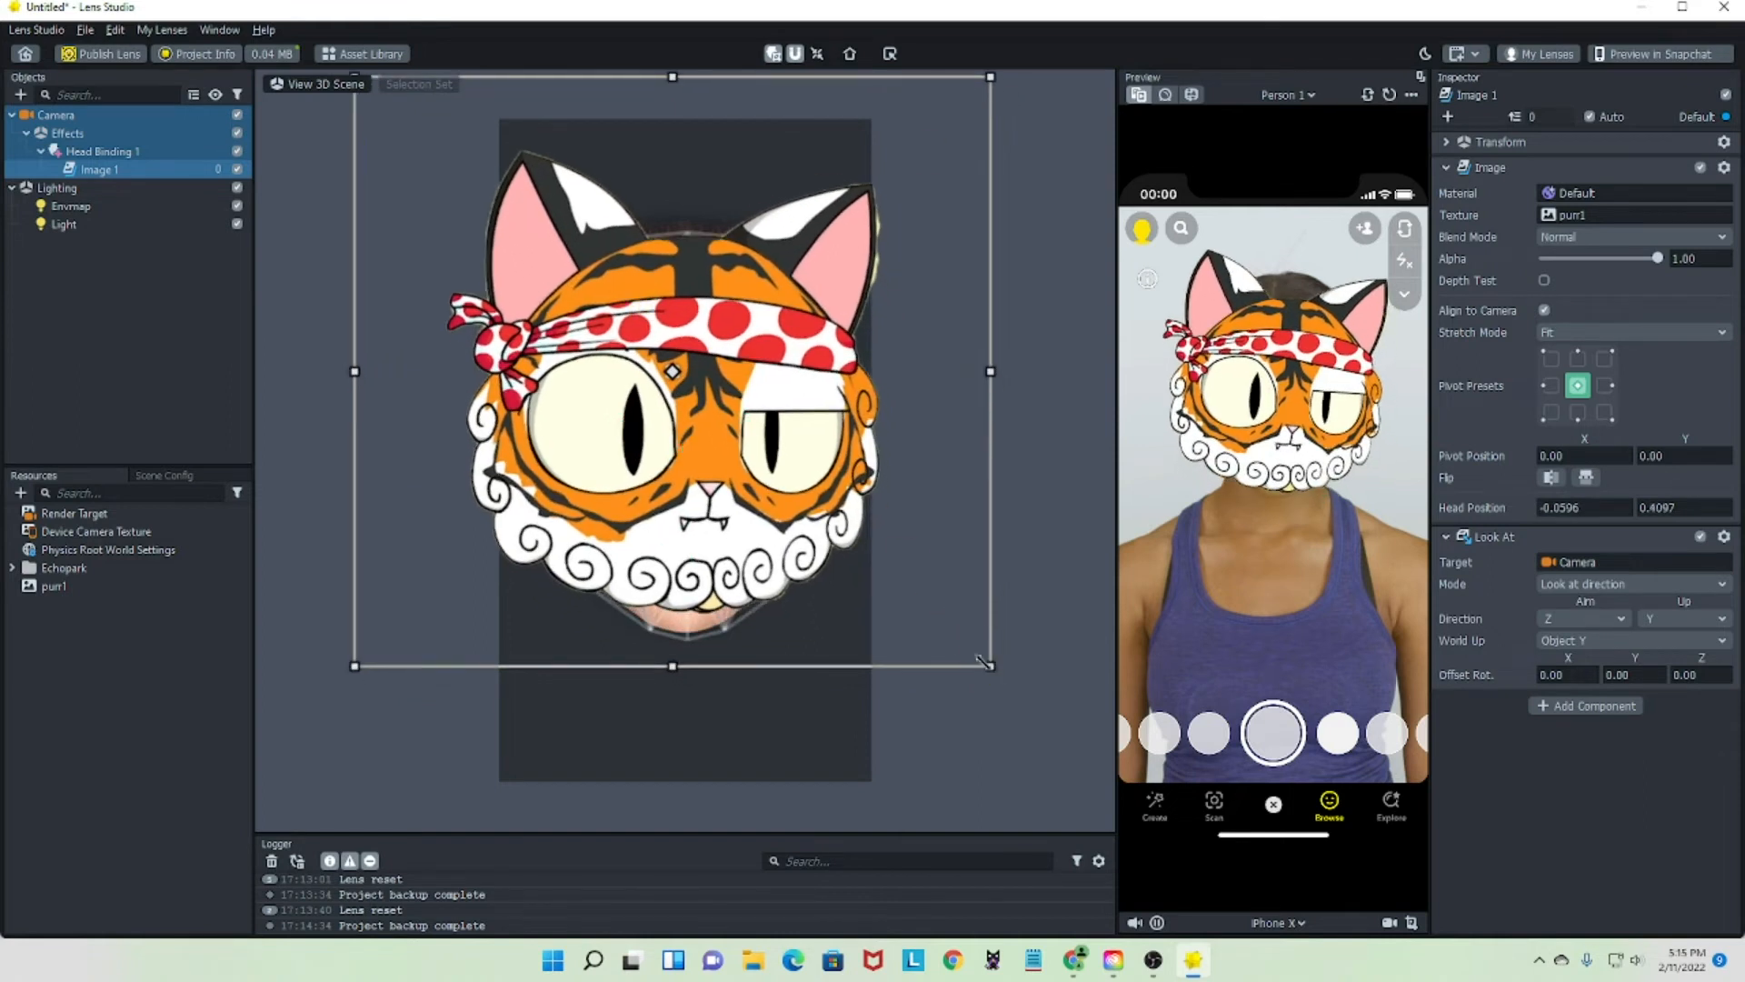
drag(984, 662, 1022, 722)
drag(729, 444, 707, 416)
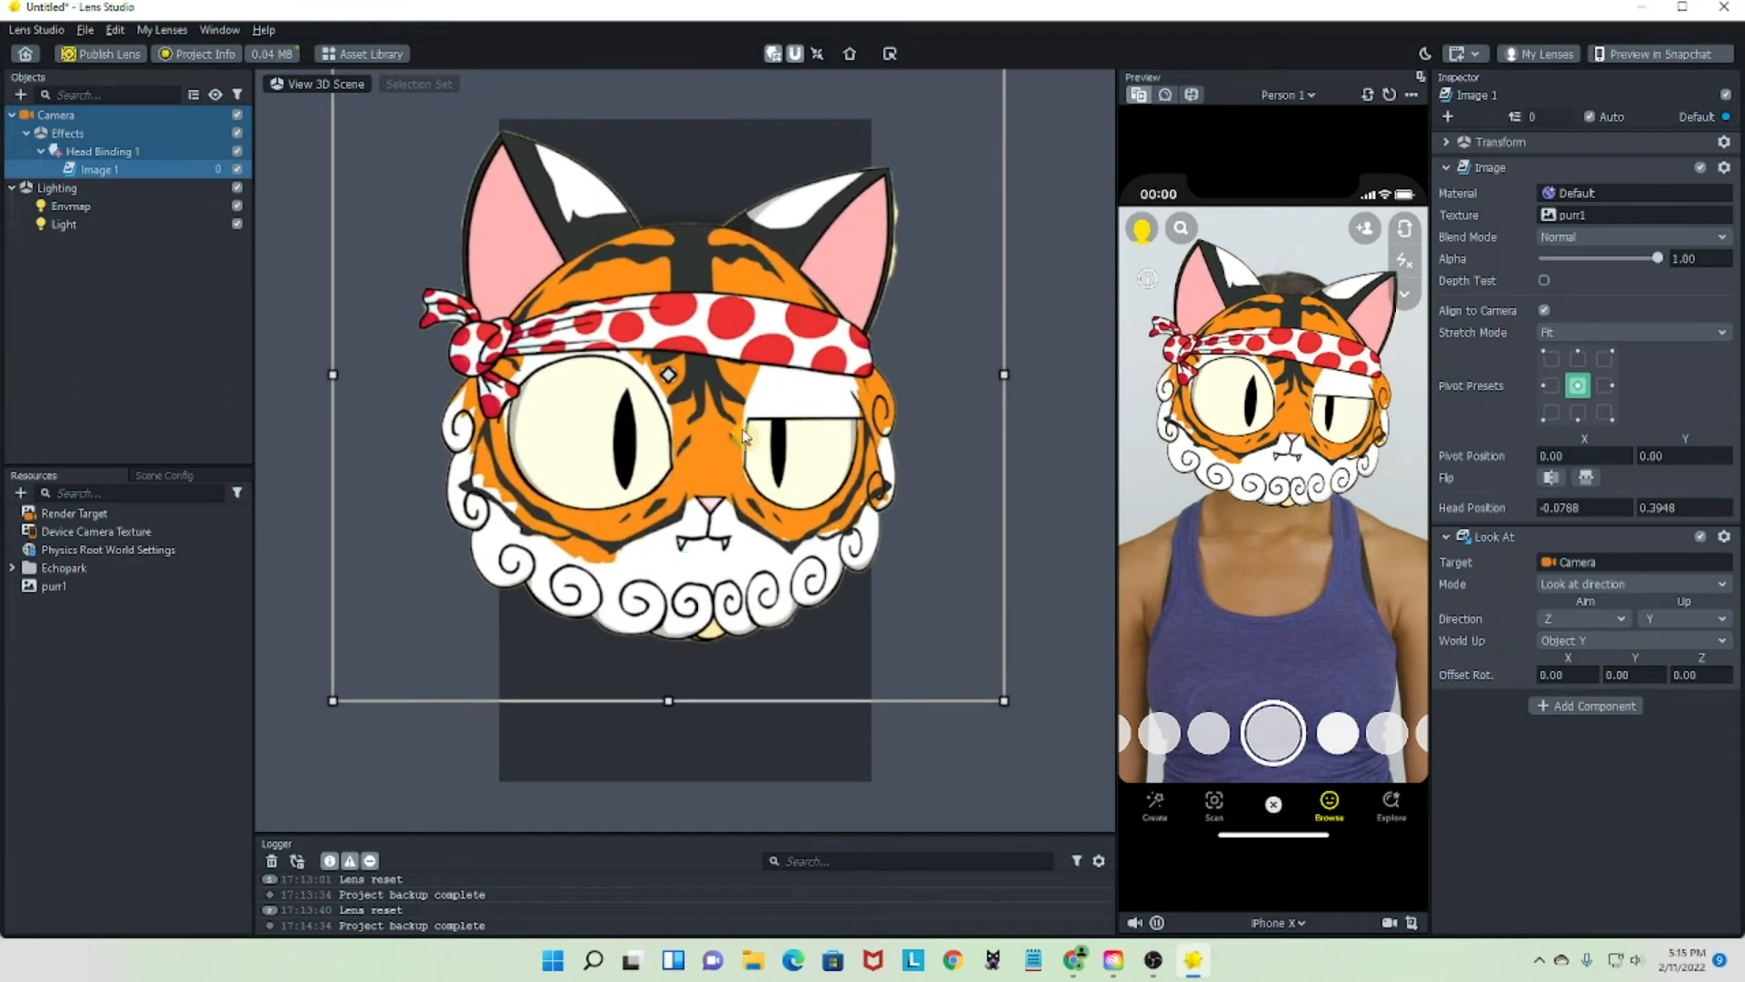
drag(1004, 375, 1027, 374)
drag(345, 706, 318, 732)
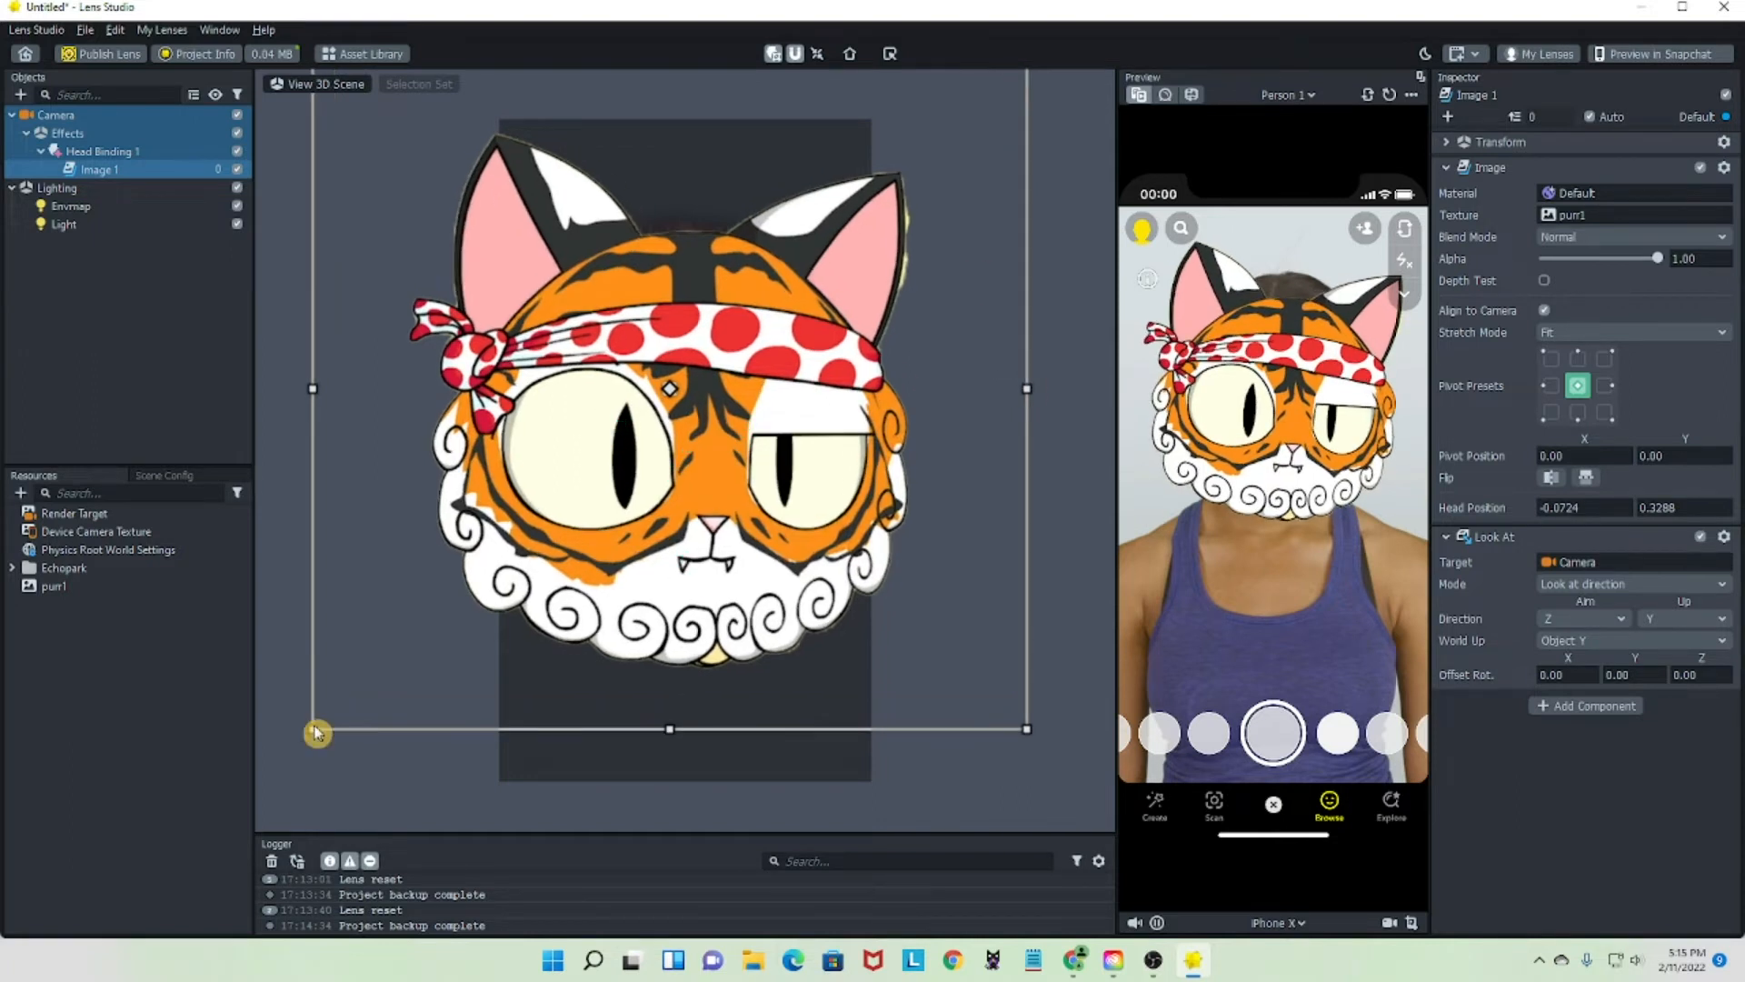
drag(763, 306, 761, 283)
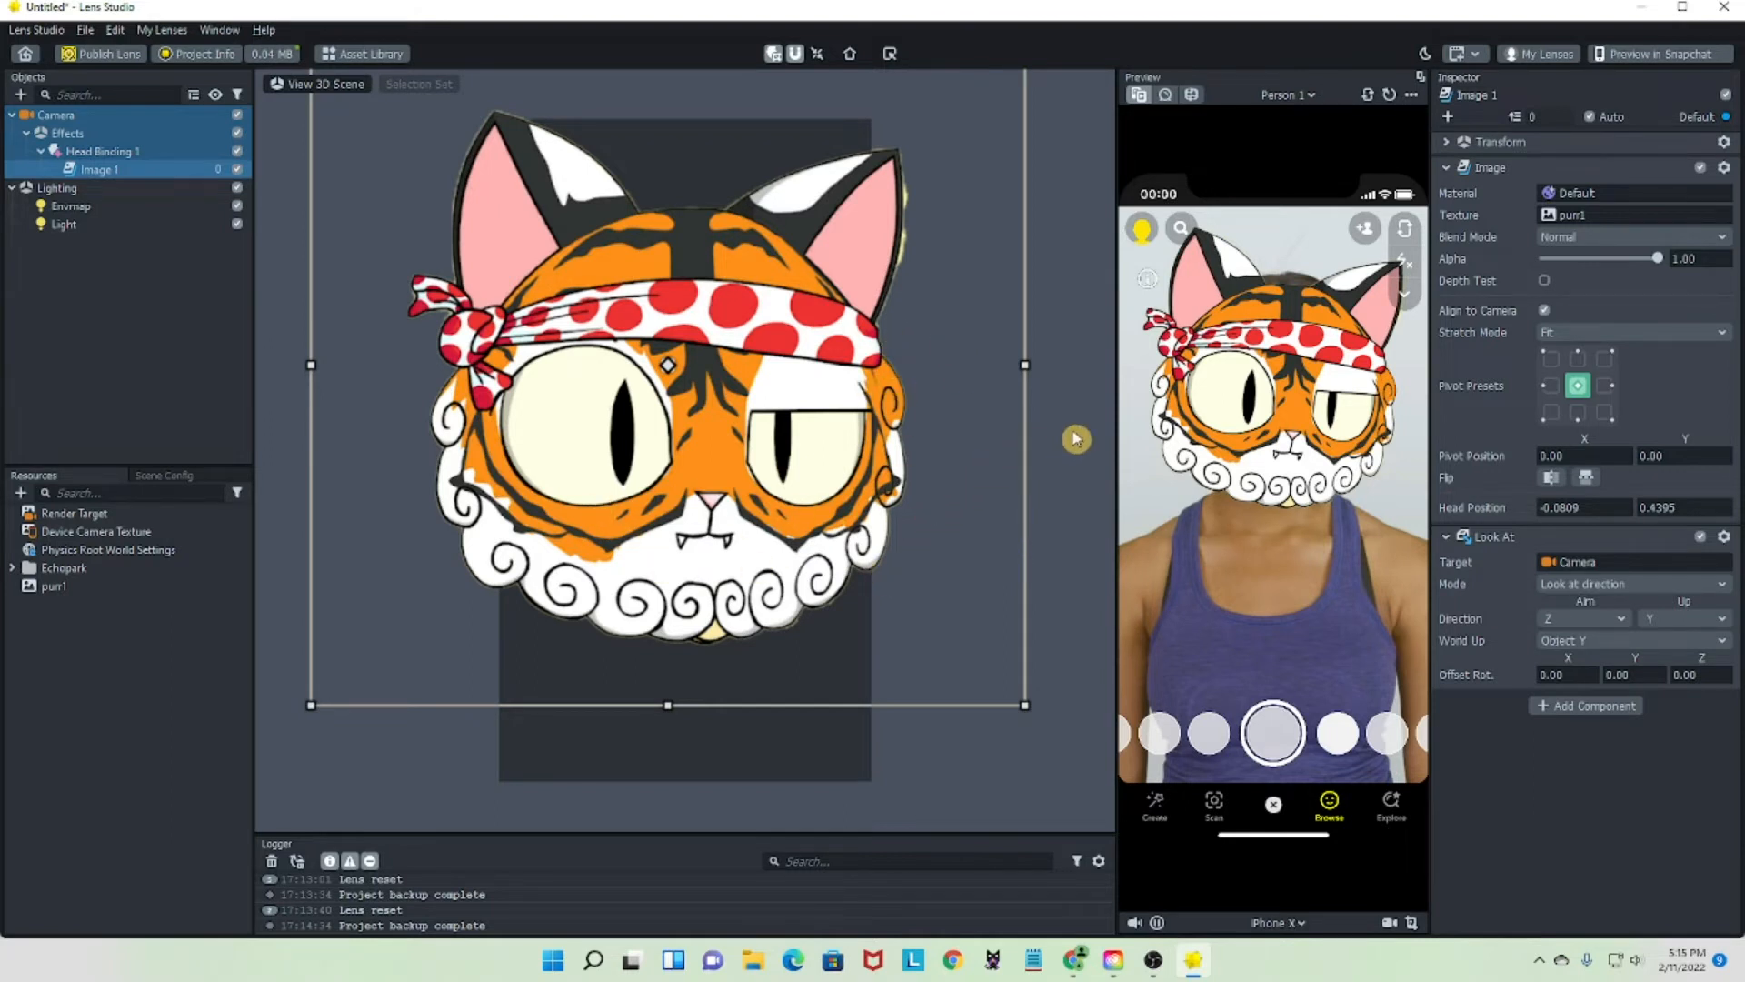
drag(1024, 705, 1035, 725)
drag(620, 496, 611, 494)
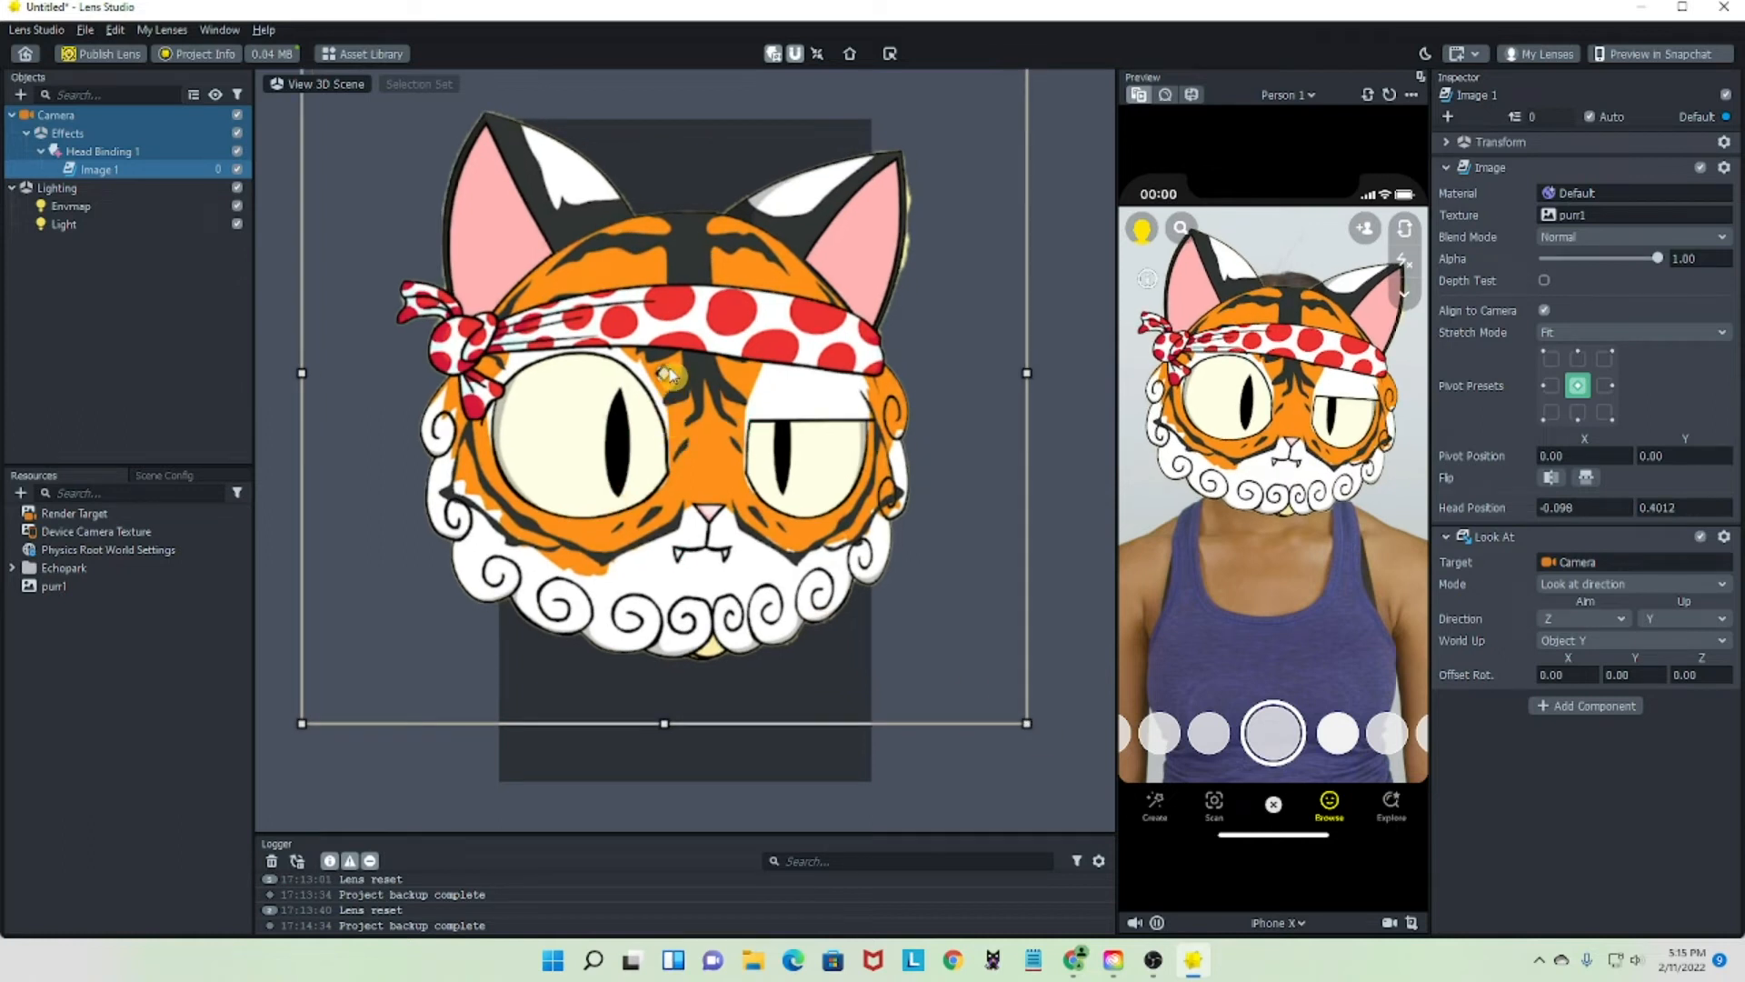
- Move the image's pivot to about 0.075 horizontally and nudge the image to a head position of about 0.02, 0.40
mouse_move(667, 378)
mouse_down()
mouse_move(685, 393)
mouse_move(694, 374)
mouse_up()
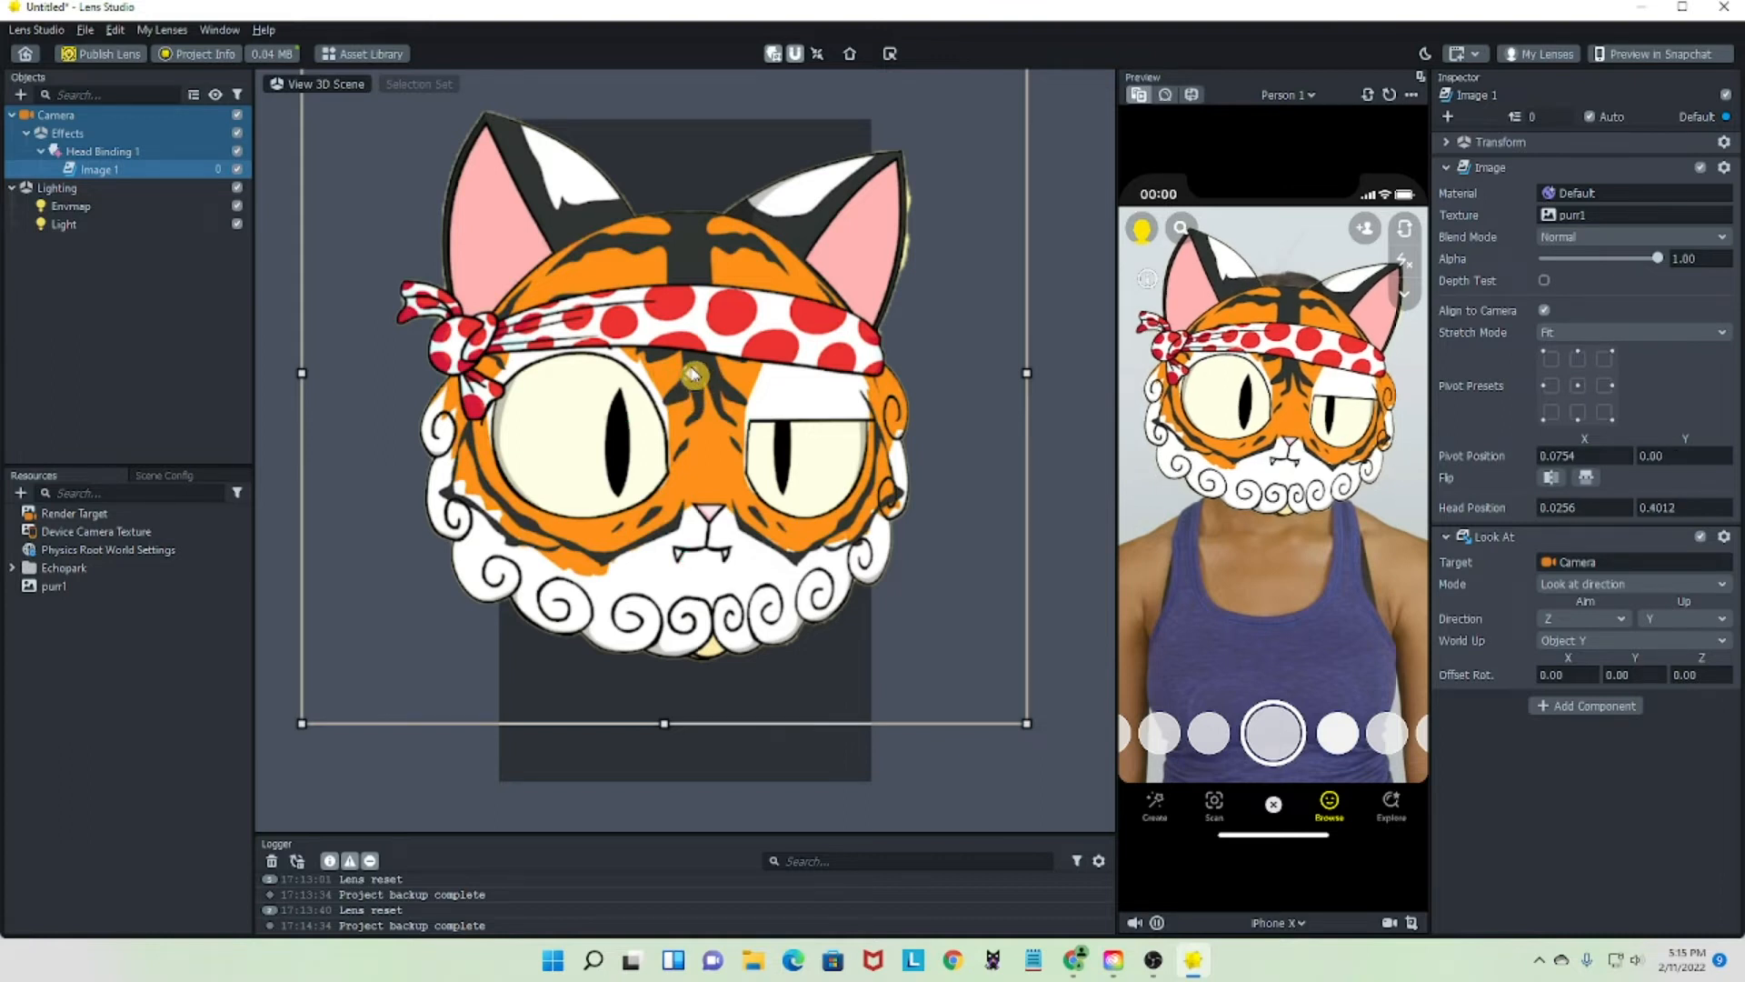
click(697, 391)
click(698, 447)
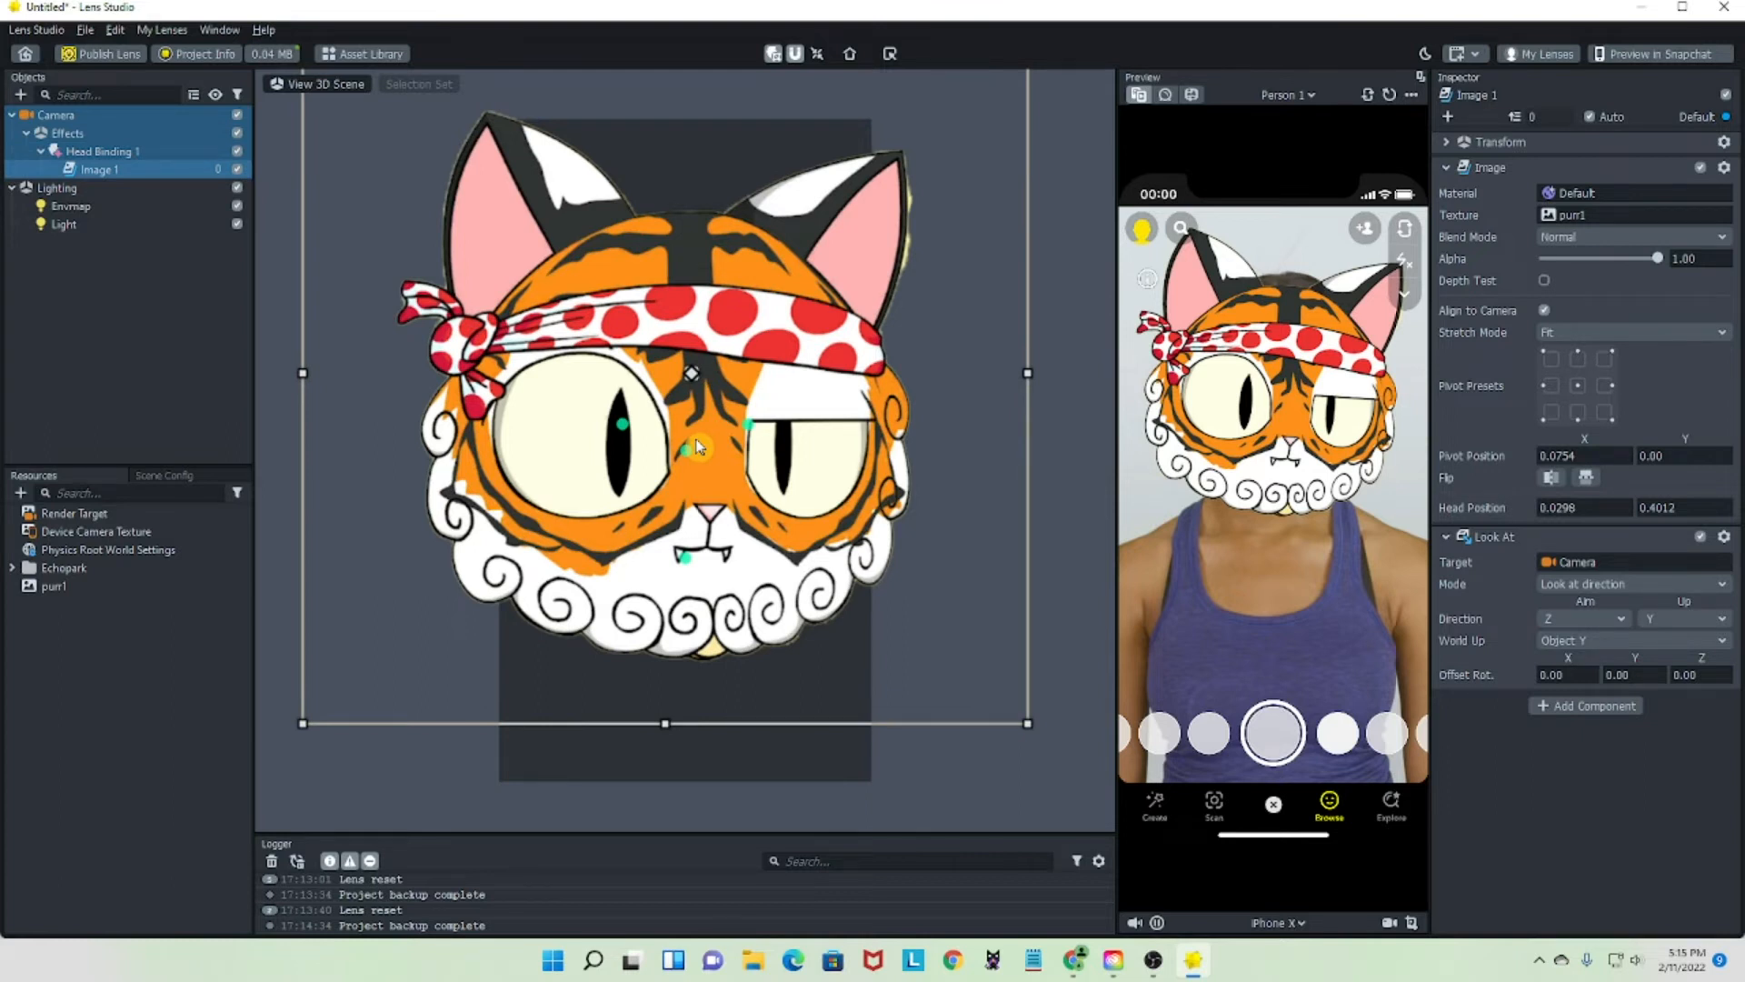
drag(698, 446, 696, 446)
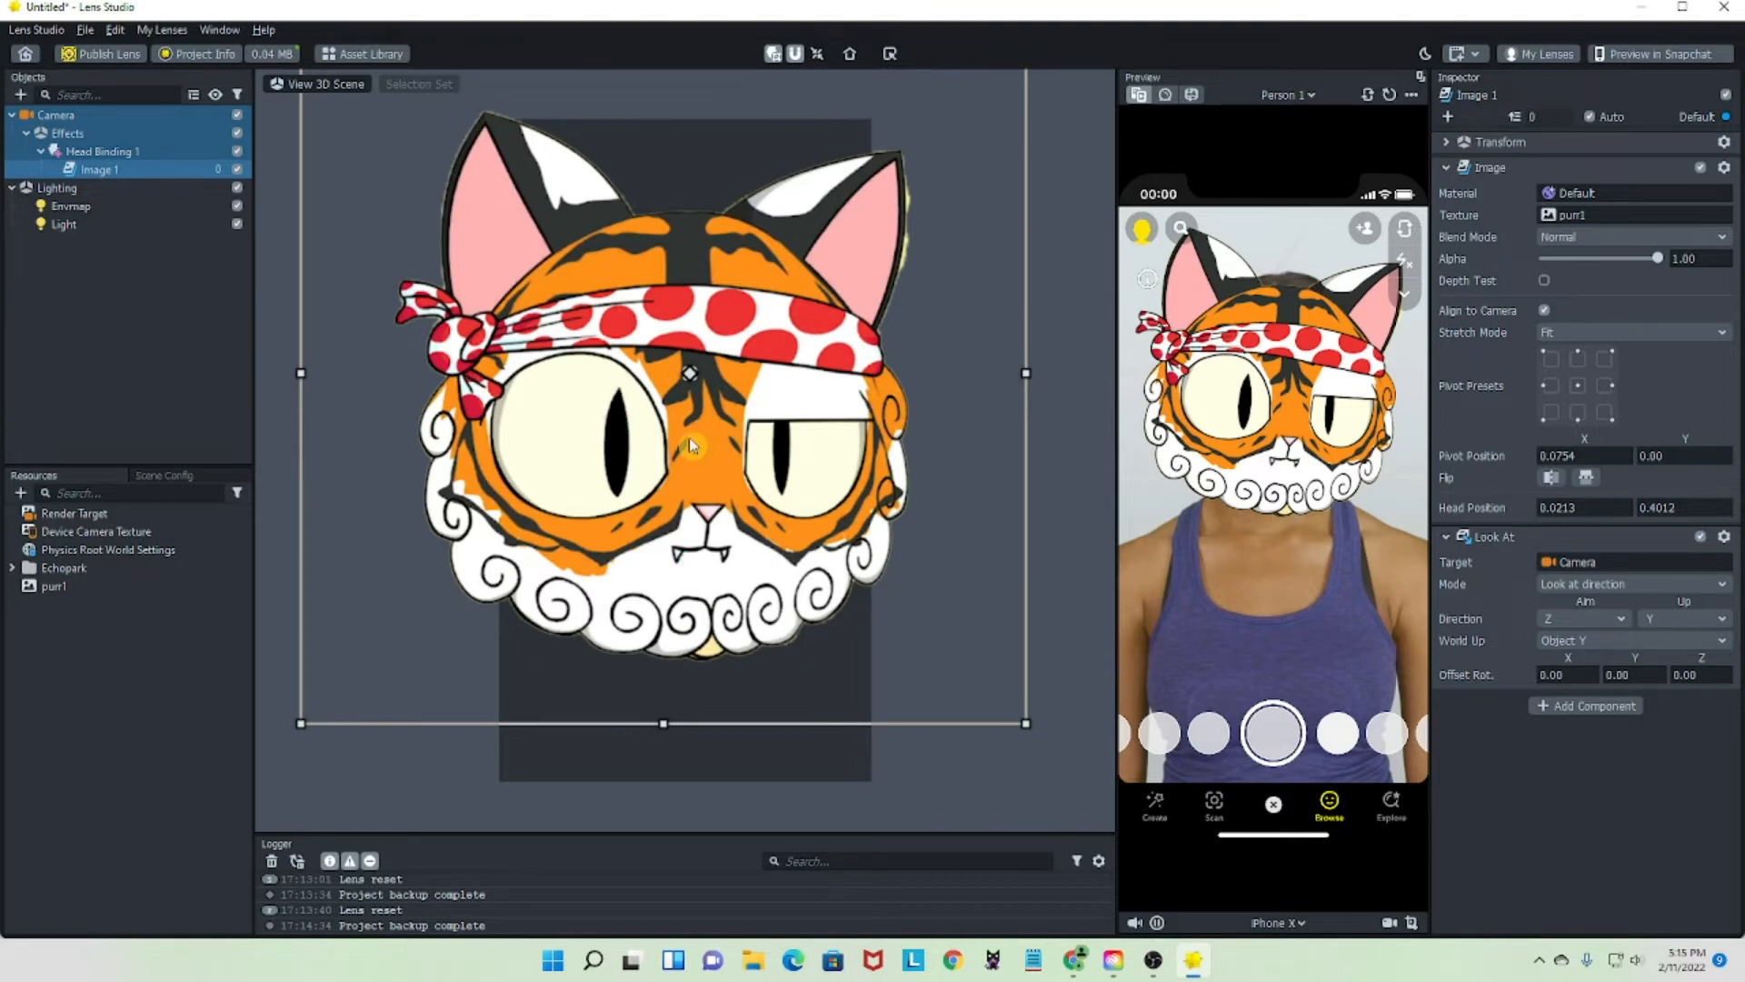
click(690, 376)
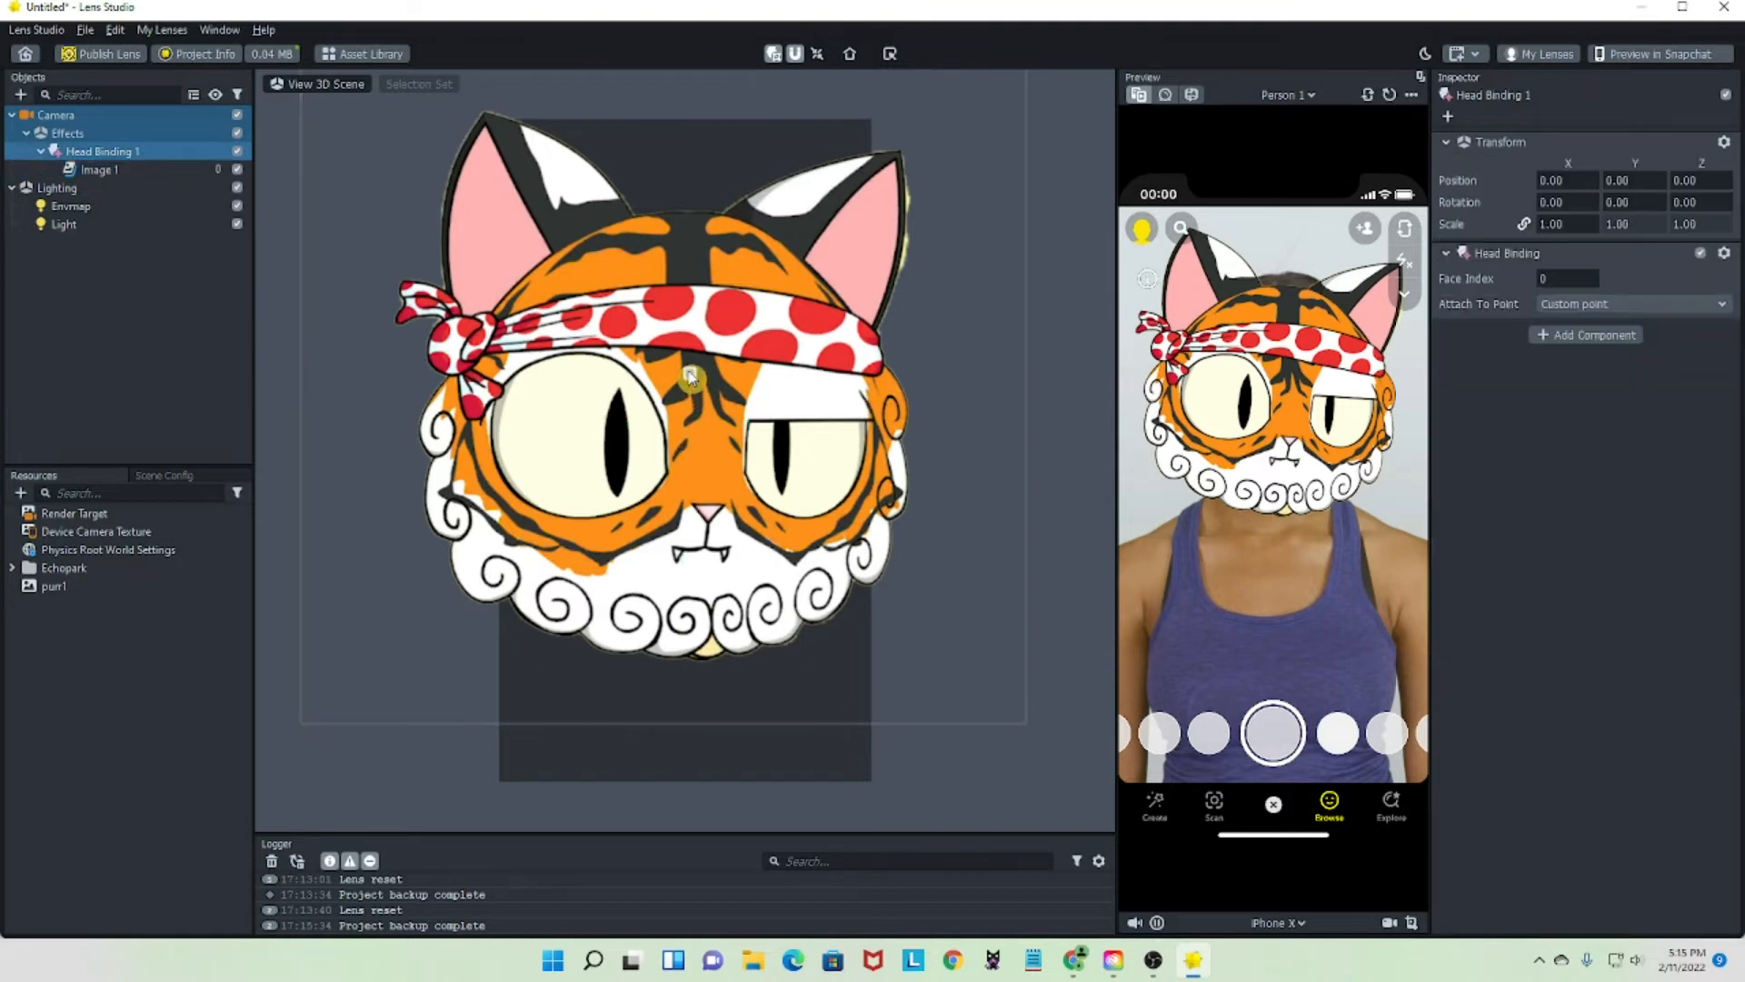
click(697, 380)
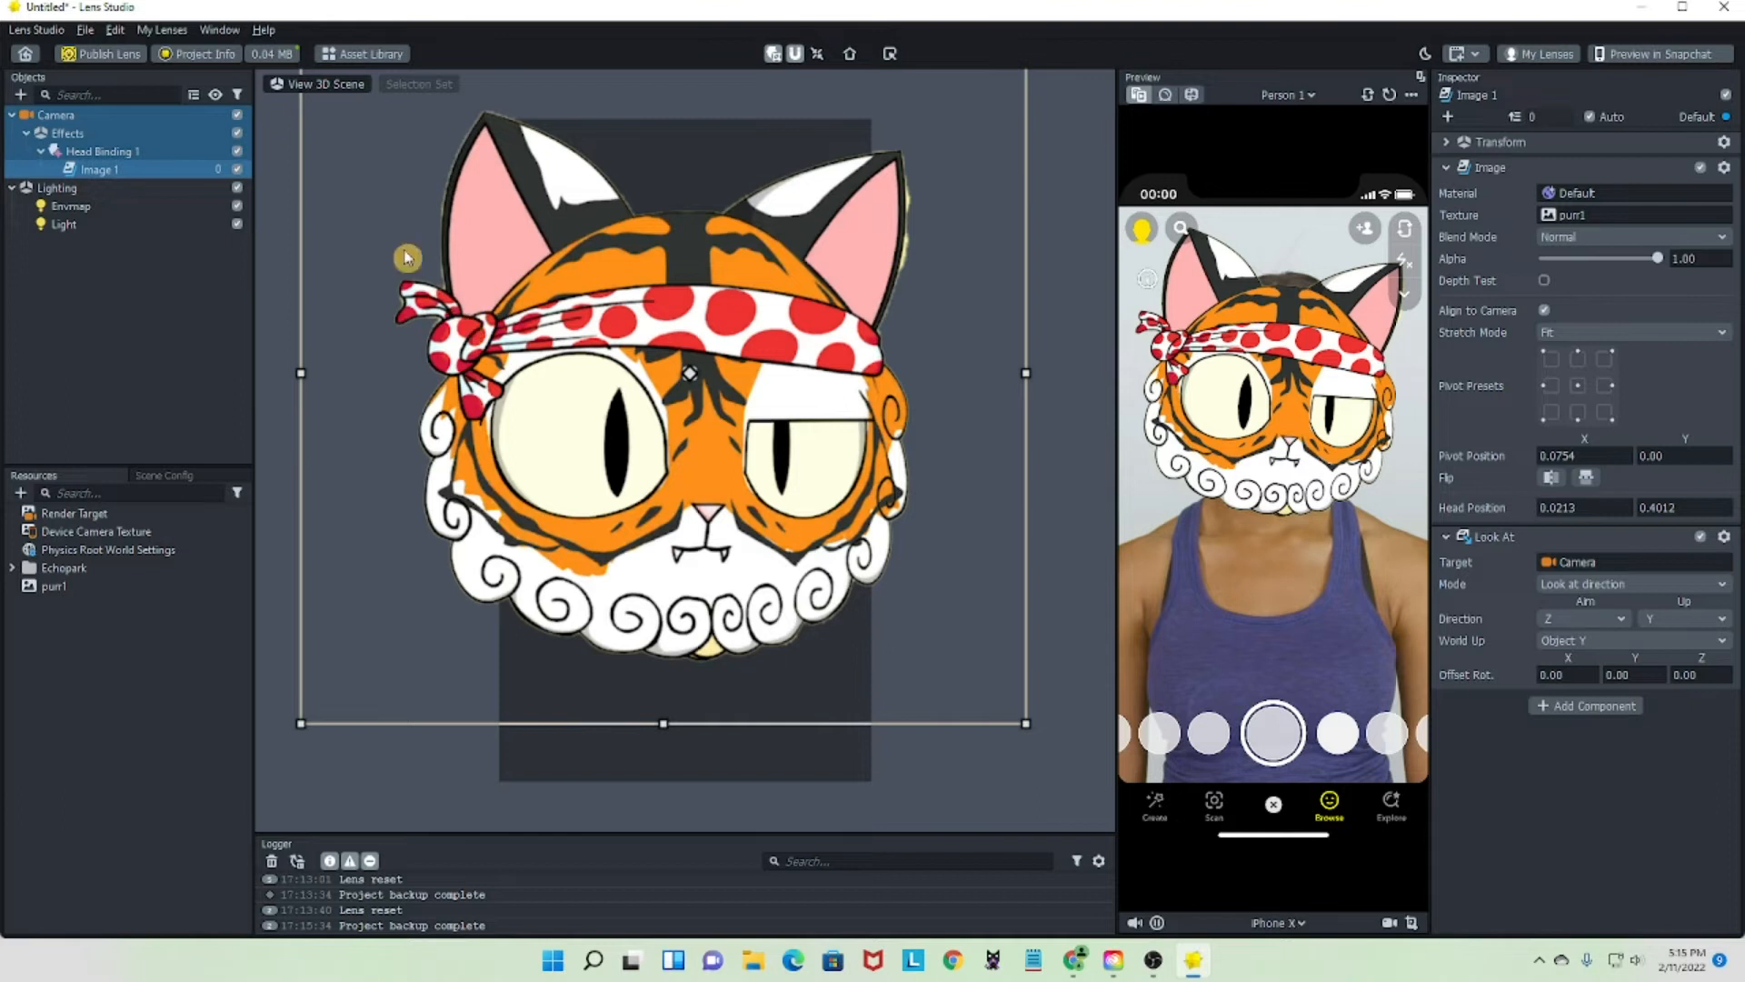
- Name the lens Purrnelope Demo in the project info, keeping both Front Camera and Rear Camera enabled
click(199, 60)
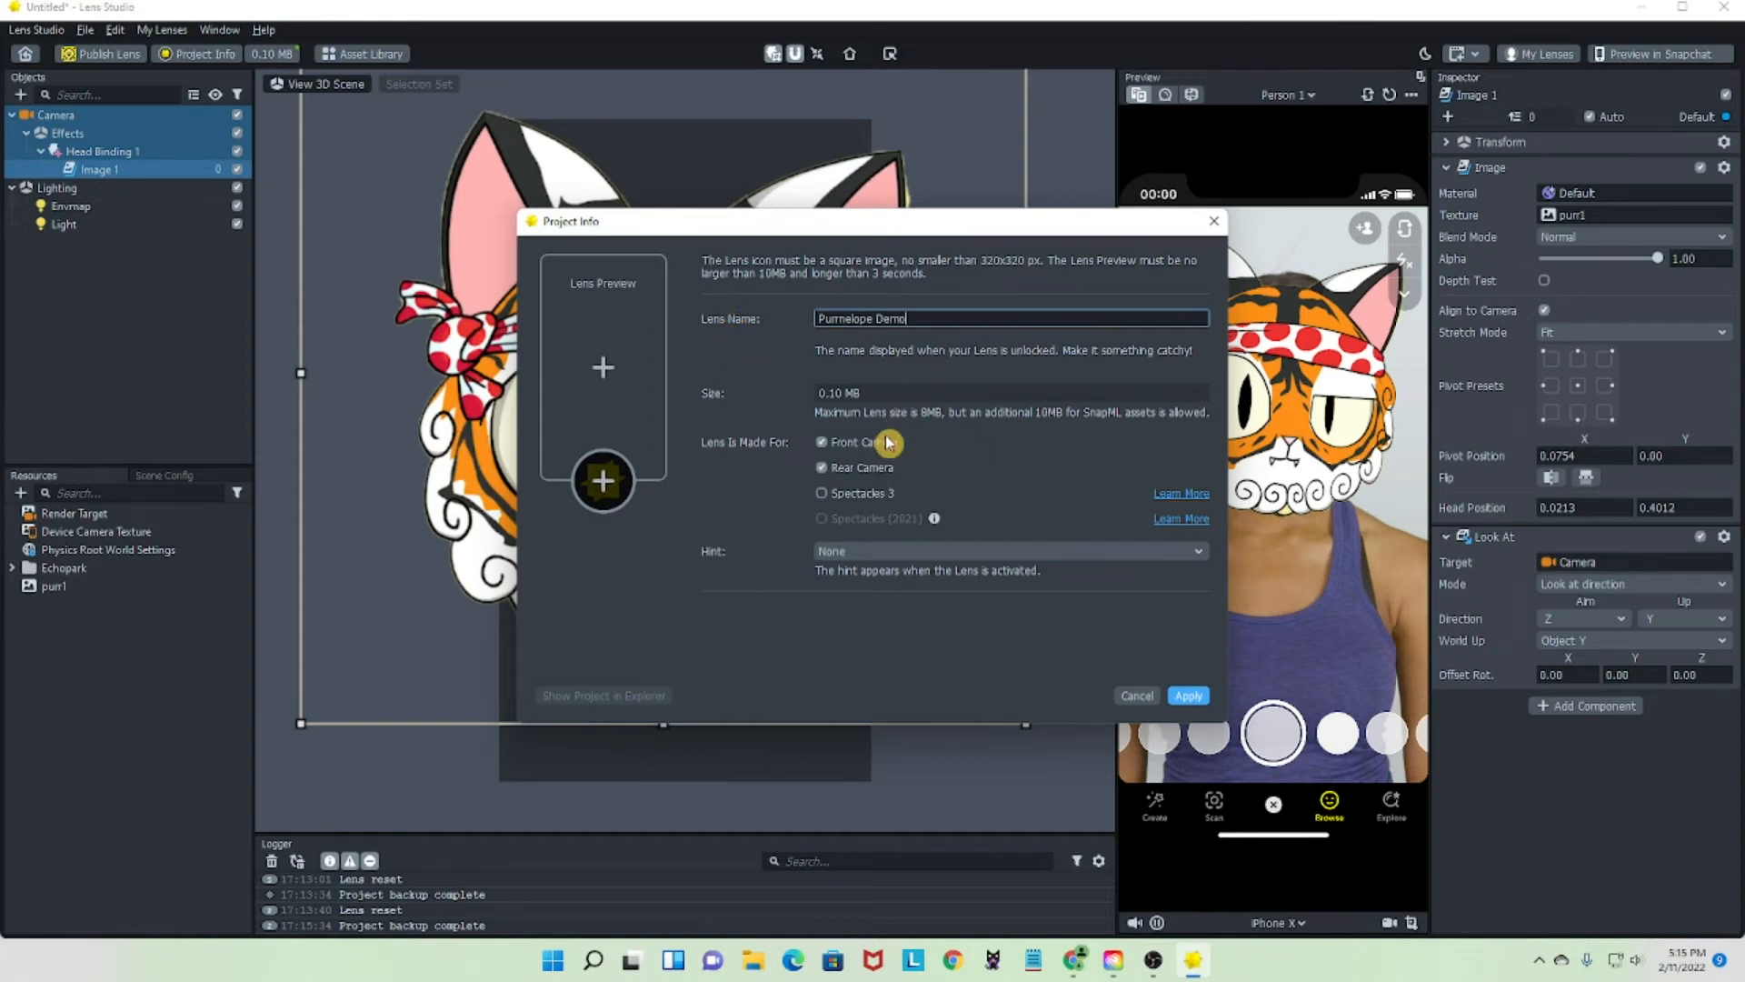
click(824, 442)
click(824, 469)
click(822, 469)
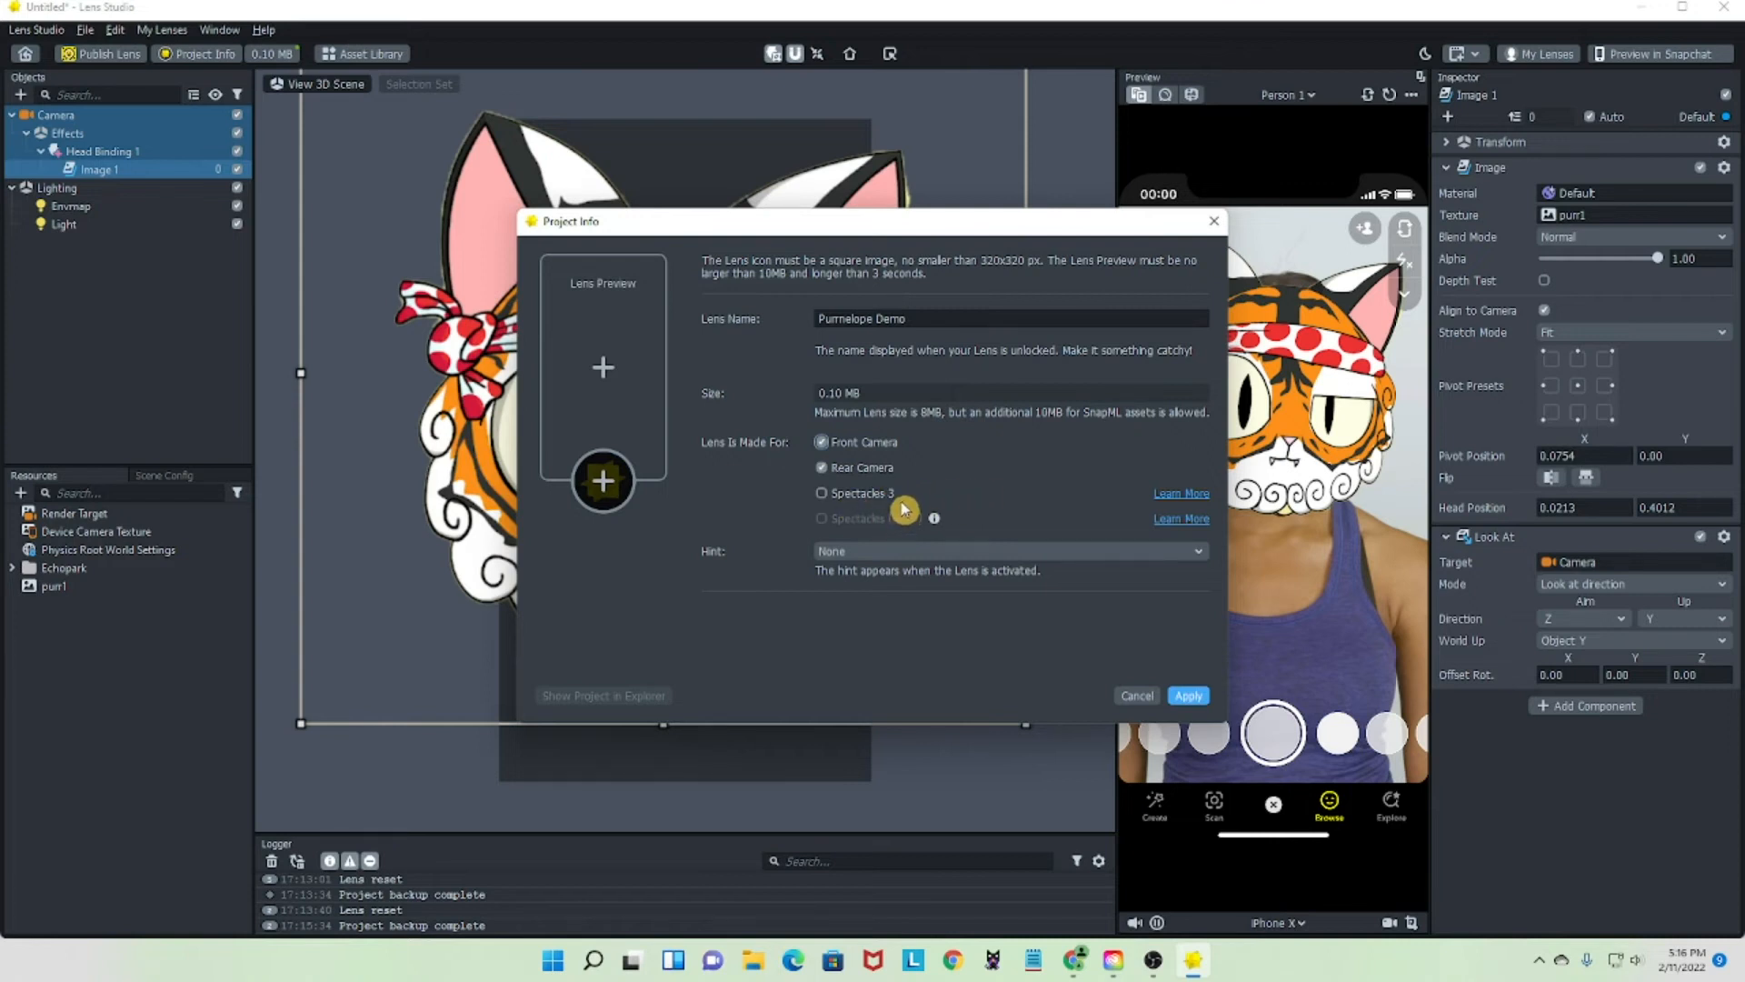
- Choose the auto-generated Idle clip of the single woman in the purple top as the lens preview and apply it
click(613, 333)
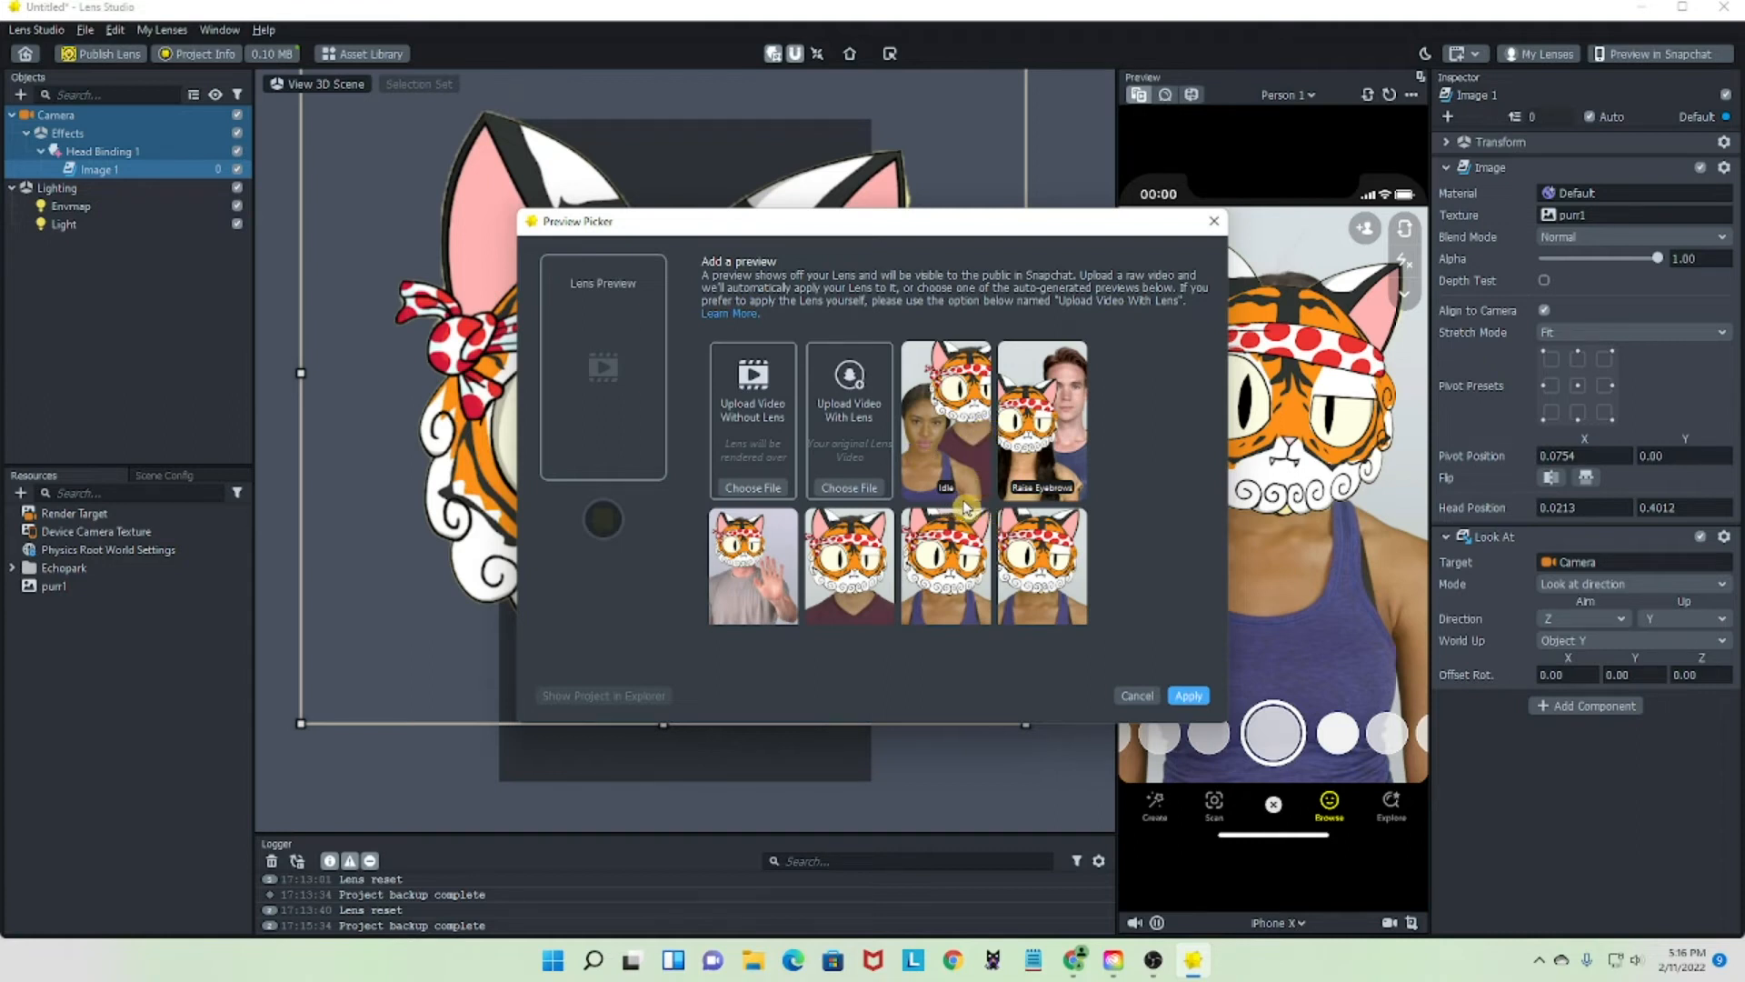
scroll(968, 505, down, 1)
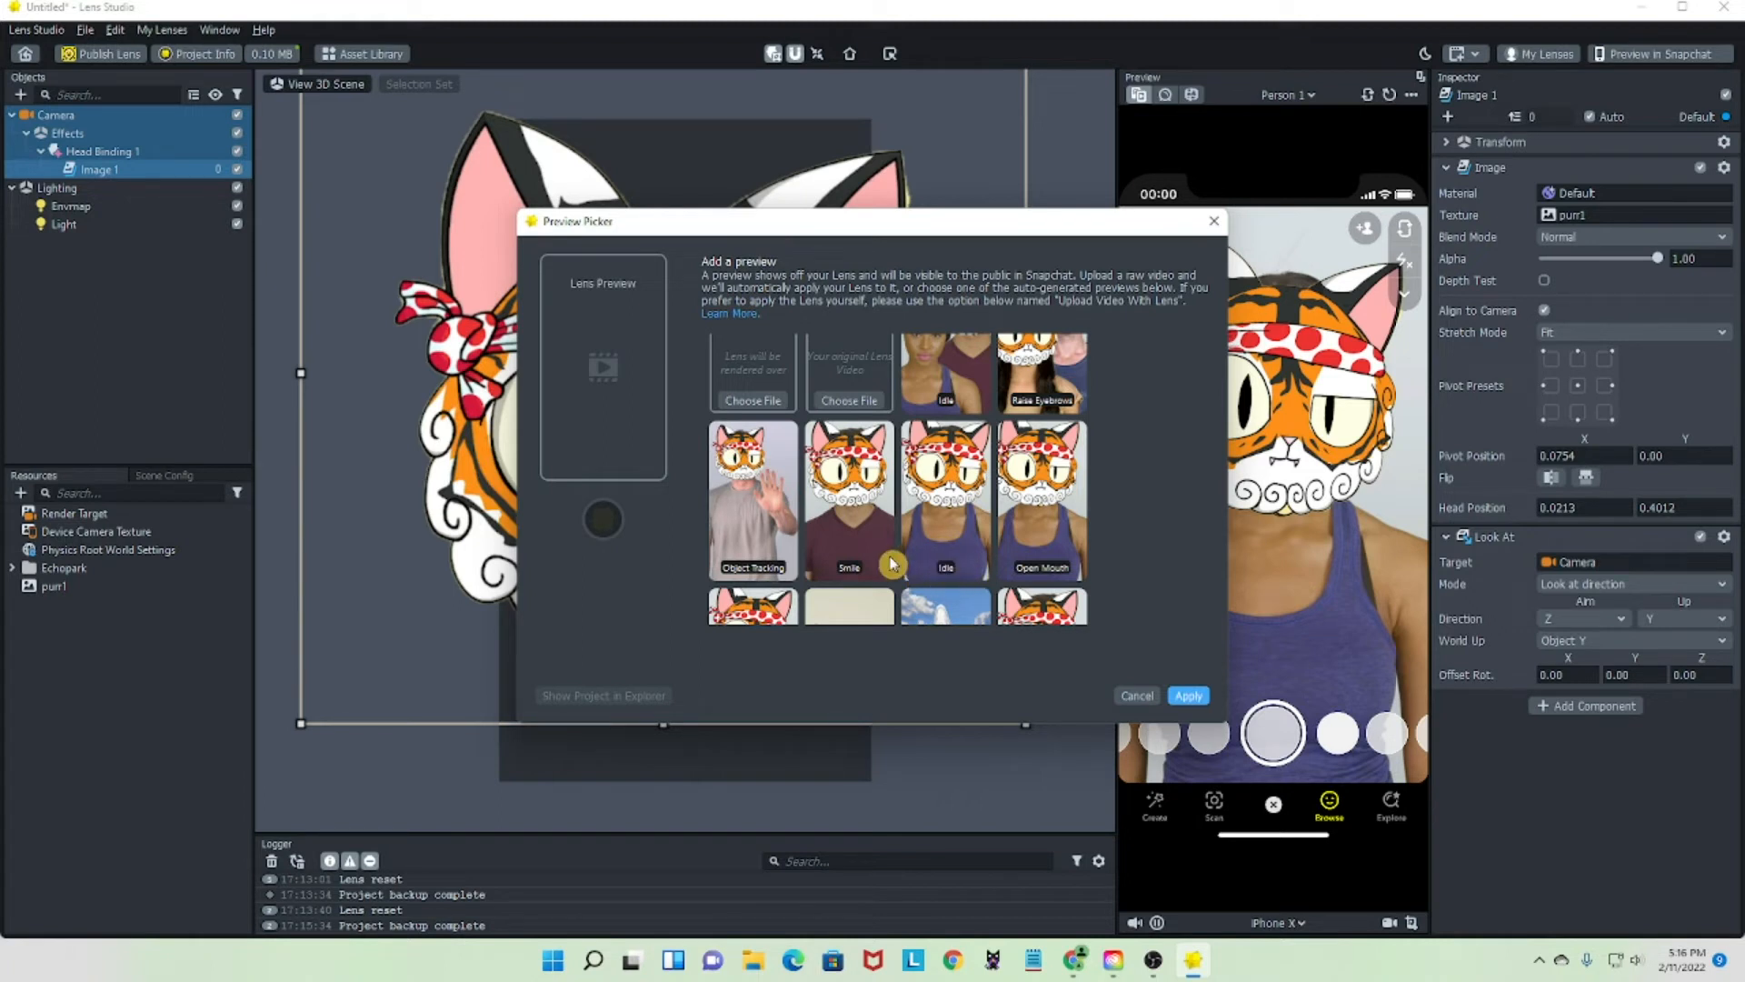
click(950, 560)
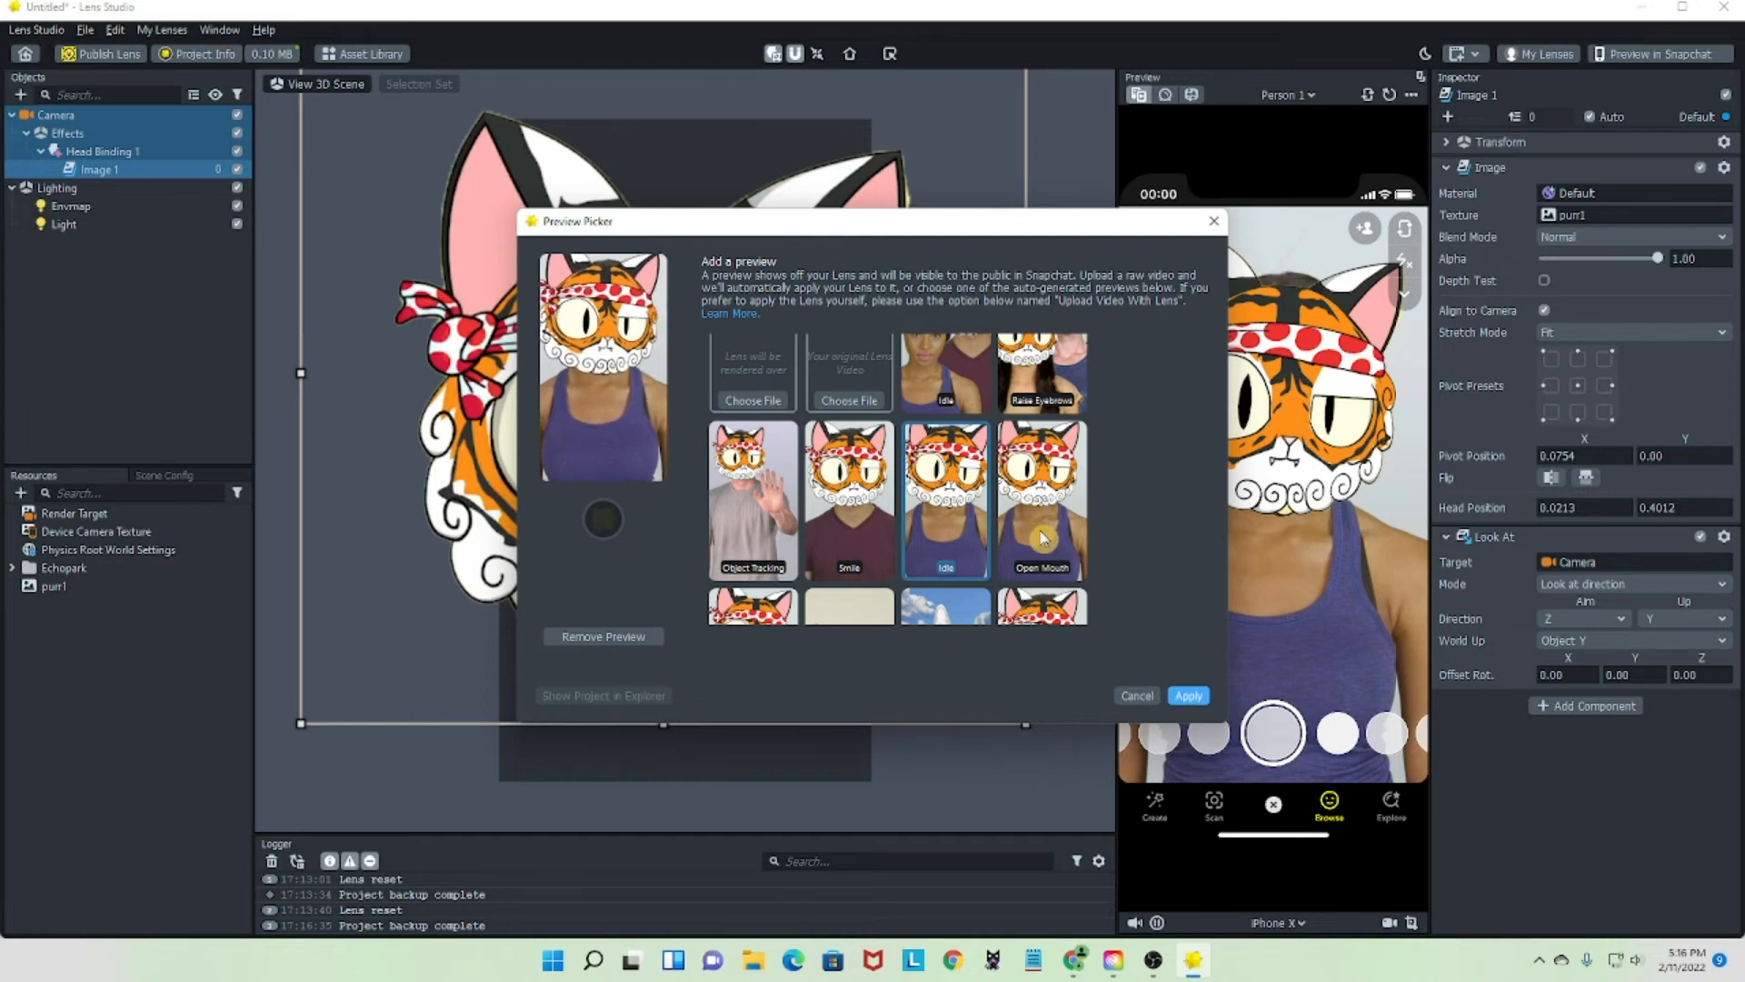
scroll(1048, 568, up, 1)
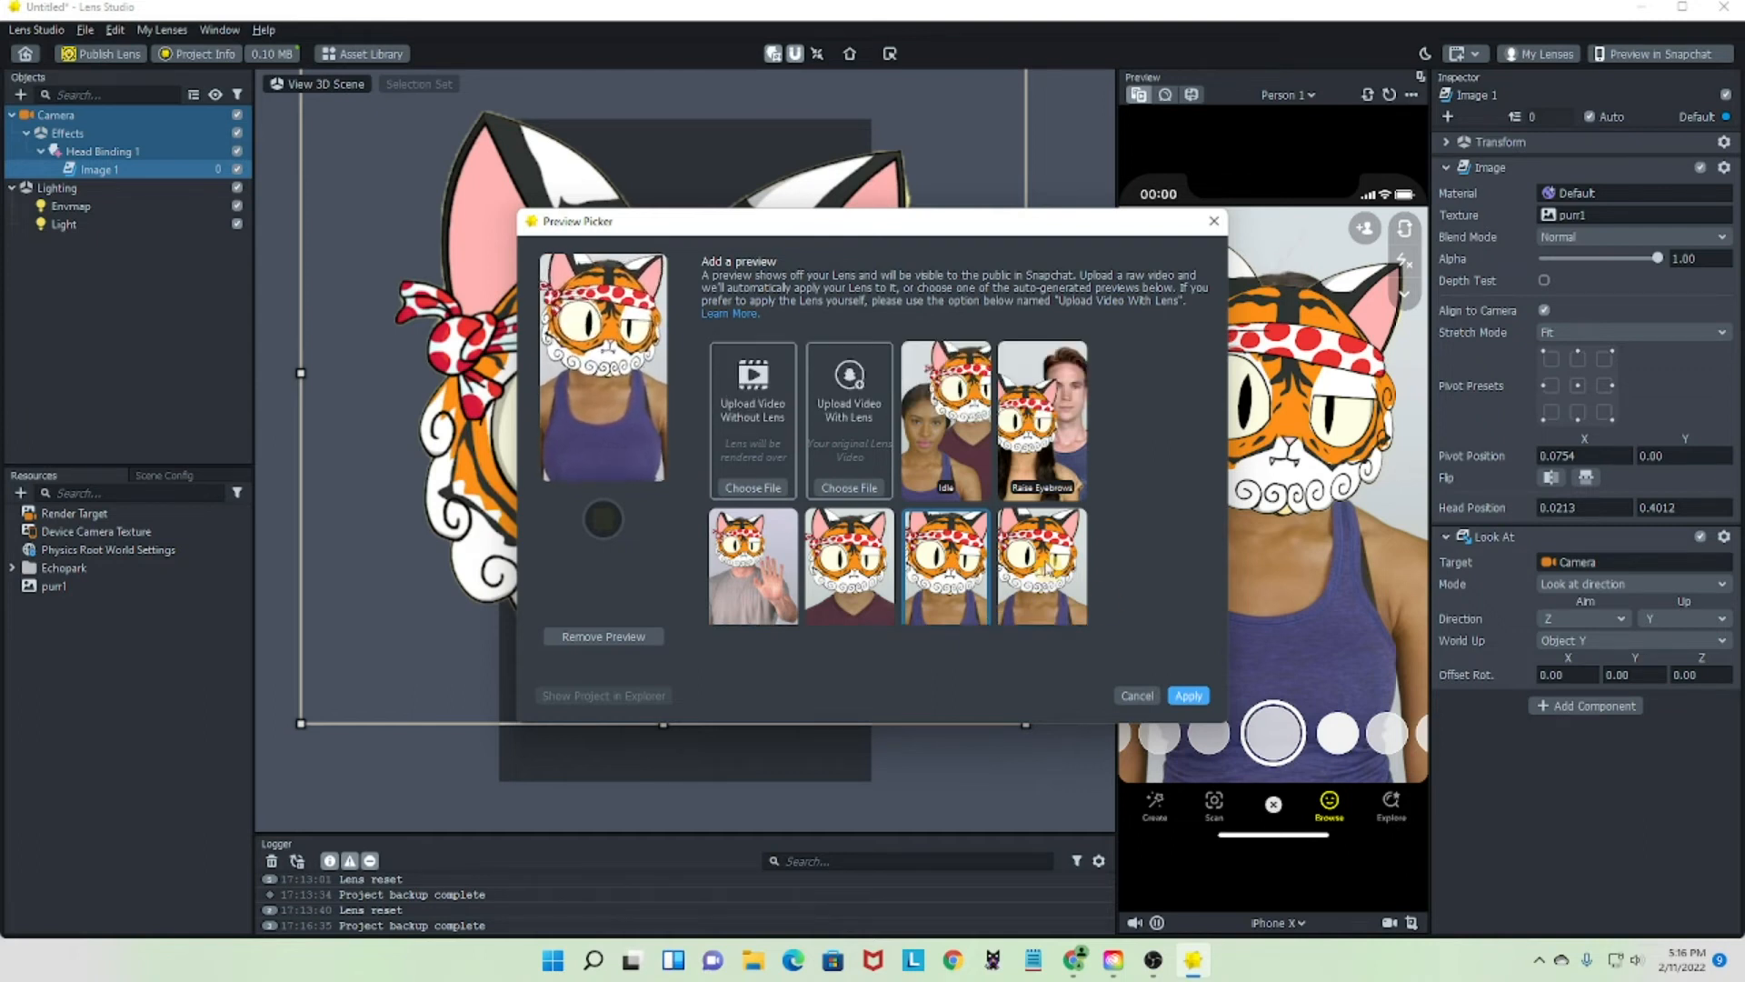
scroll(1047, 495, down, 1)
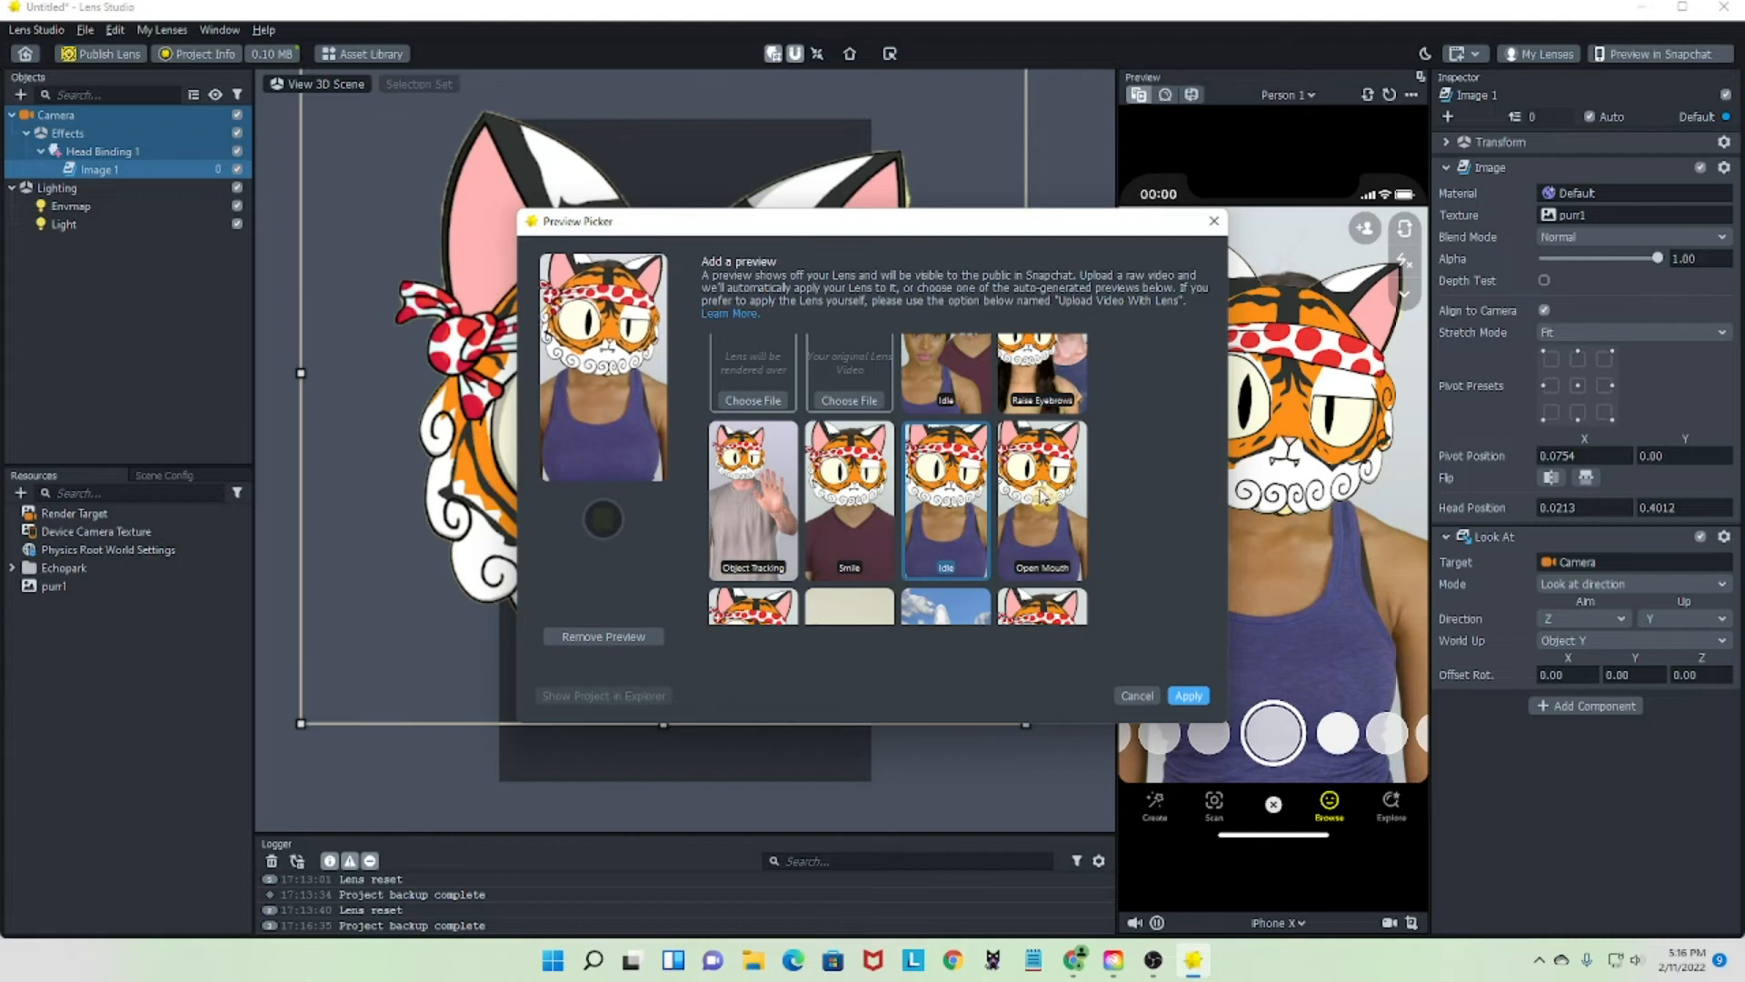
click(1187, 696)
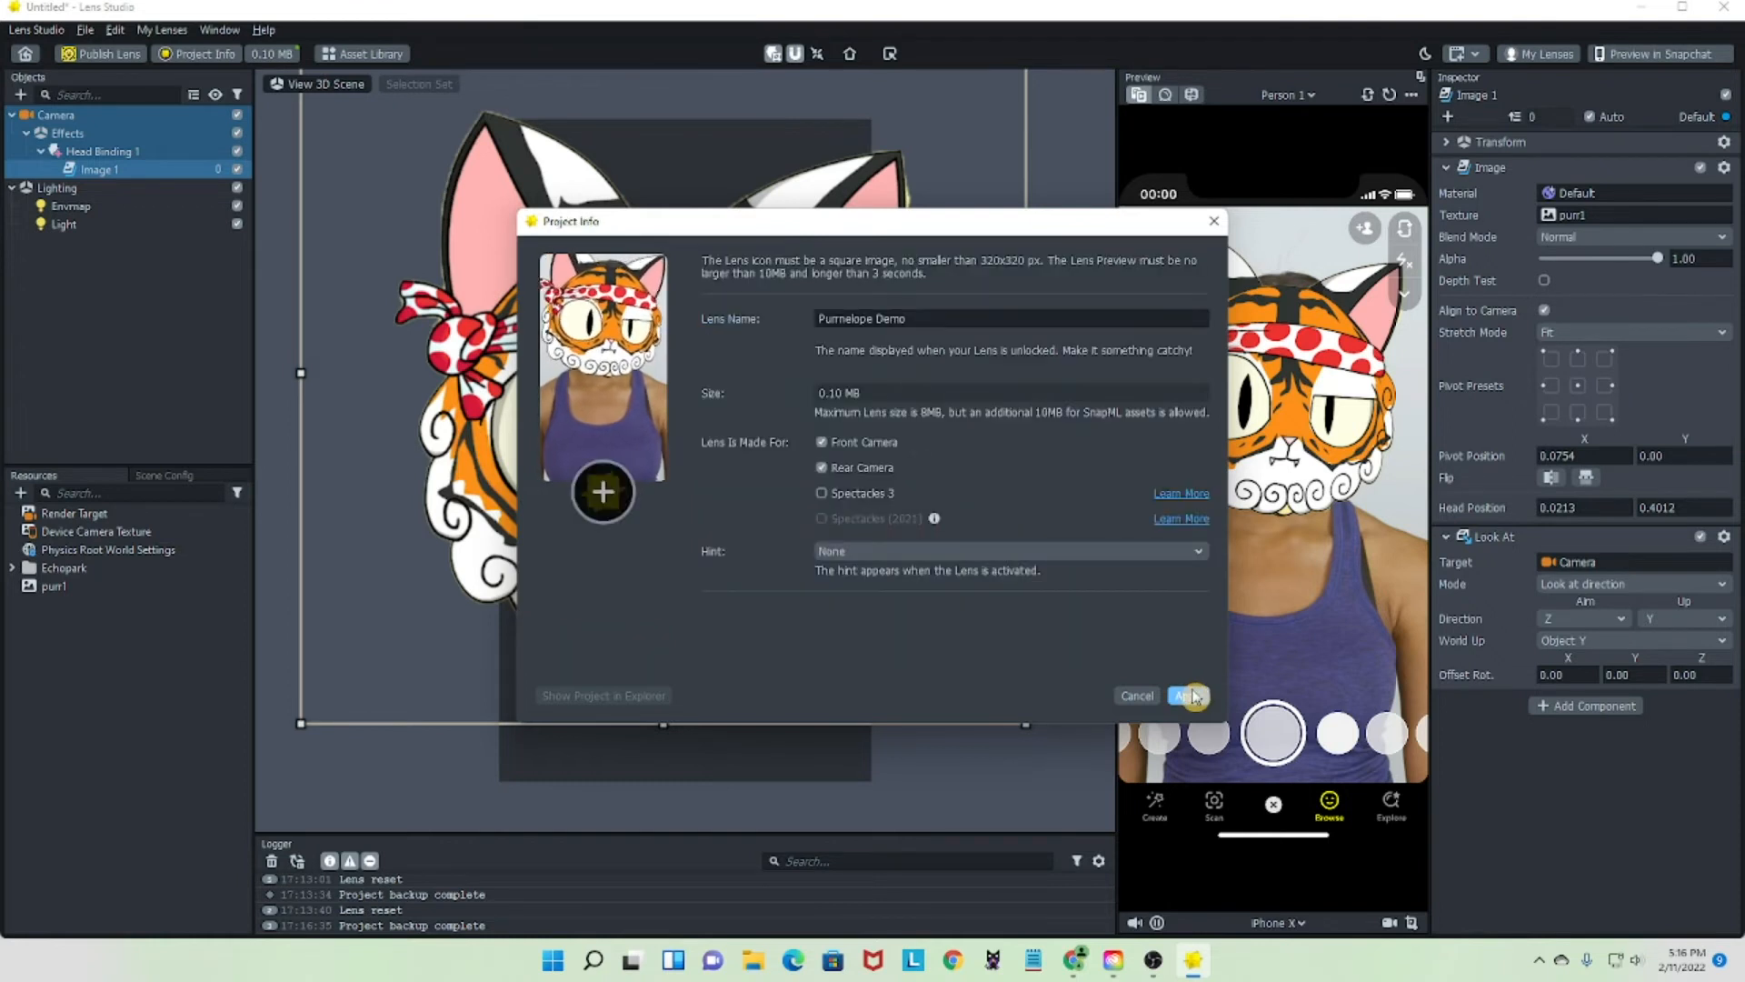
- Set the purr1 image from the filters folder as the lens icon without a background, and apply the project info
click(602, 495)
click(995, 390)
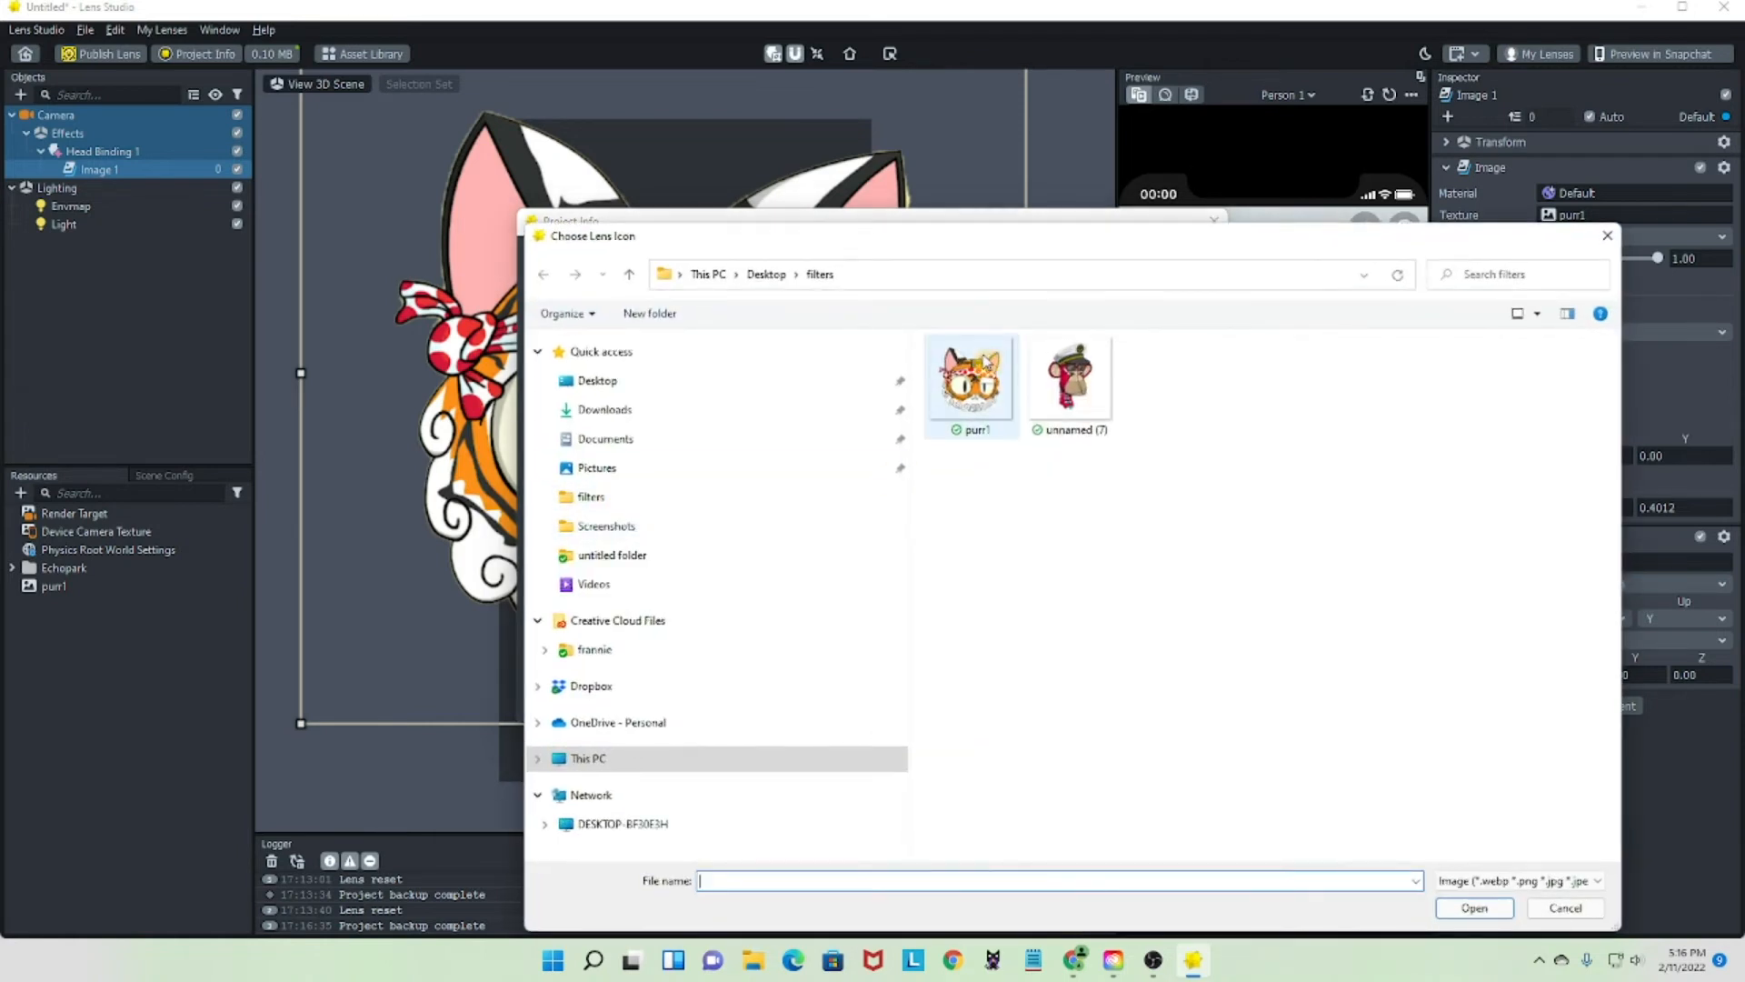
click(1474, 908)
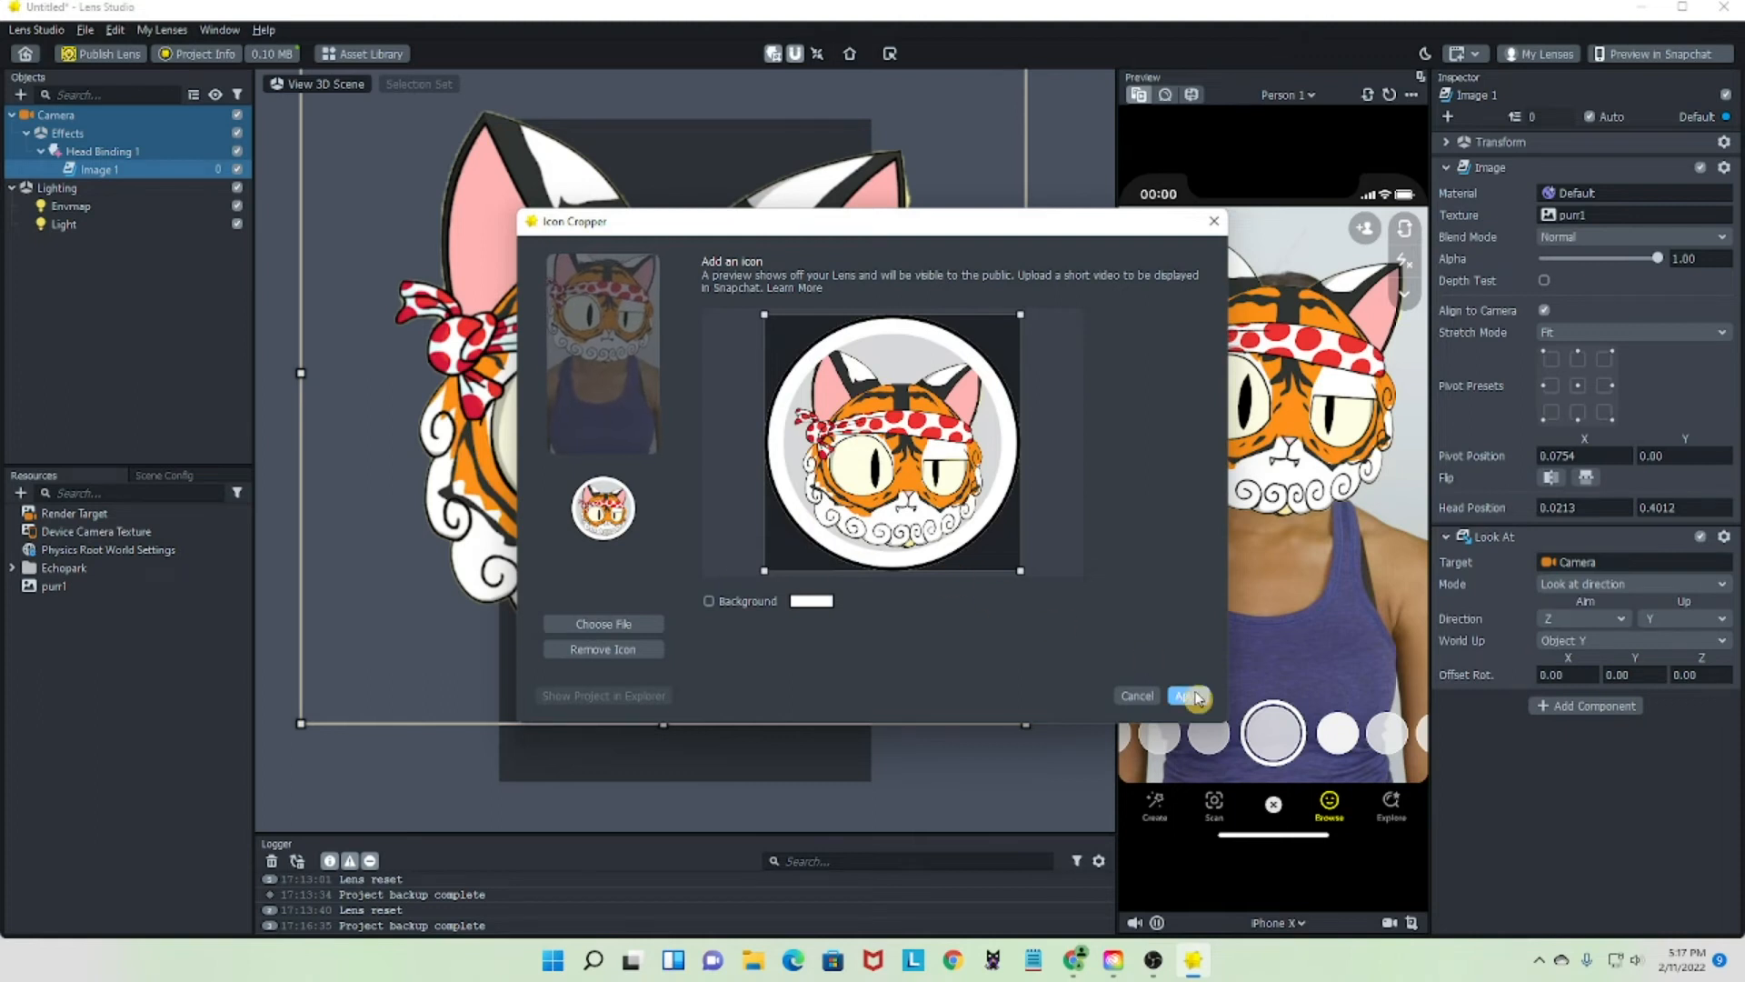
click(1192, 696)
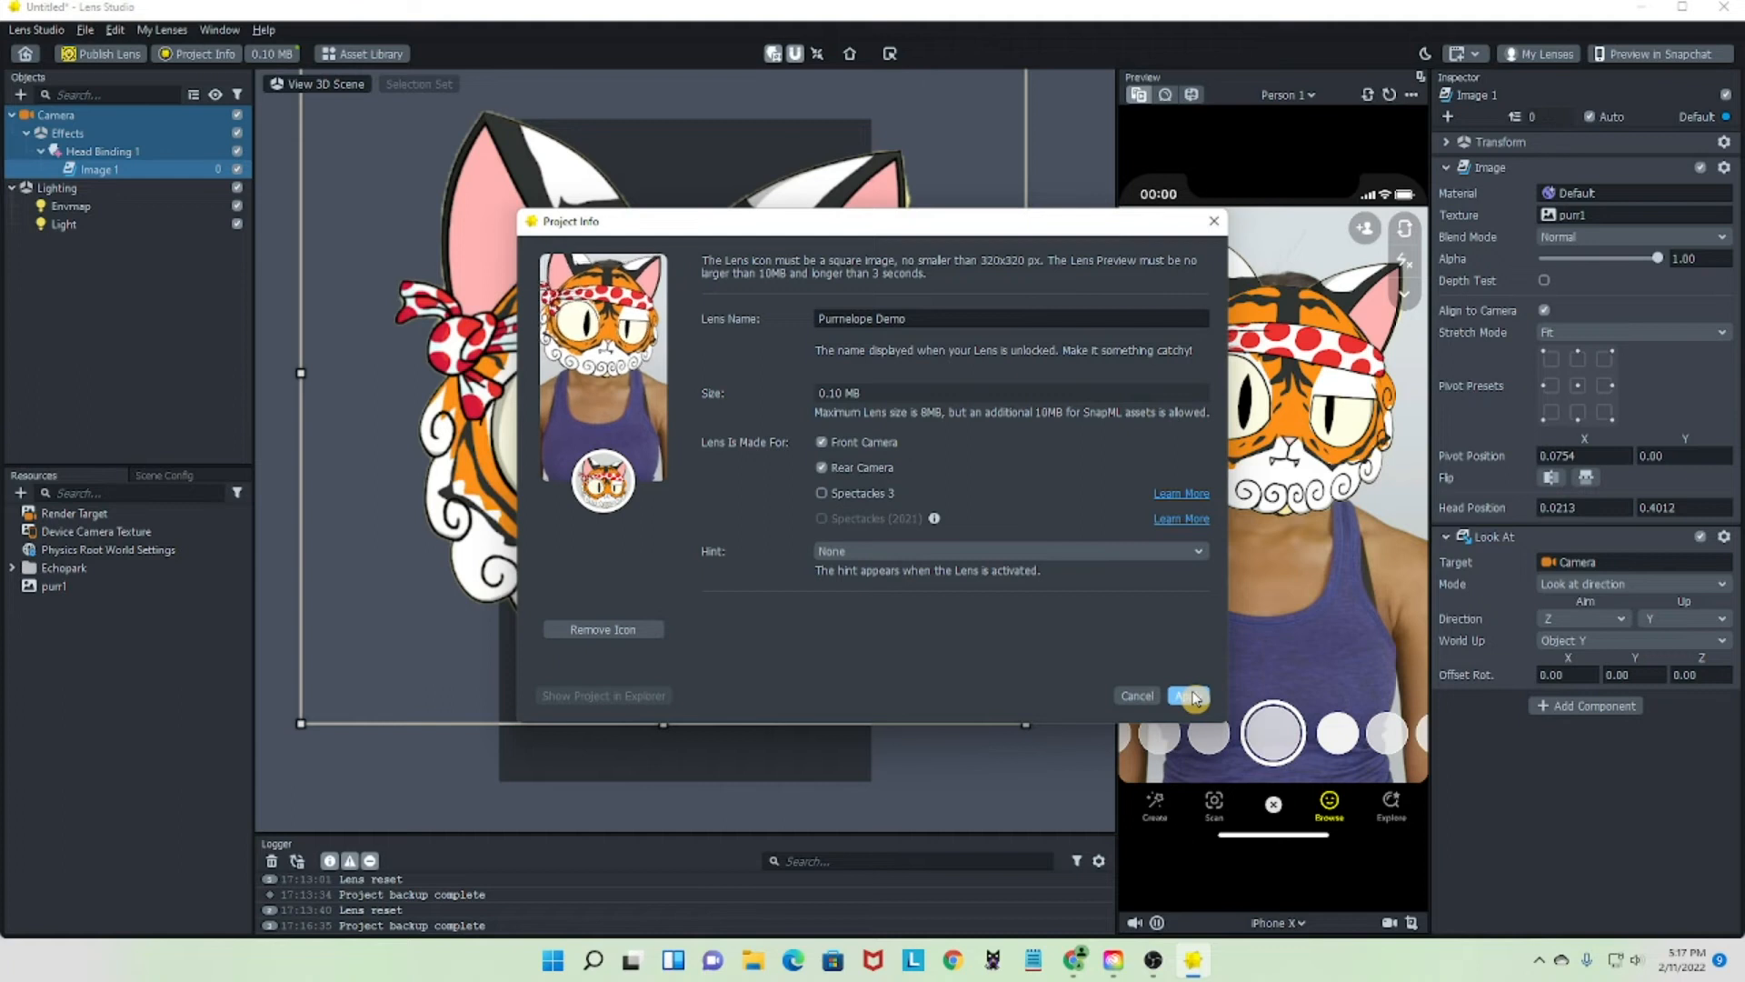
click(1190, 696)
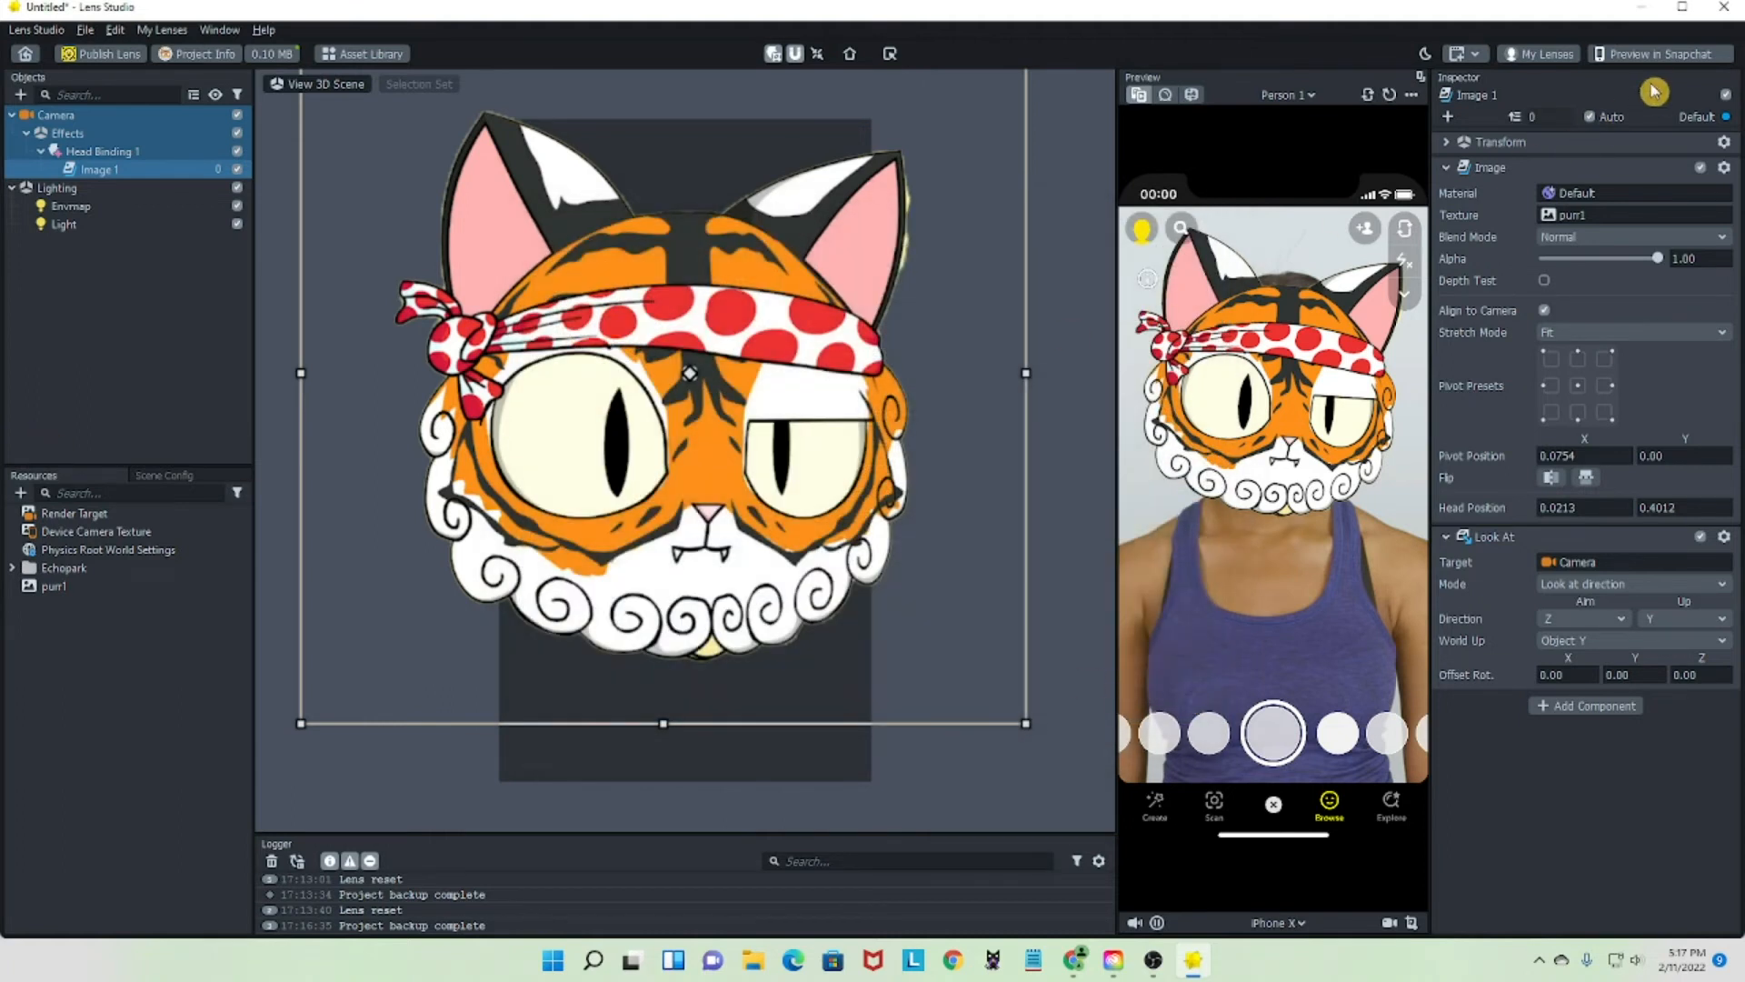
- Display the Snapcode for pairing a device, and start publishing the lens as a new Community Lens submission
click(1645, 59)
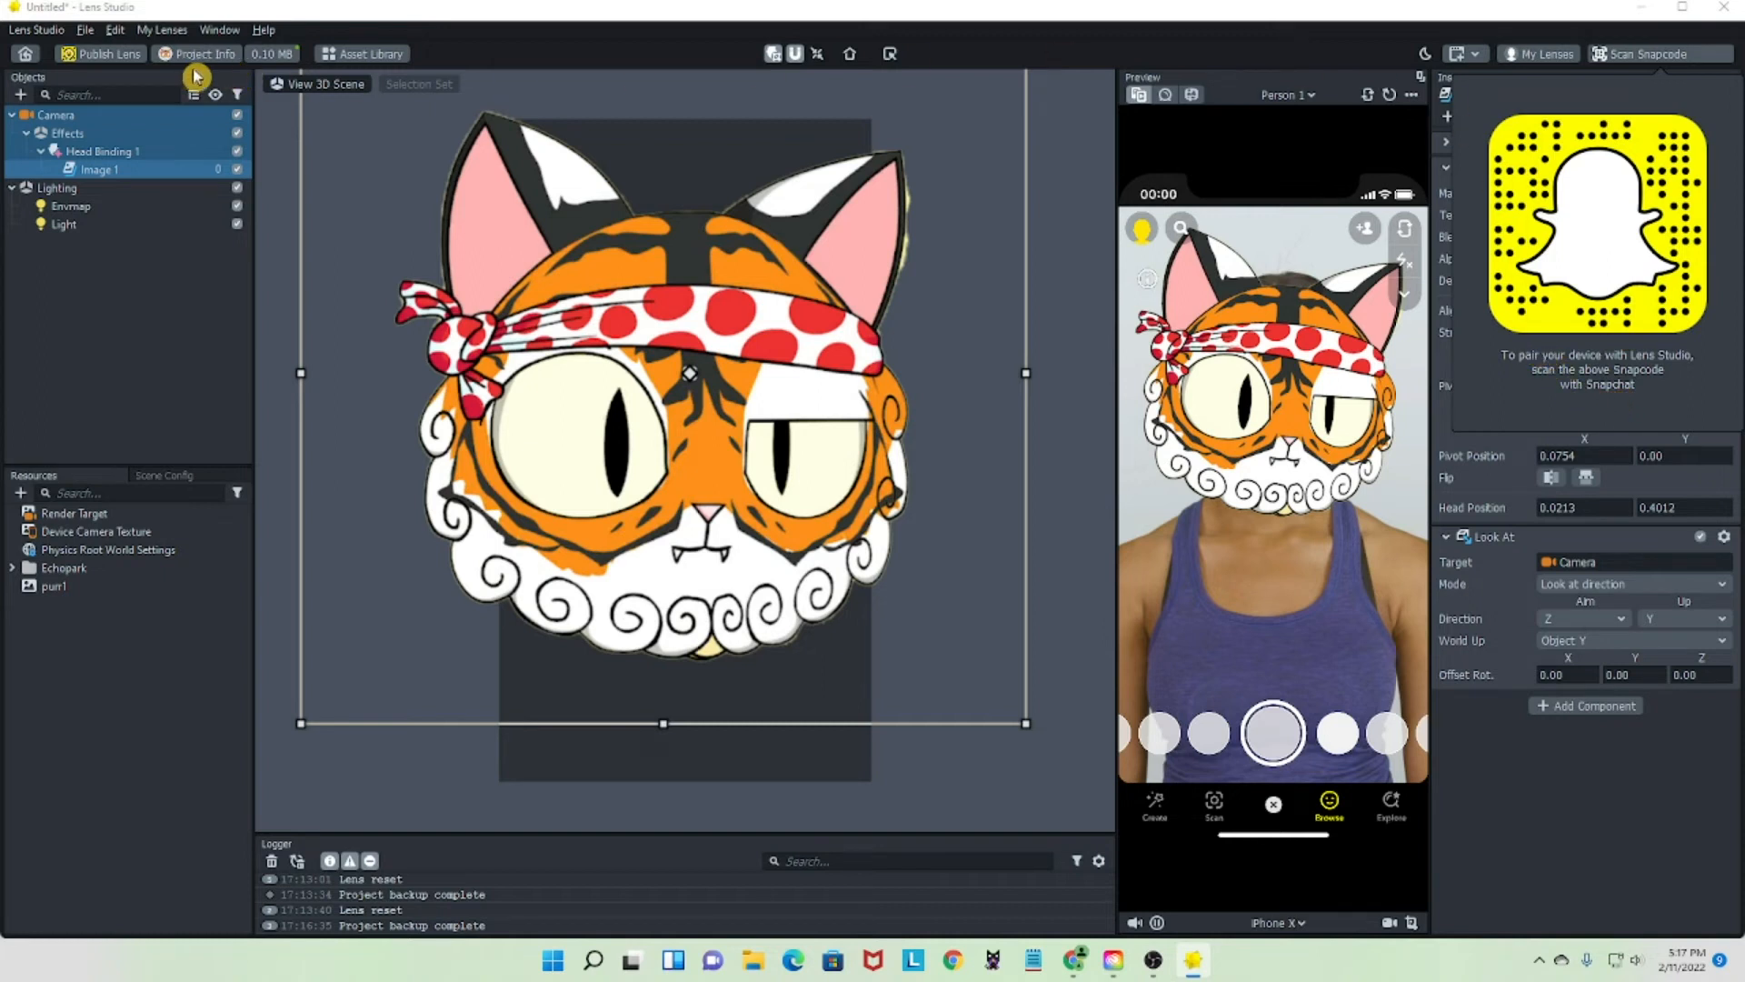
click(113, 56)
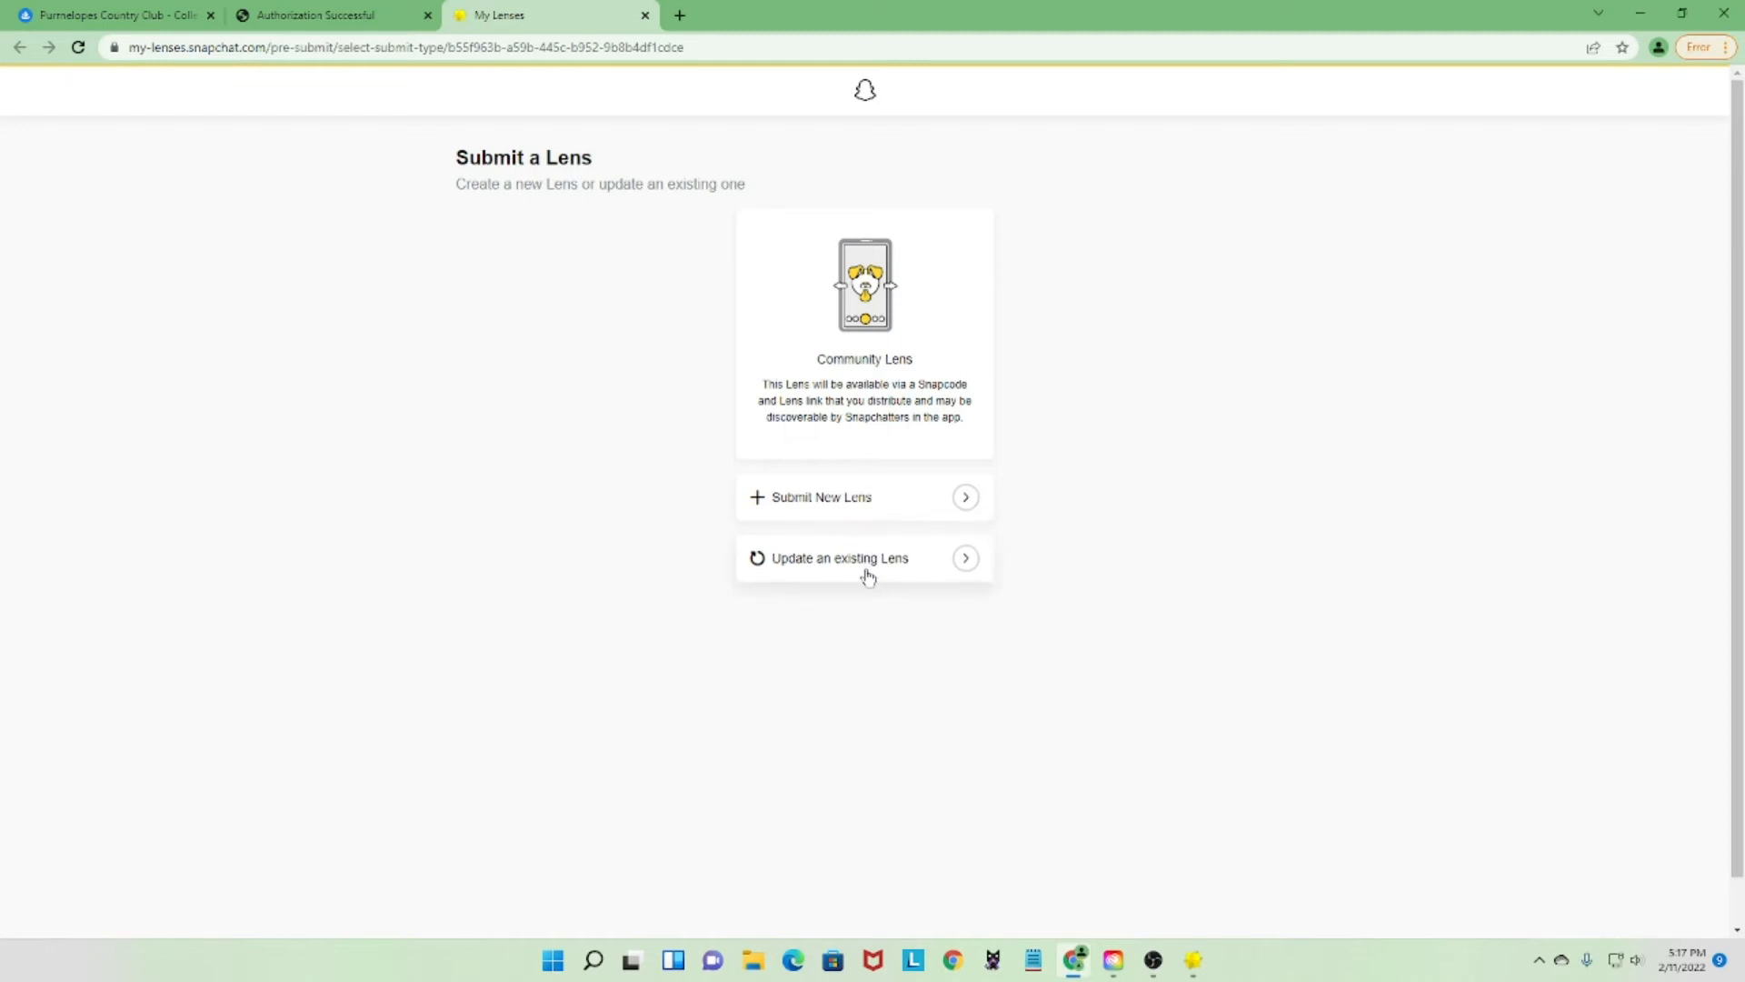
click(851, 498)
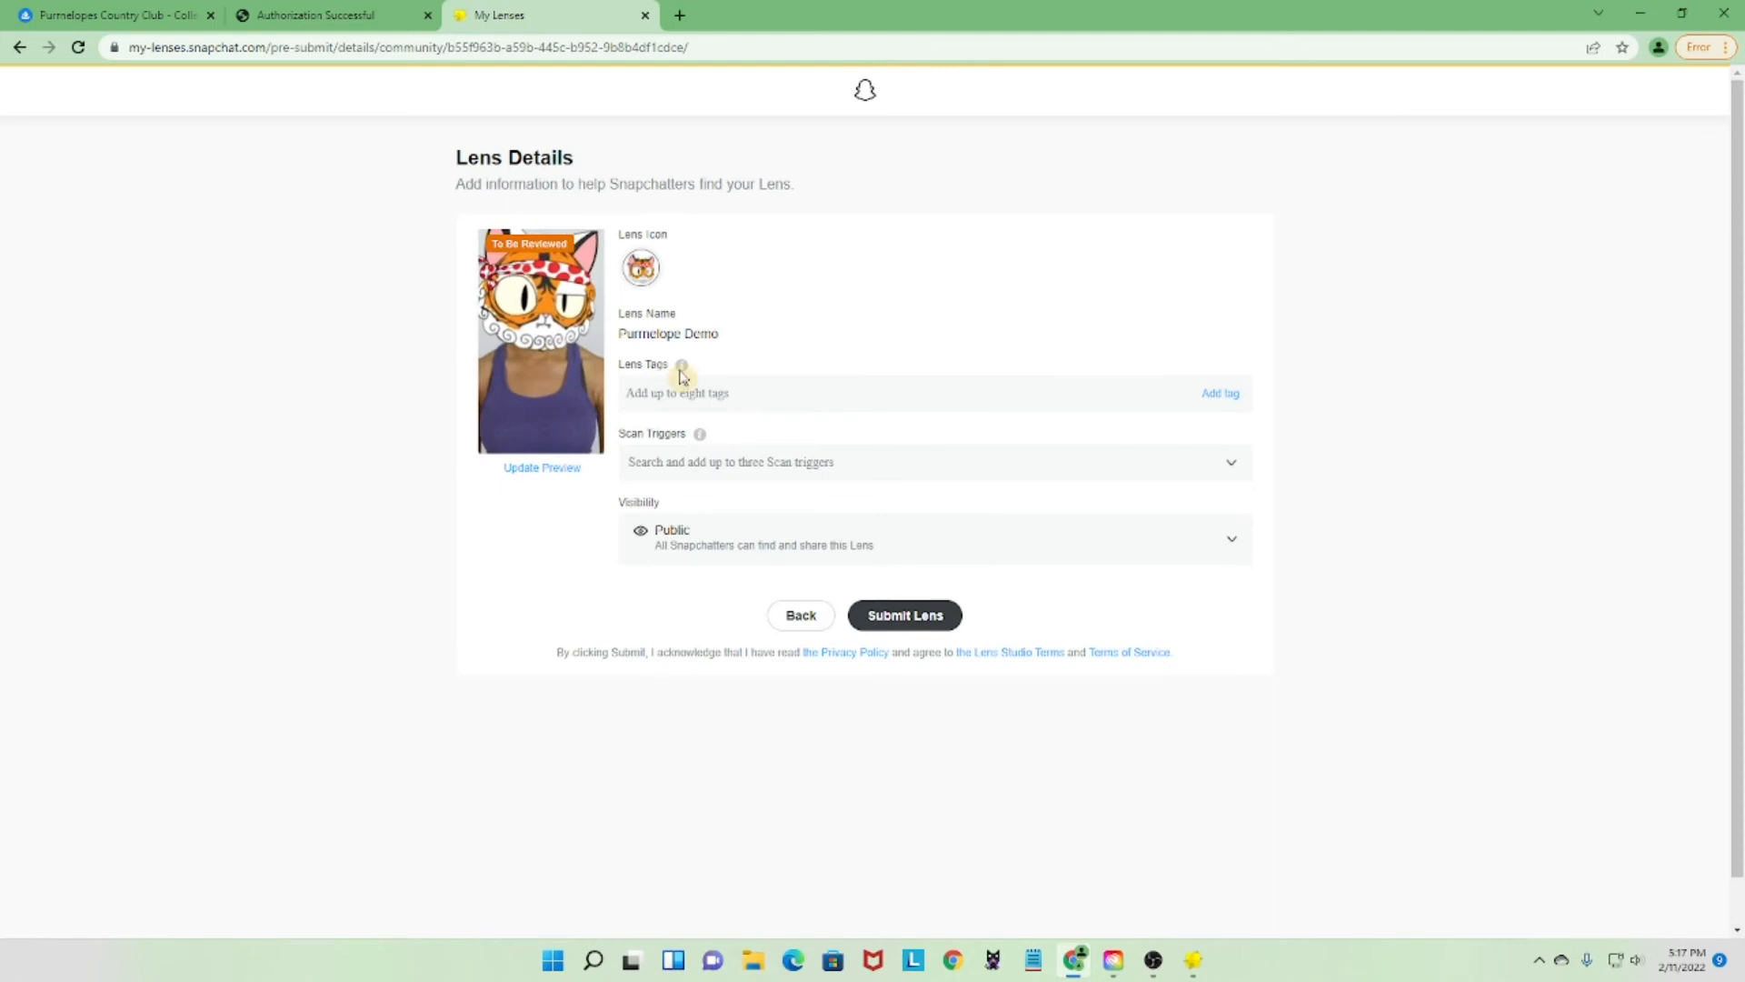
- Add Person as a scan trigger in the lens details
mouse_move(683, 369)
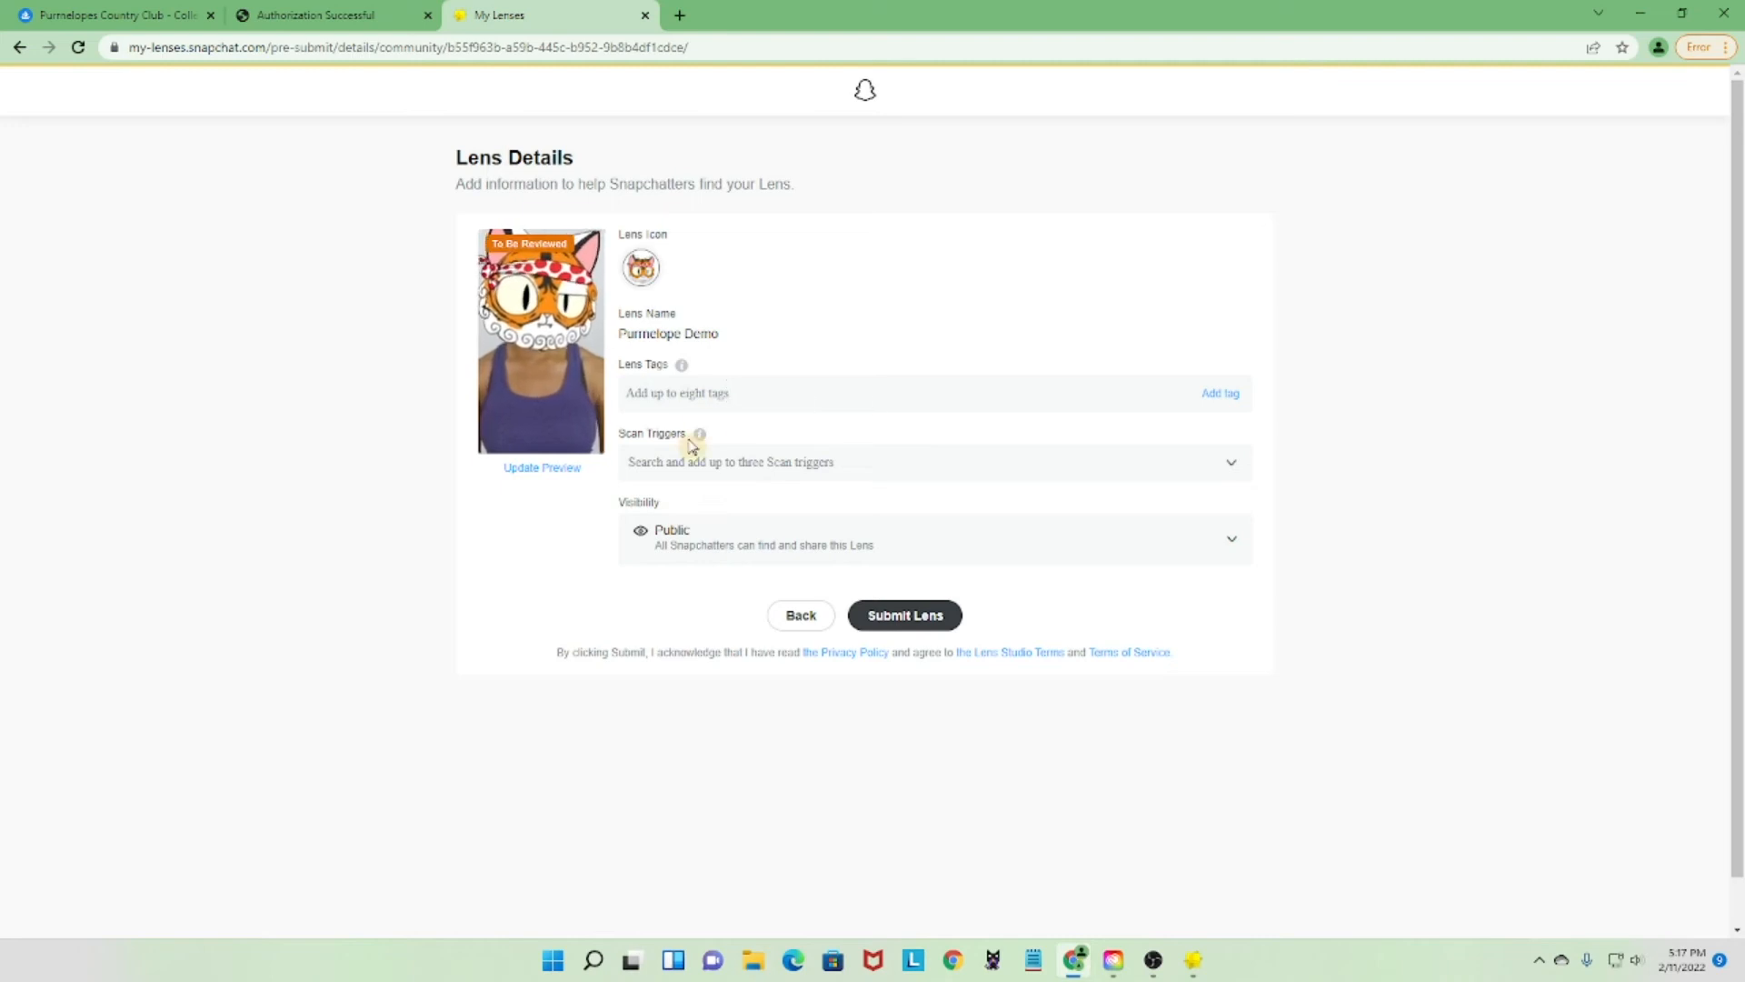
click(761, 463)
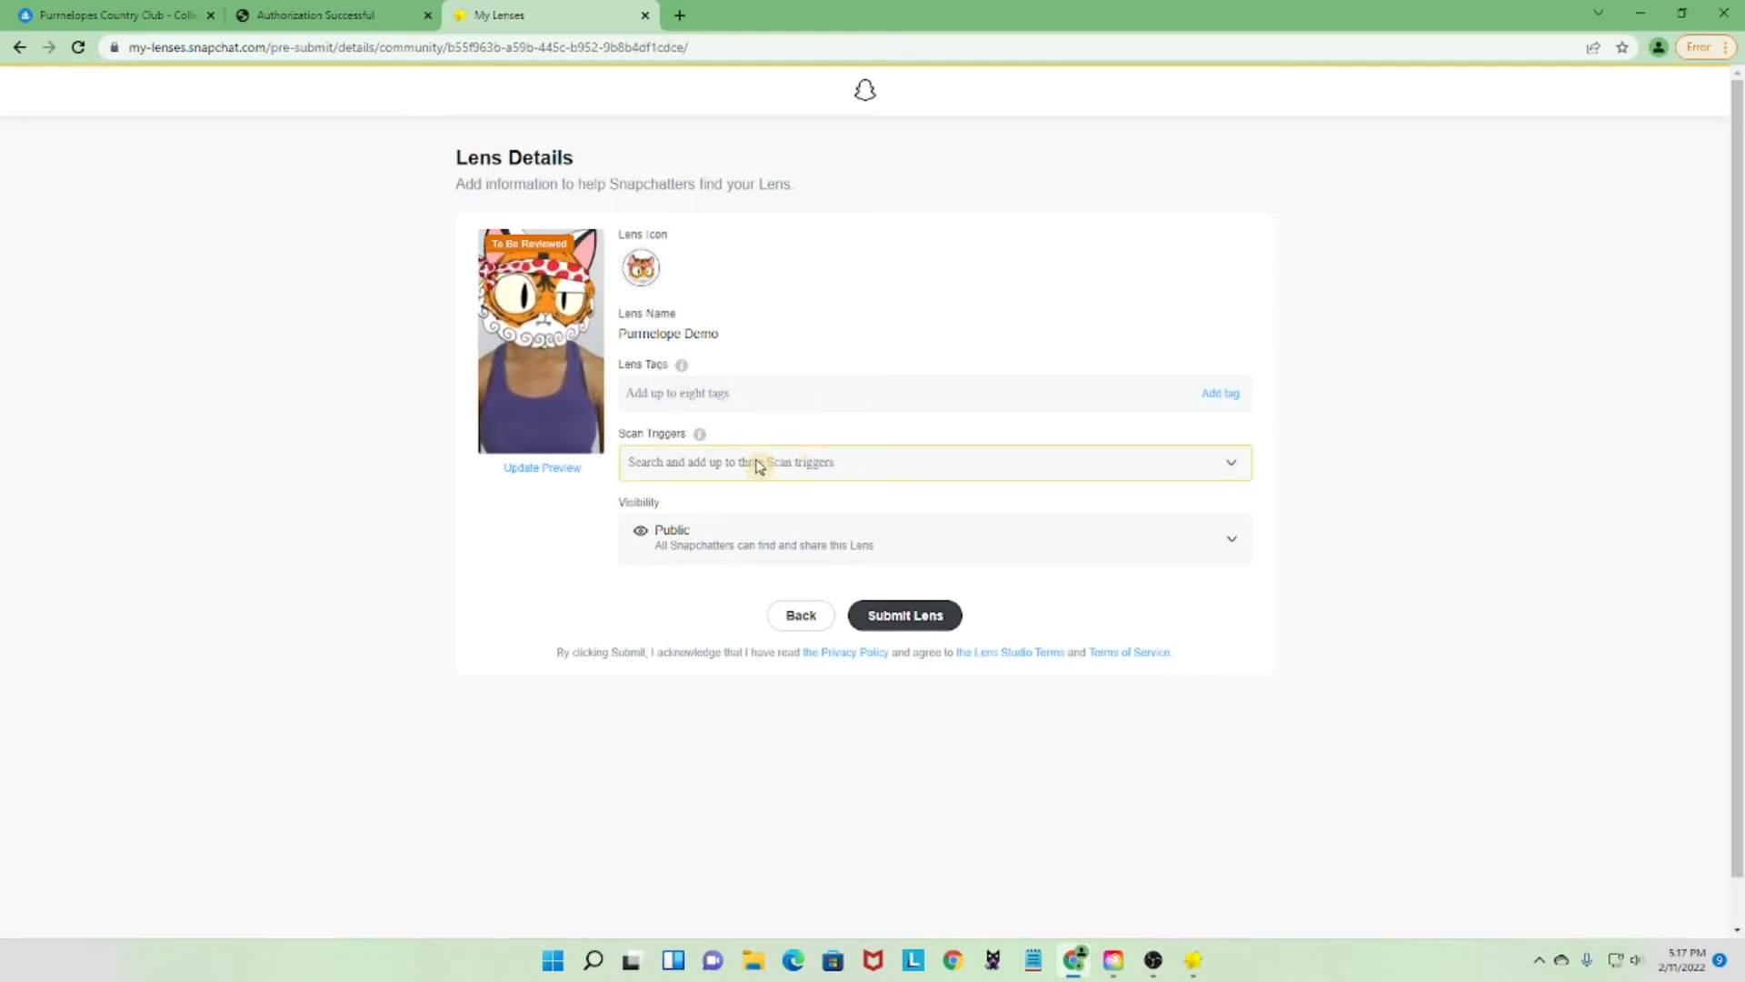
click(763, 424)
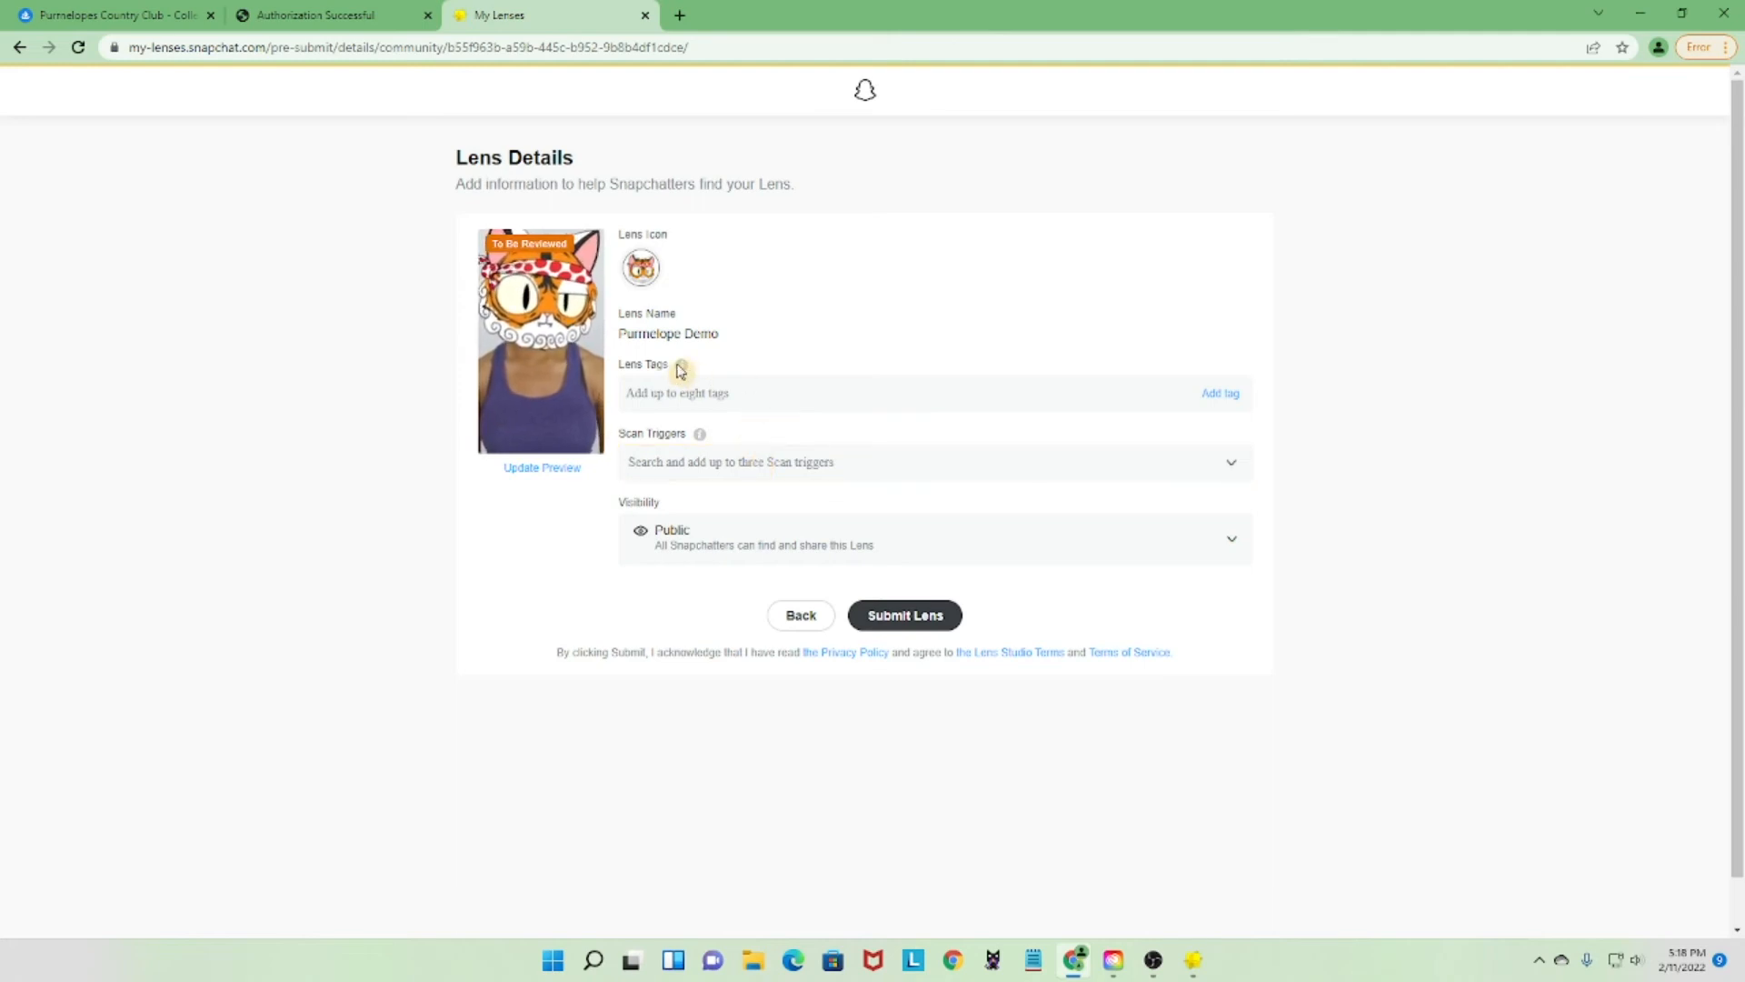
click(697, 458)
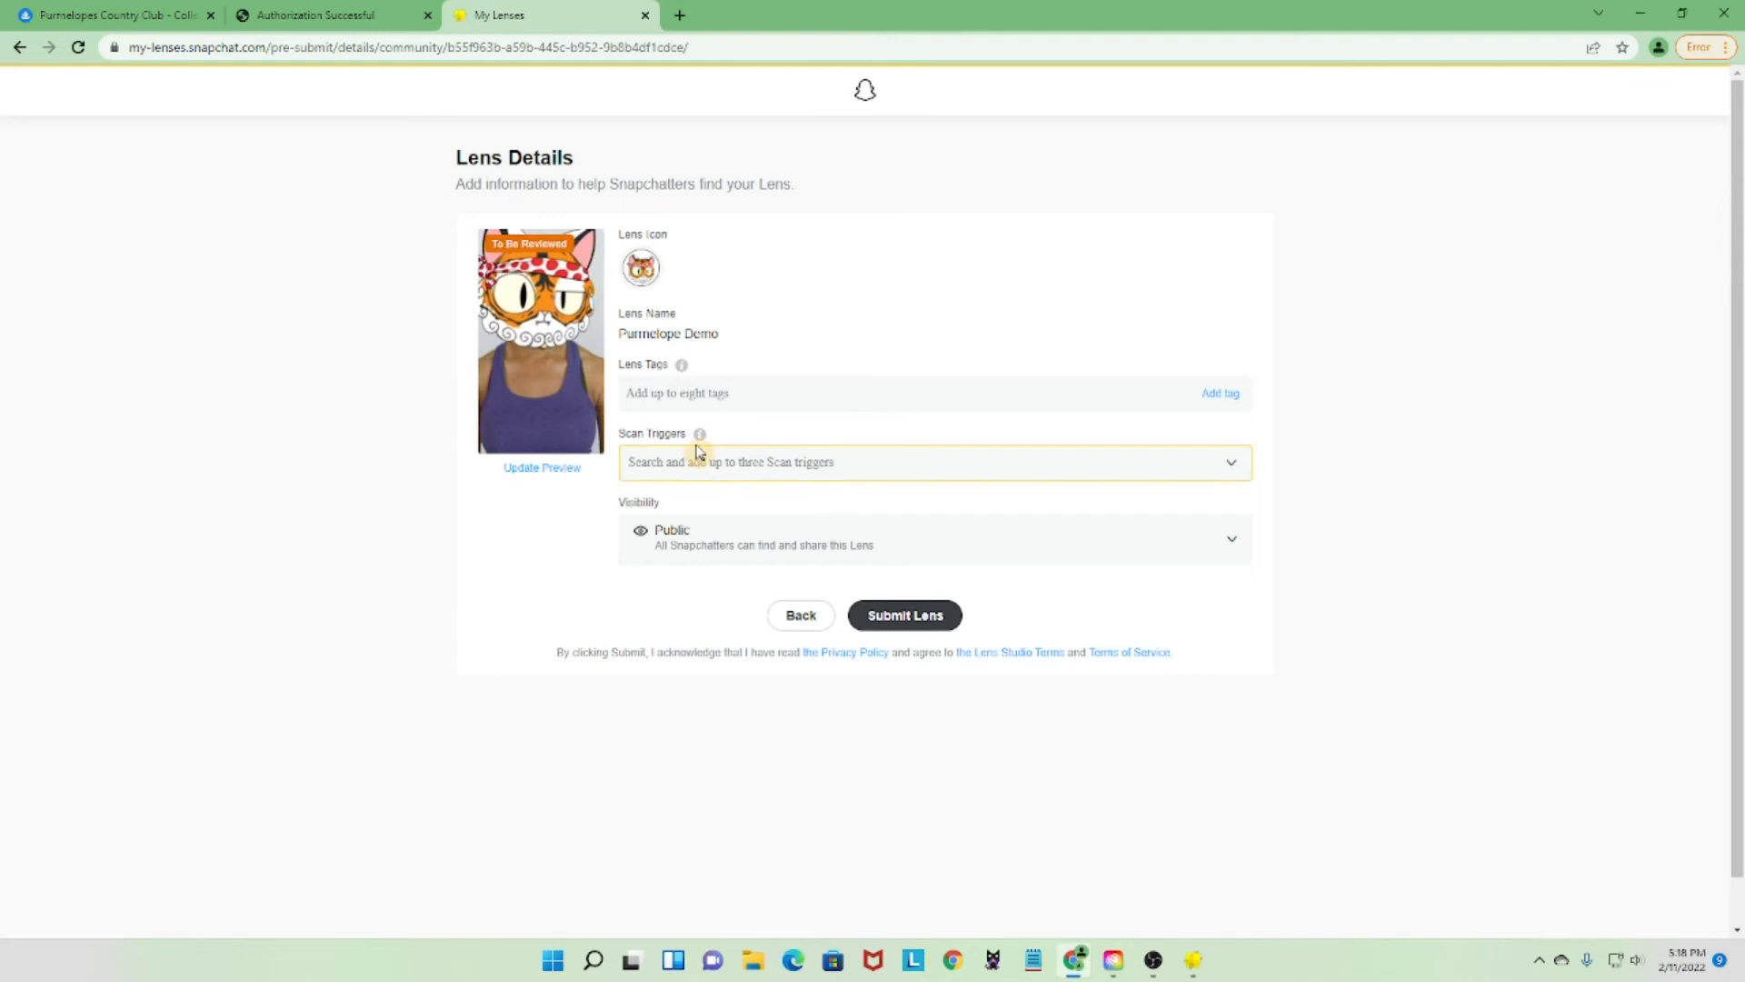
click(709, 465)
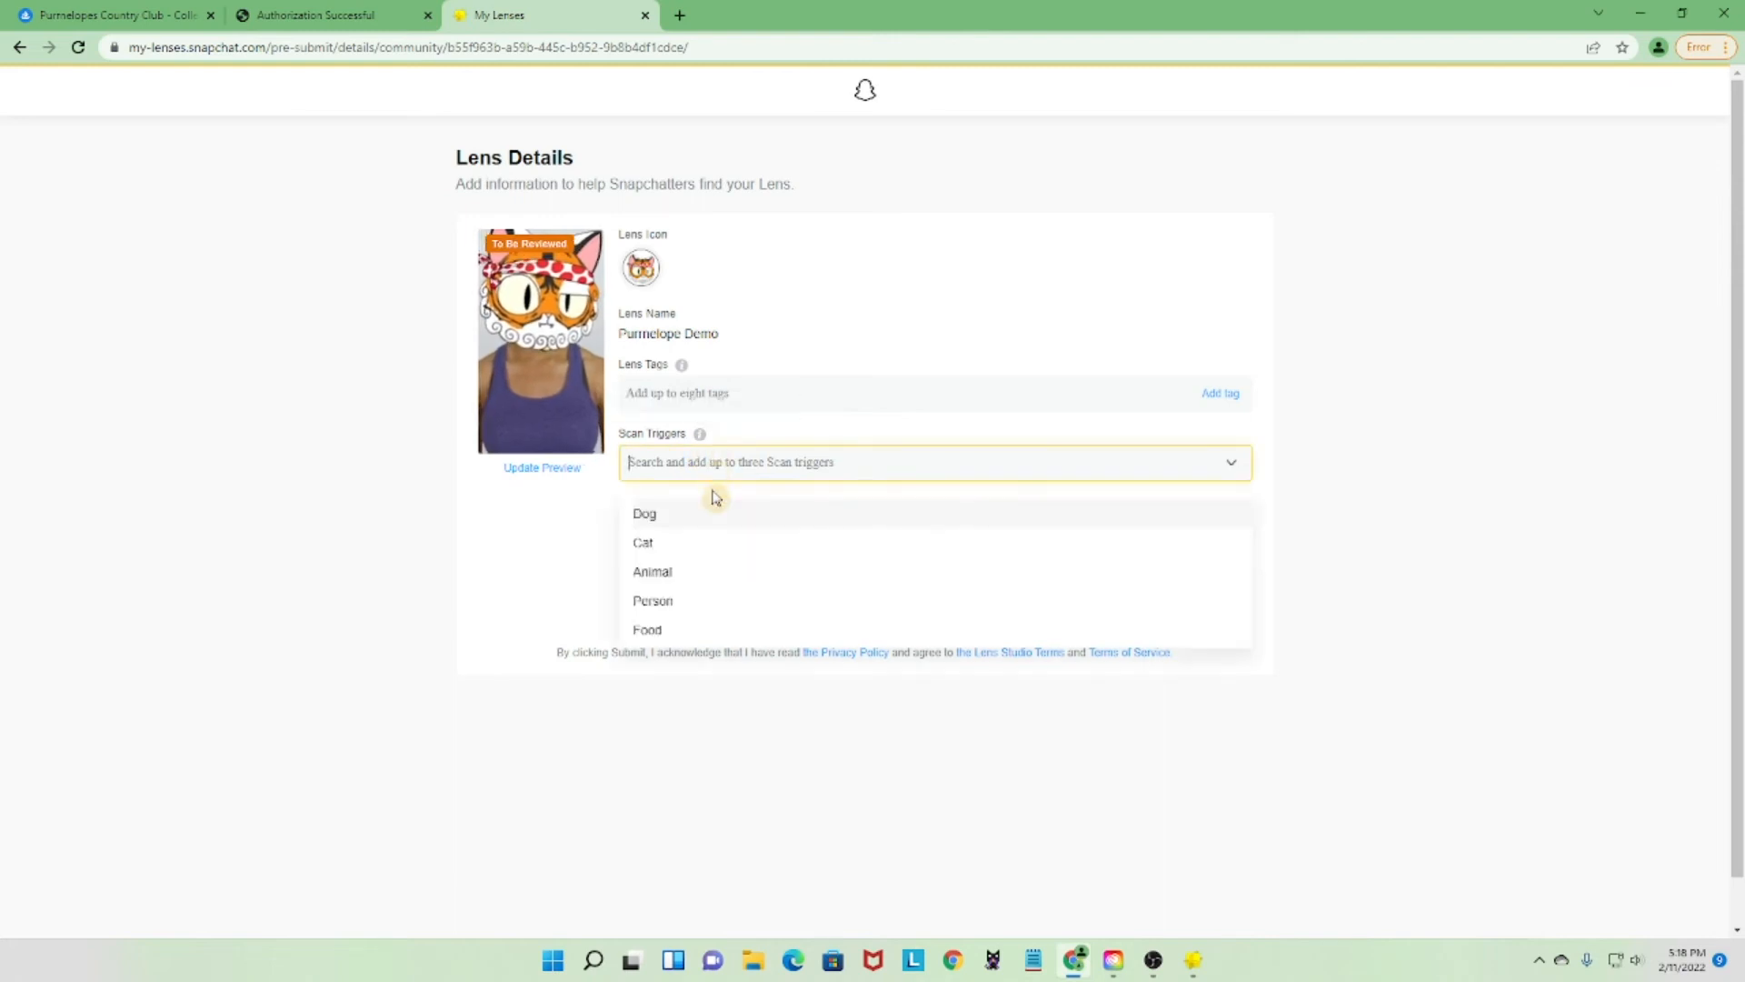
click(709, 600)
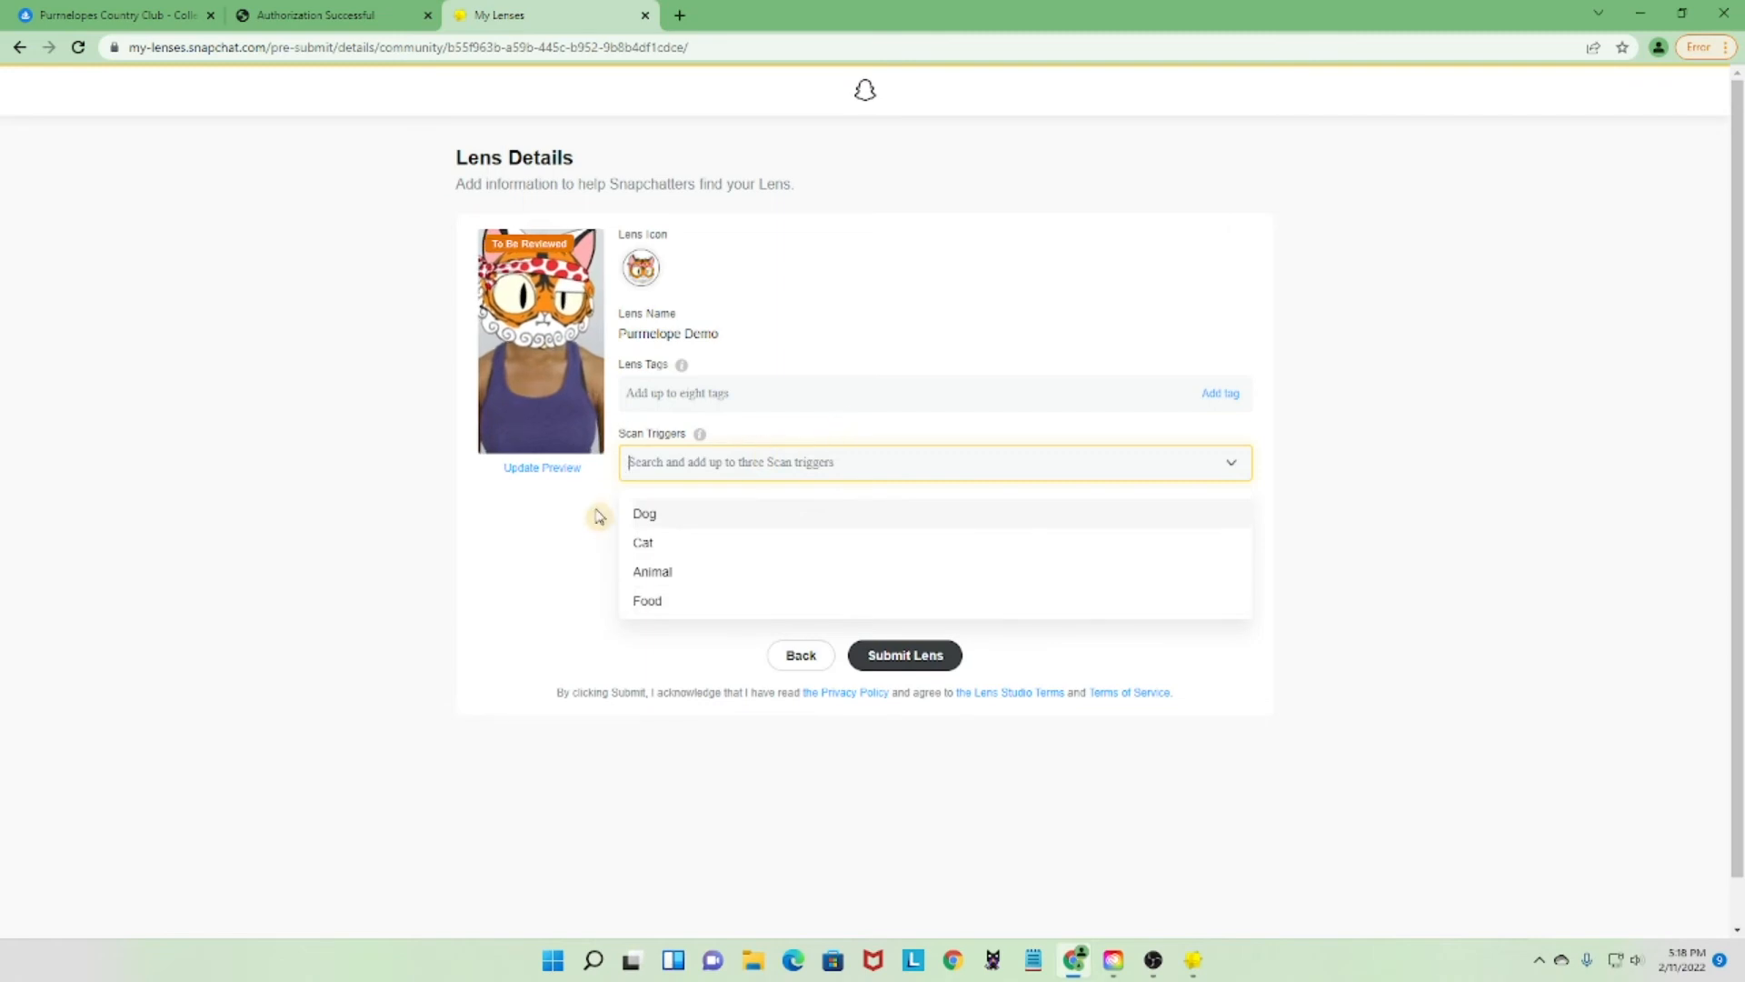
click(817, 433)
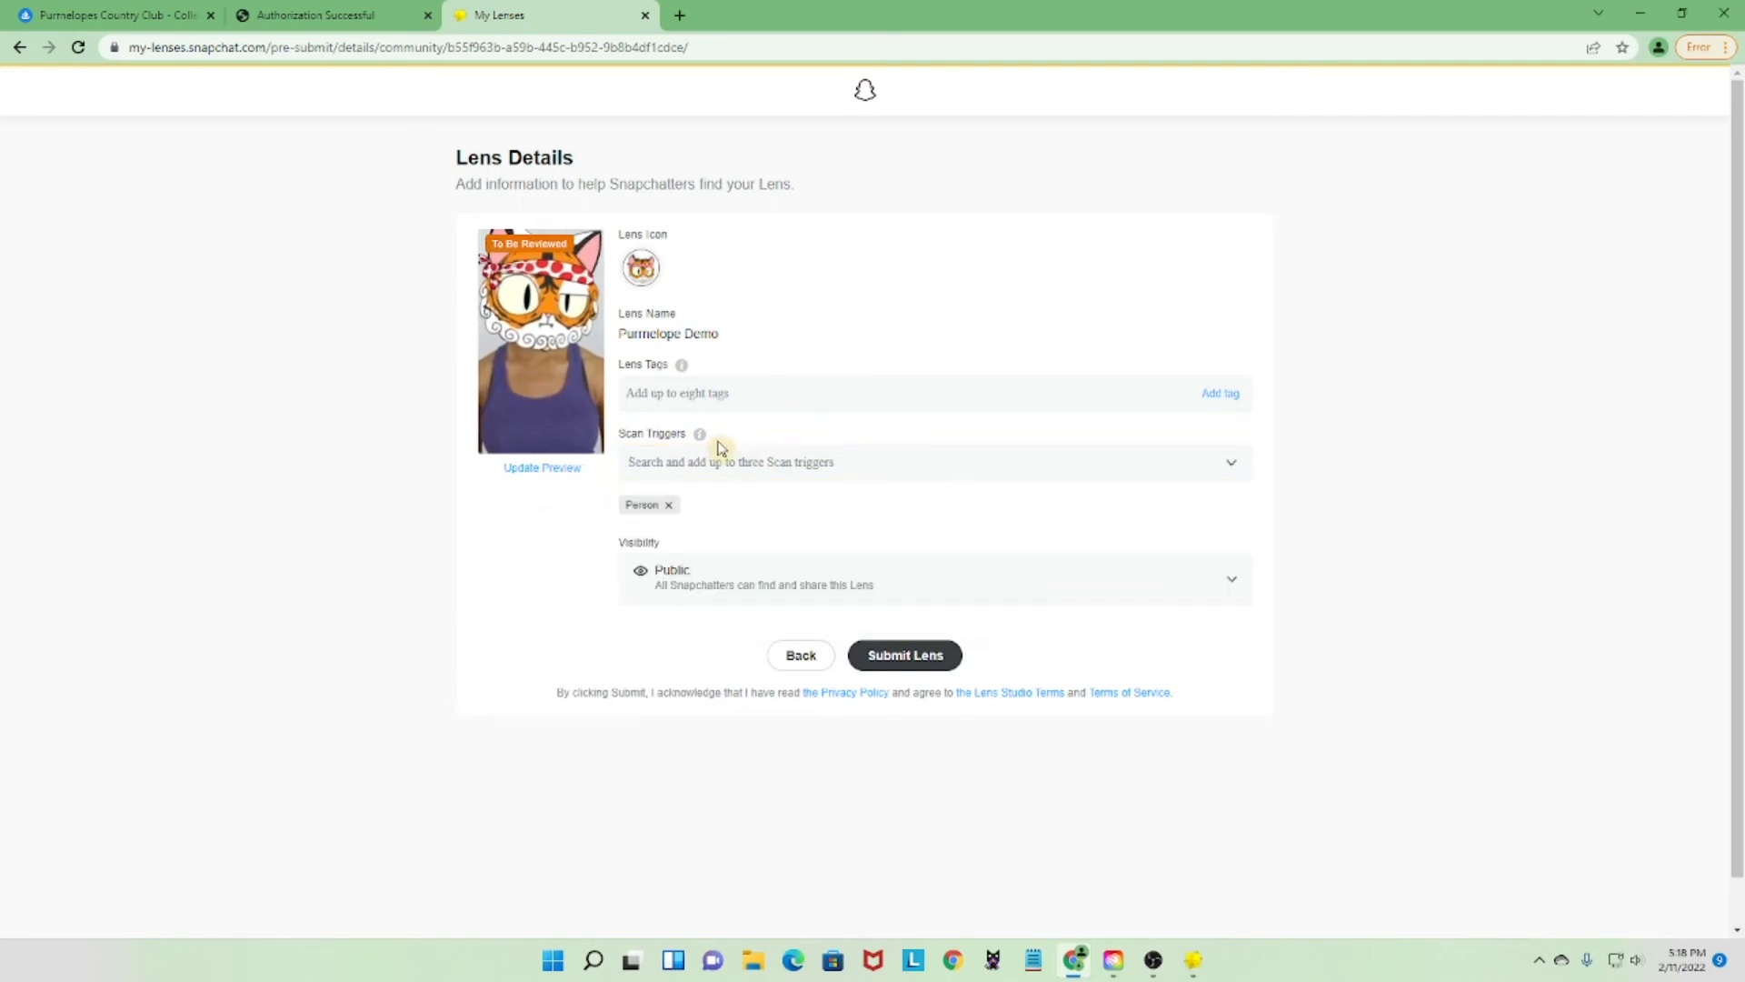
- Review the visibility options, keep the lens Public, and submit it for review
click(877, 549)
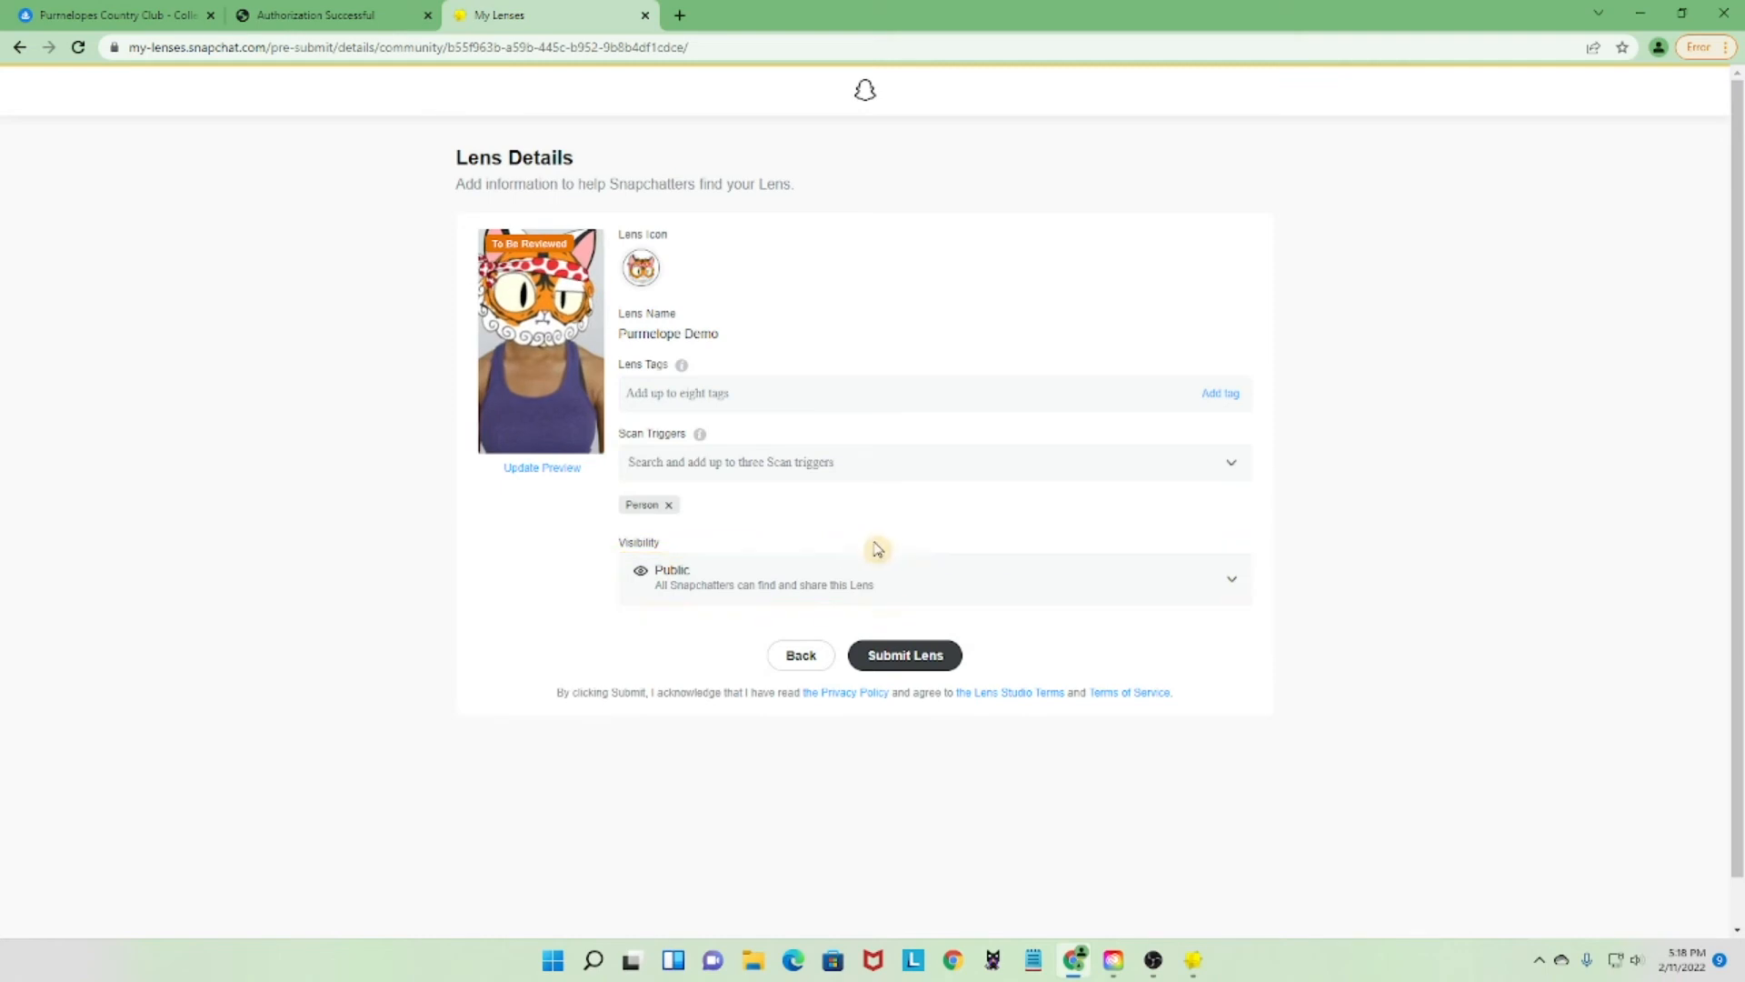
click(699, 587)
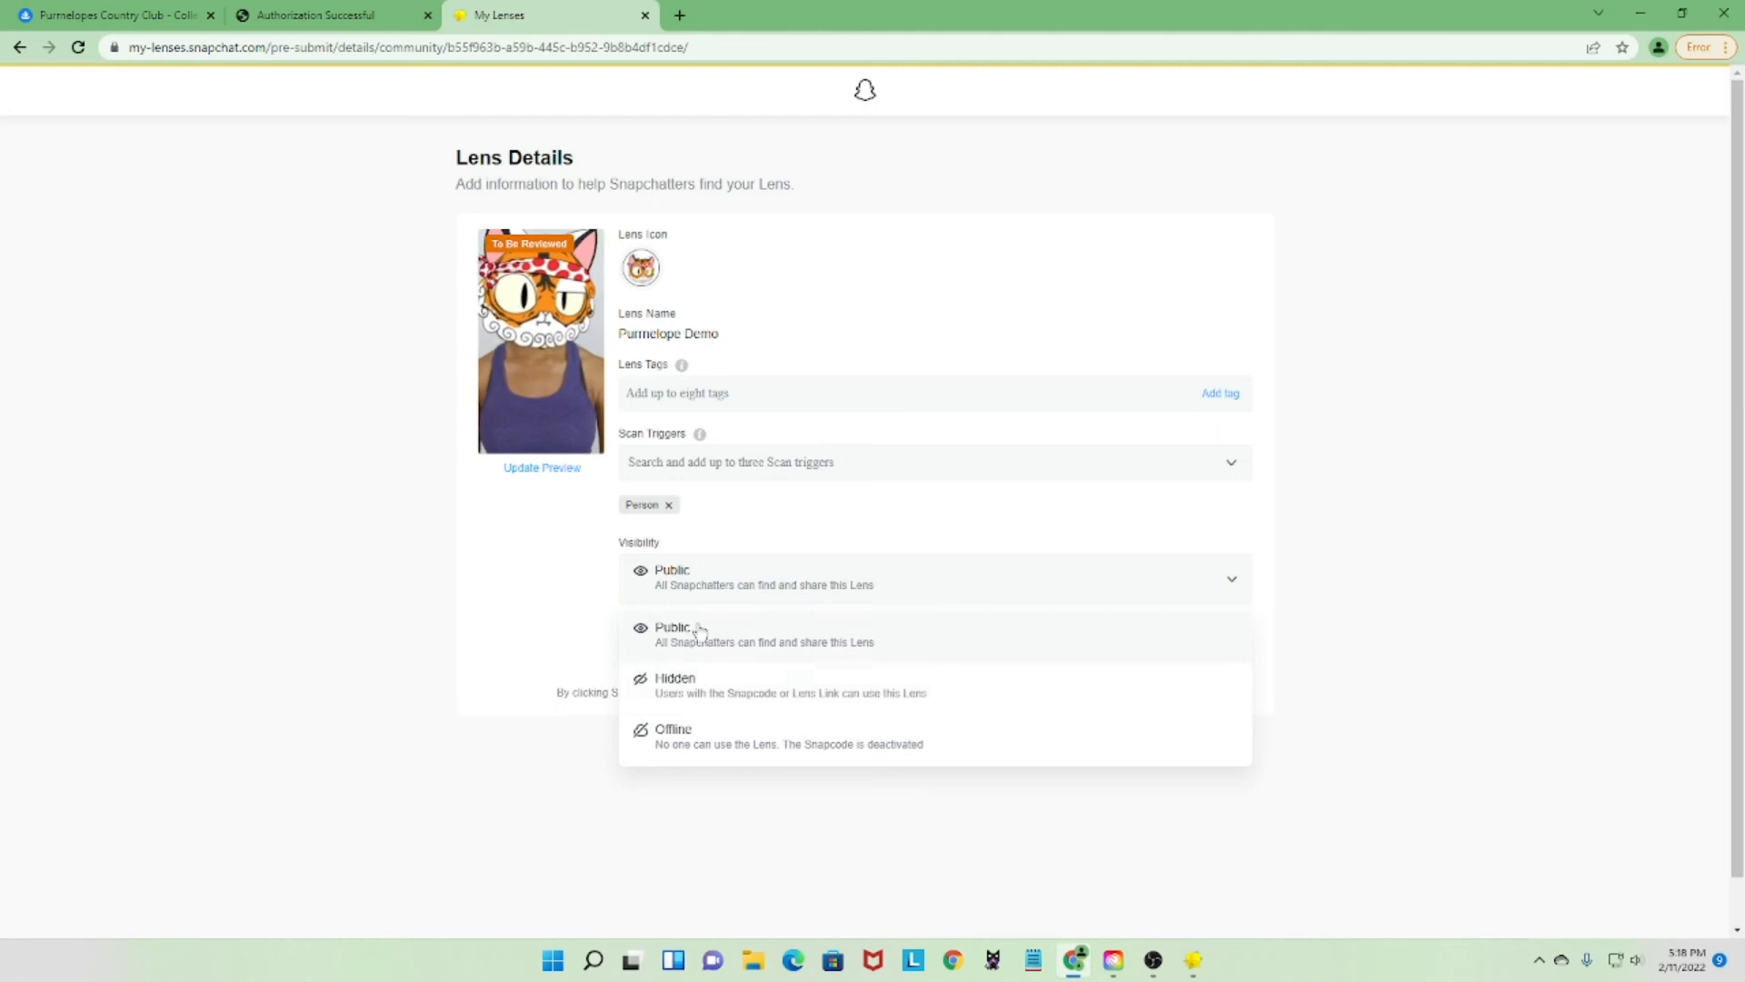
click(575, 605)
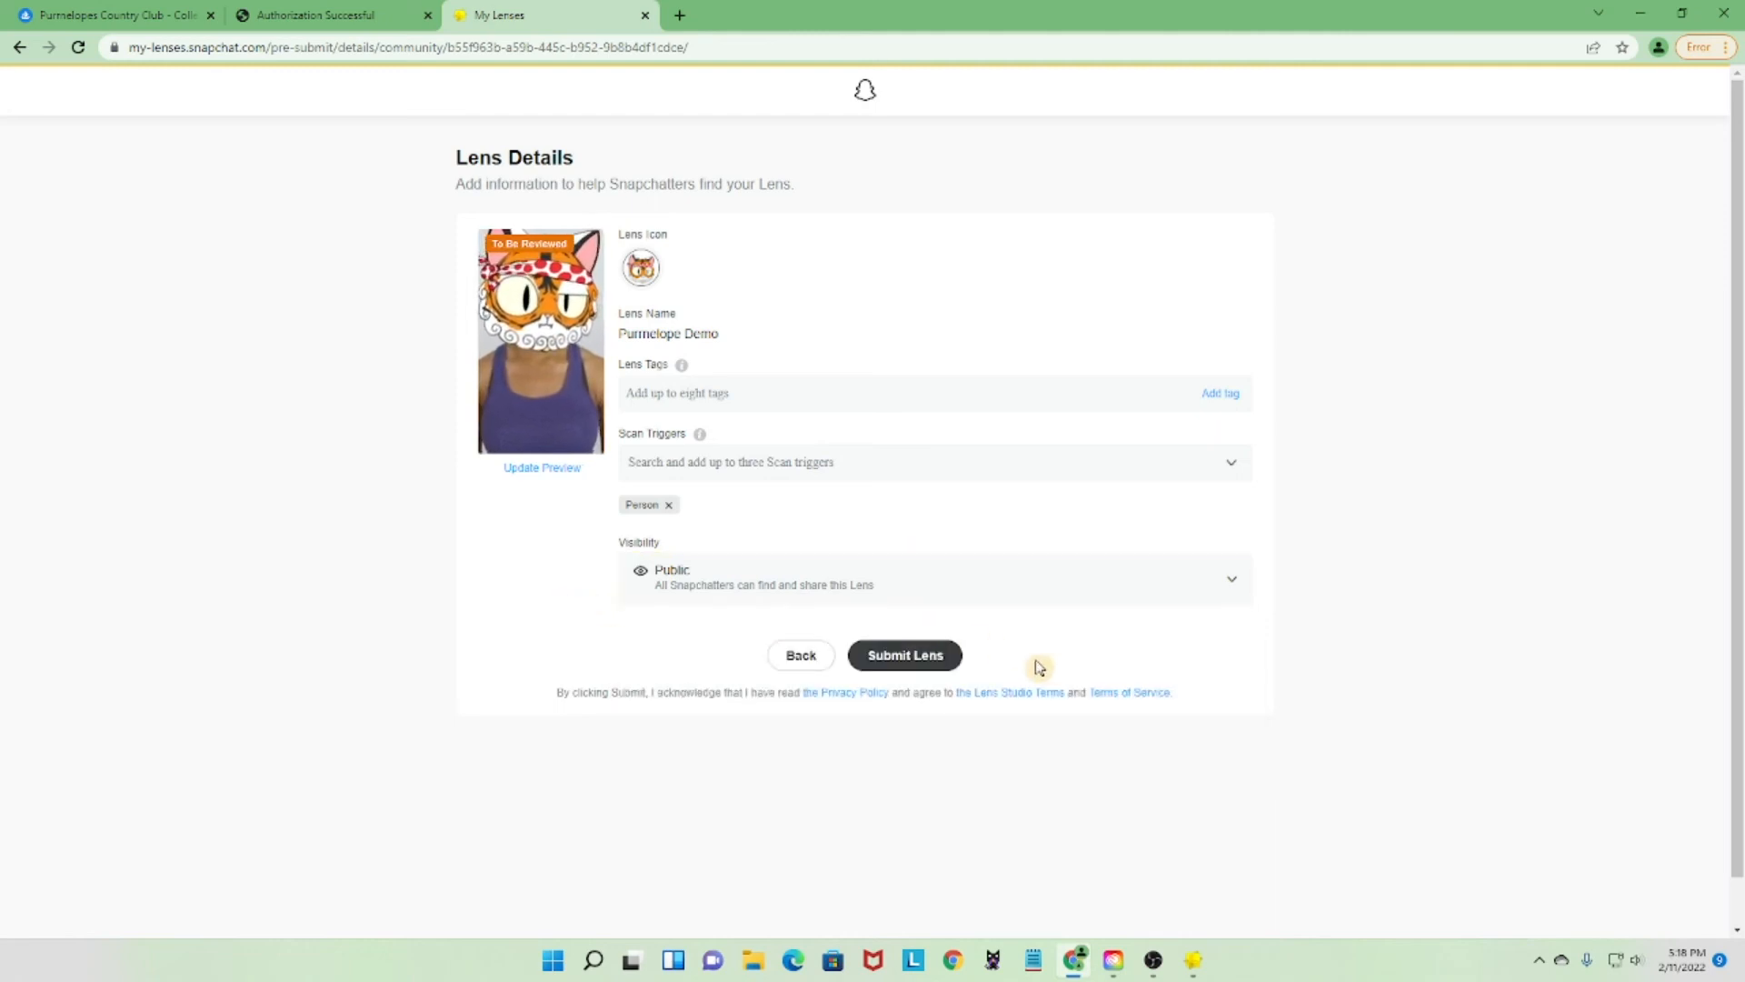
click(903, 658)
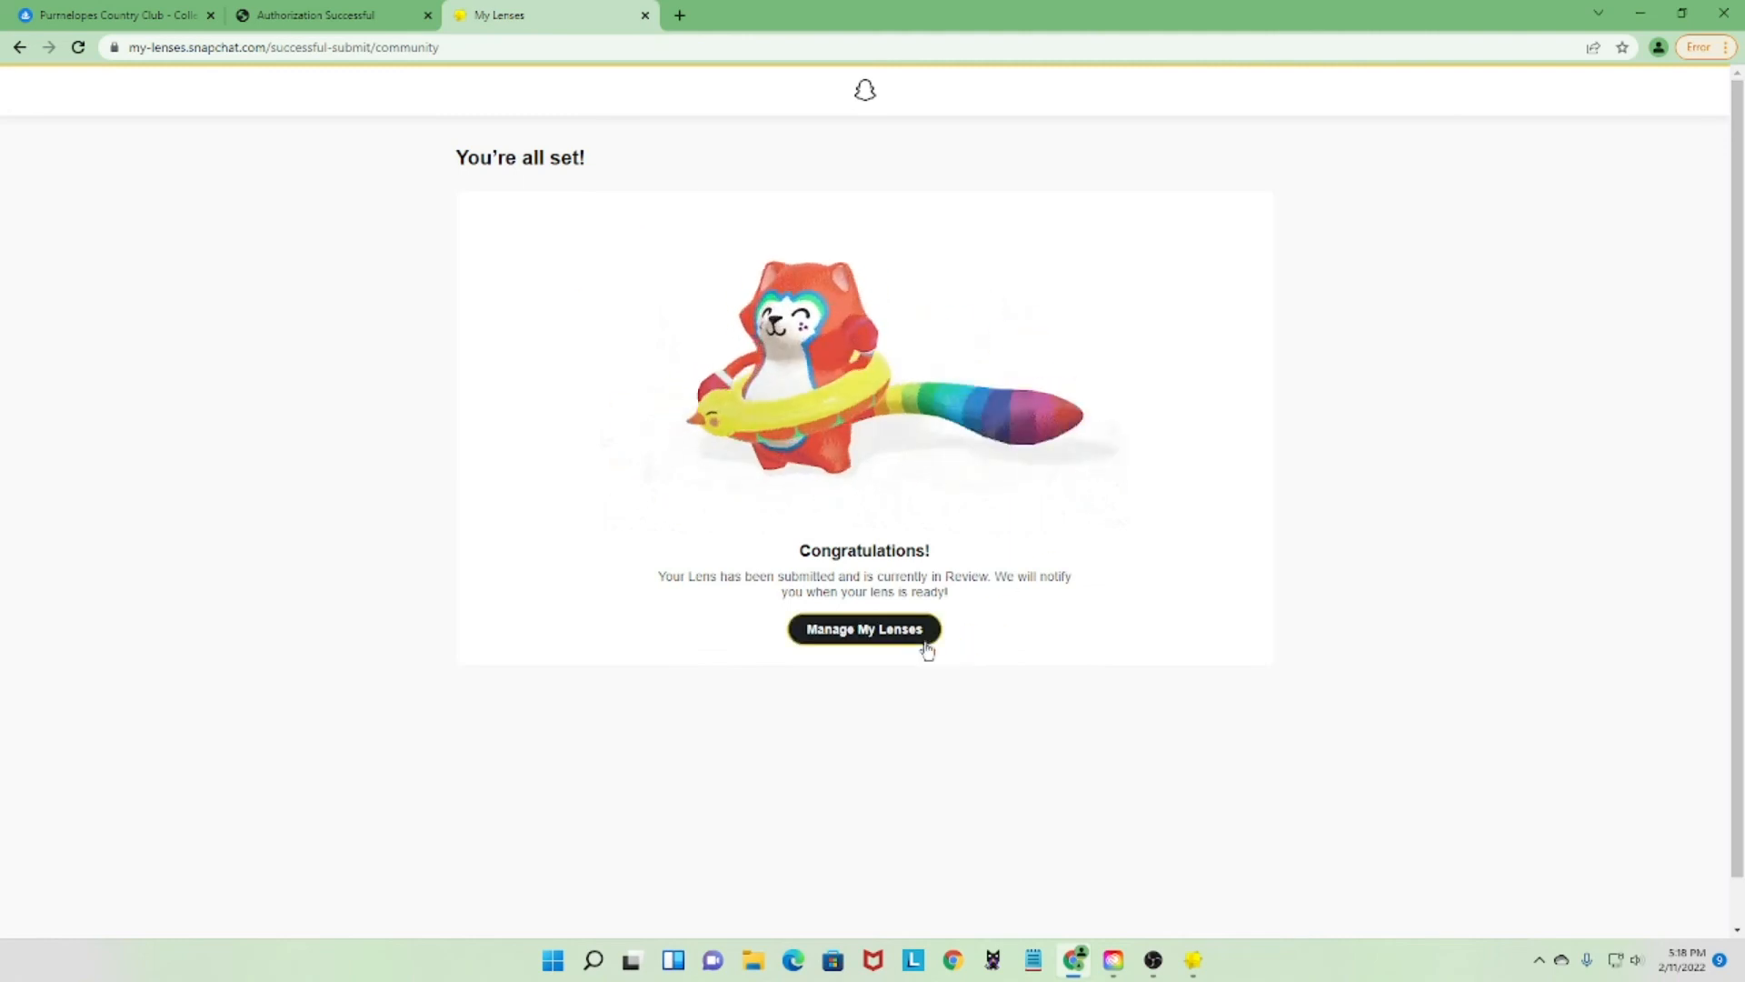
- Check the Purrnelope Demo lens's status in the list of all lenses and on its details page
click(869, 630)
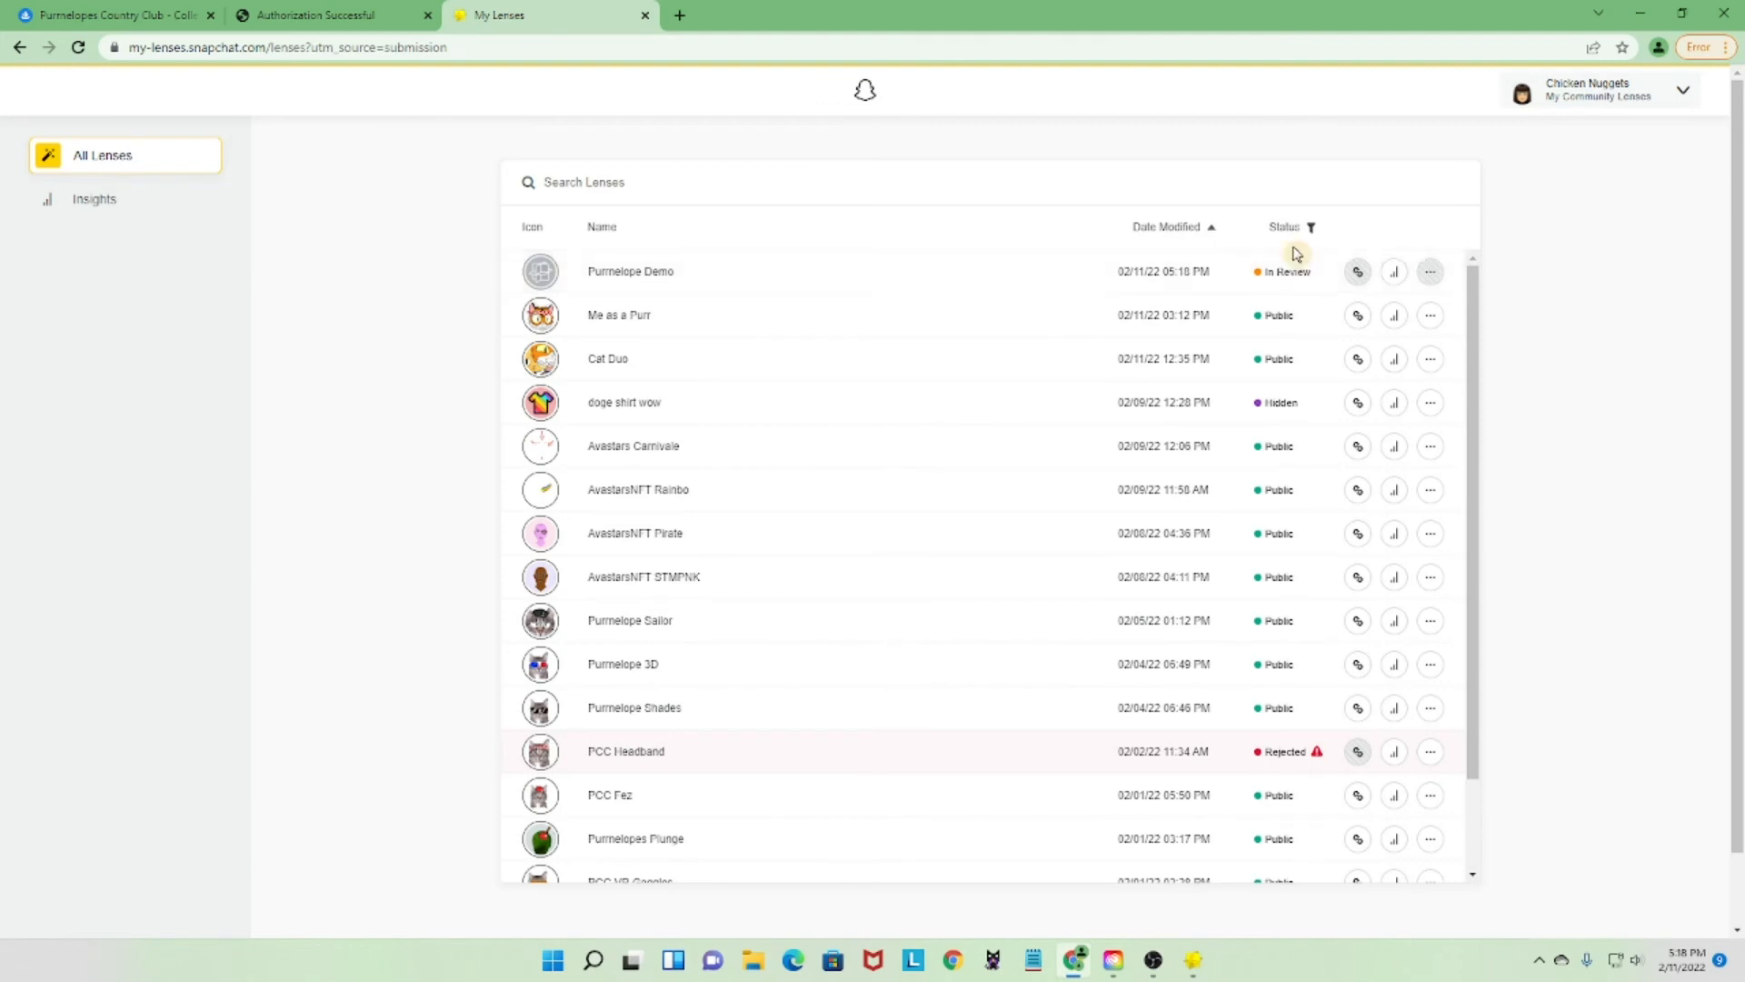
click(685, 277)
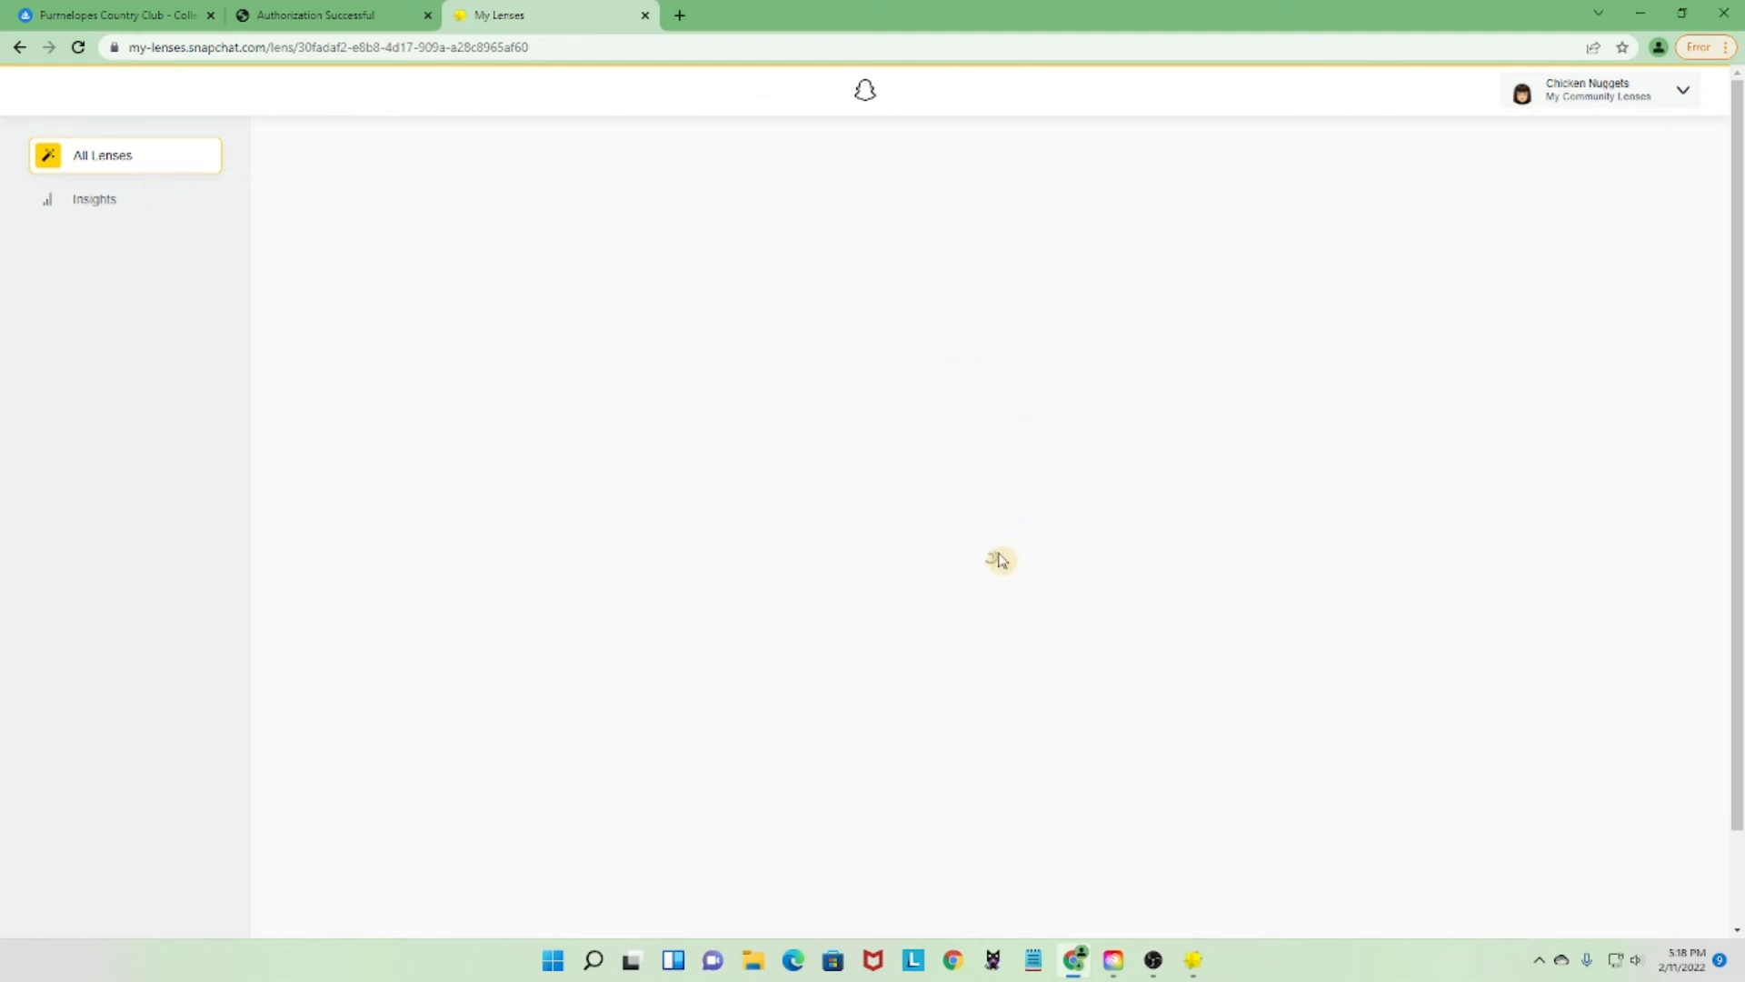
click(125, 169)
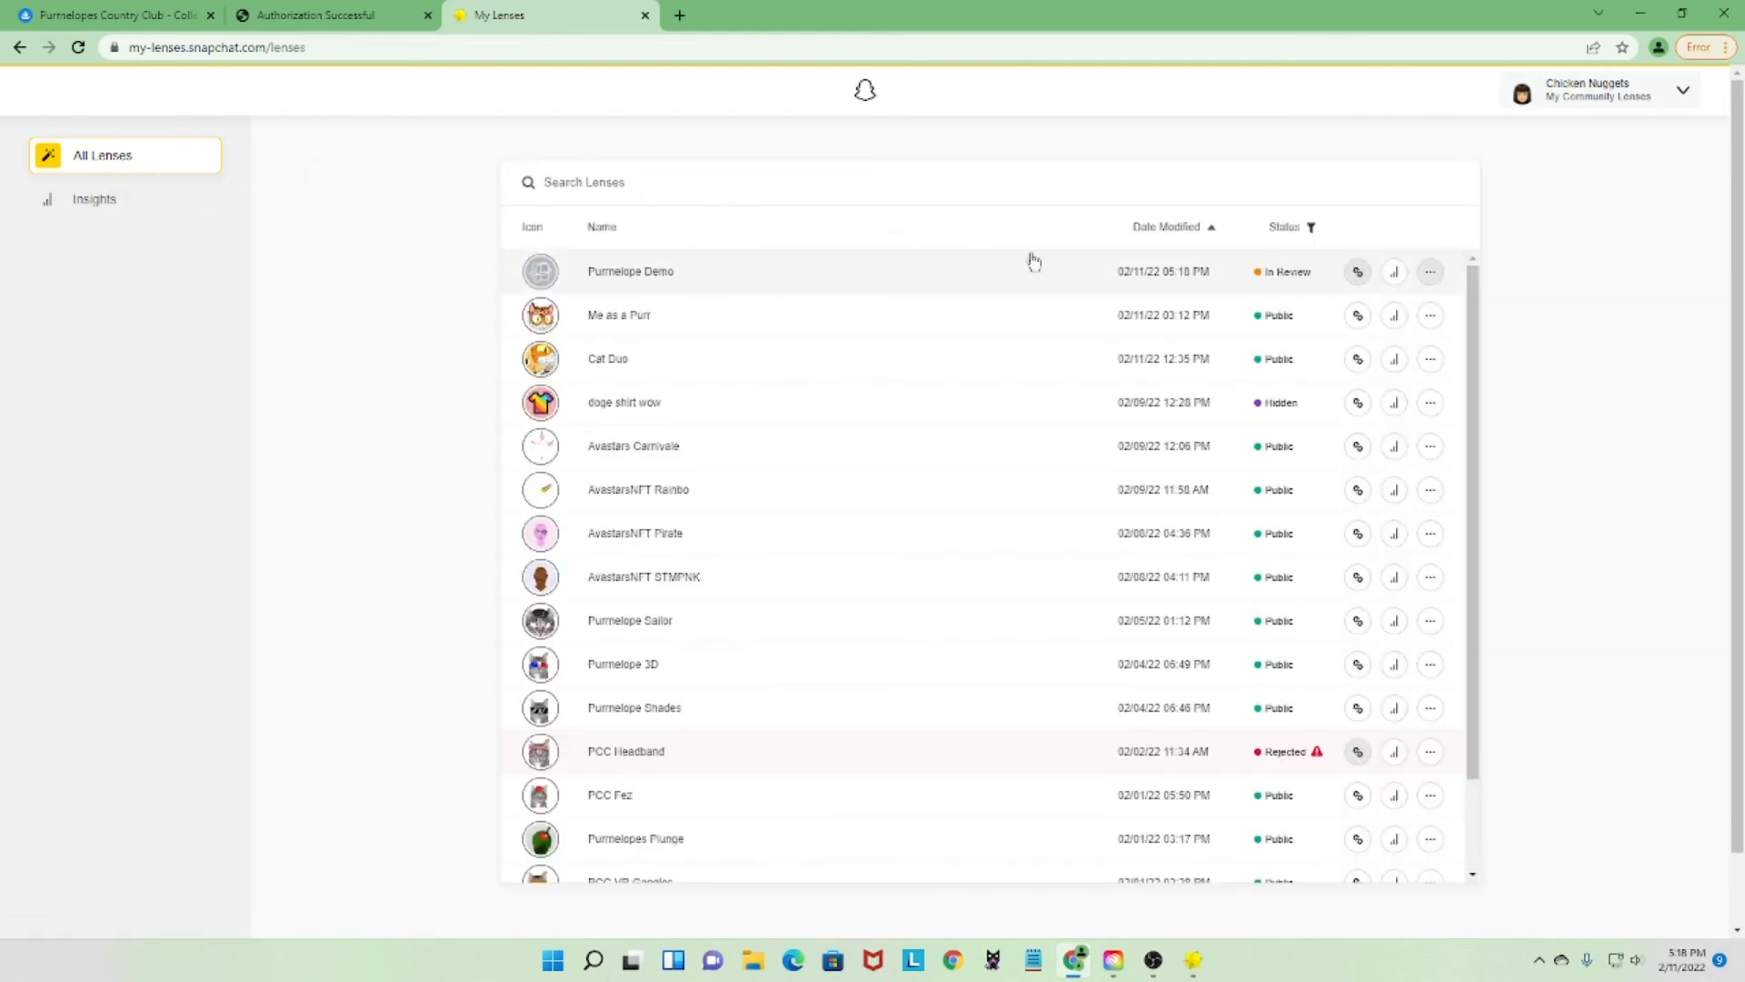
click(1041, 266)
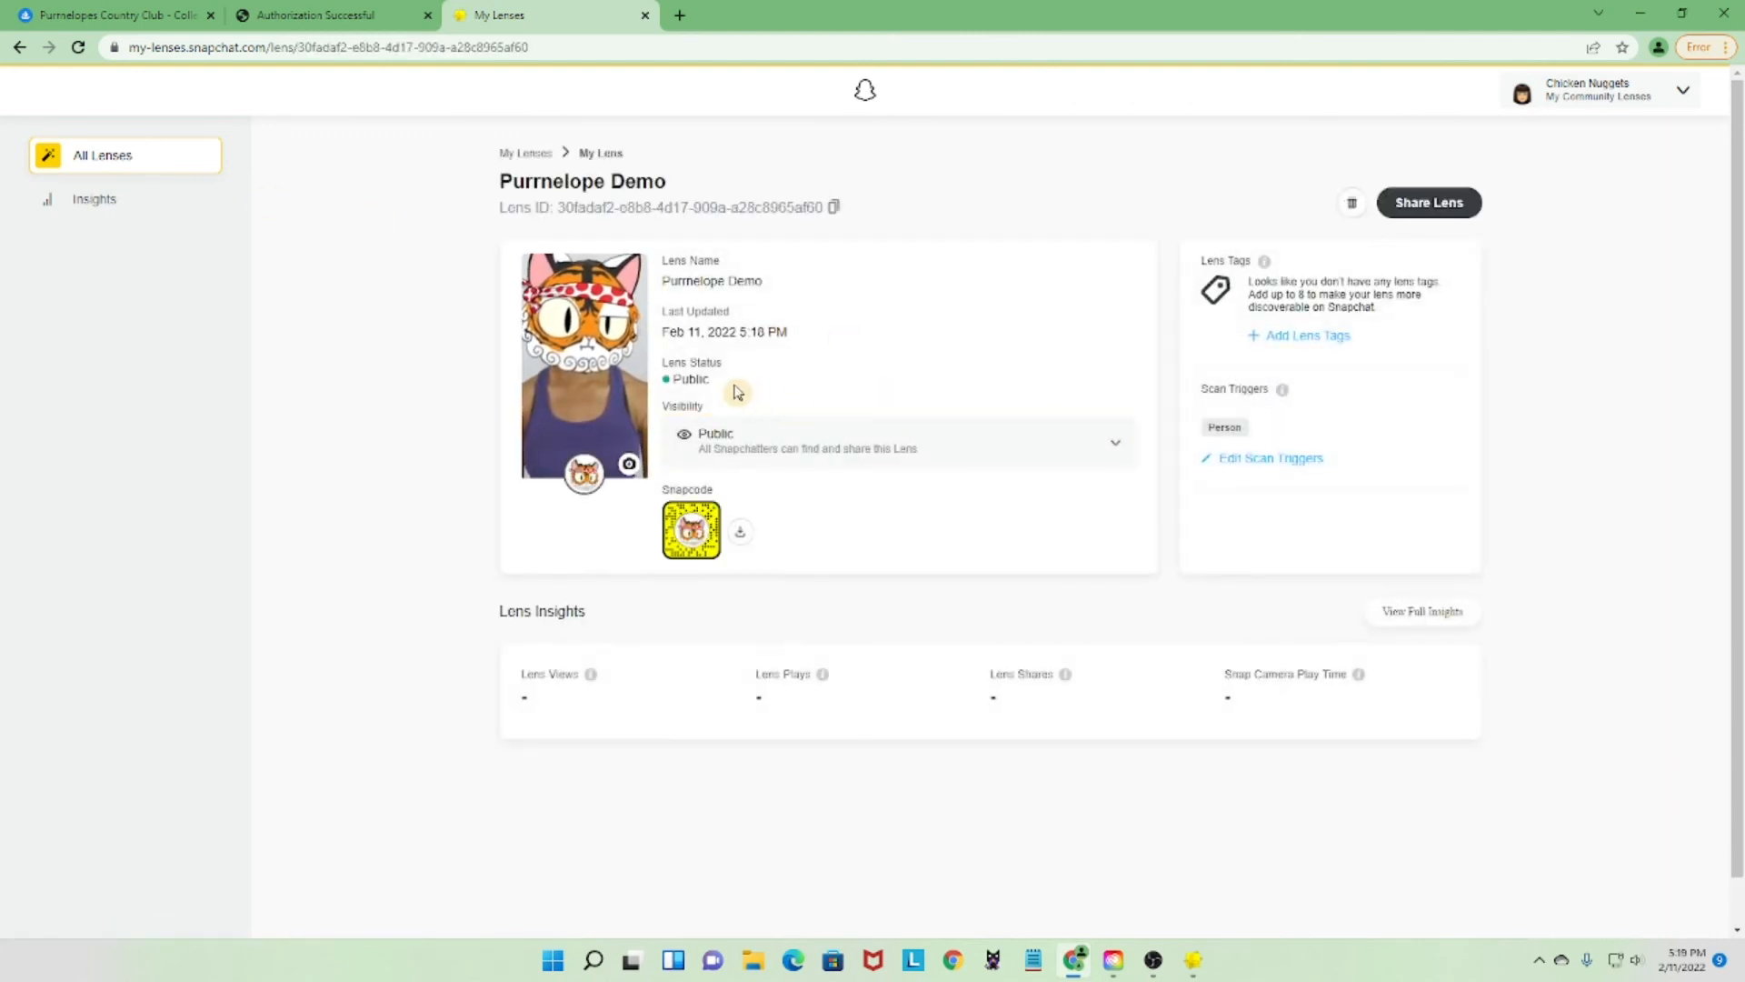
click(189, 172)
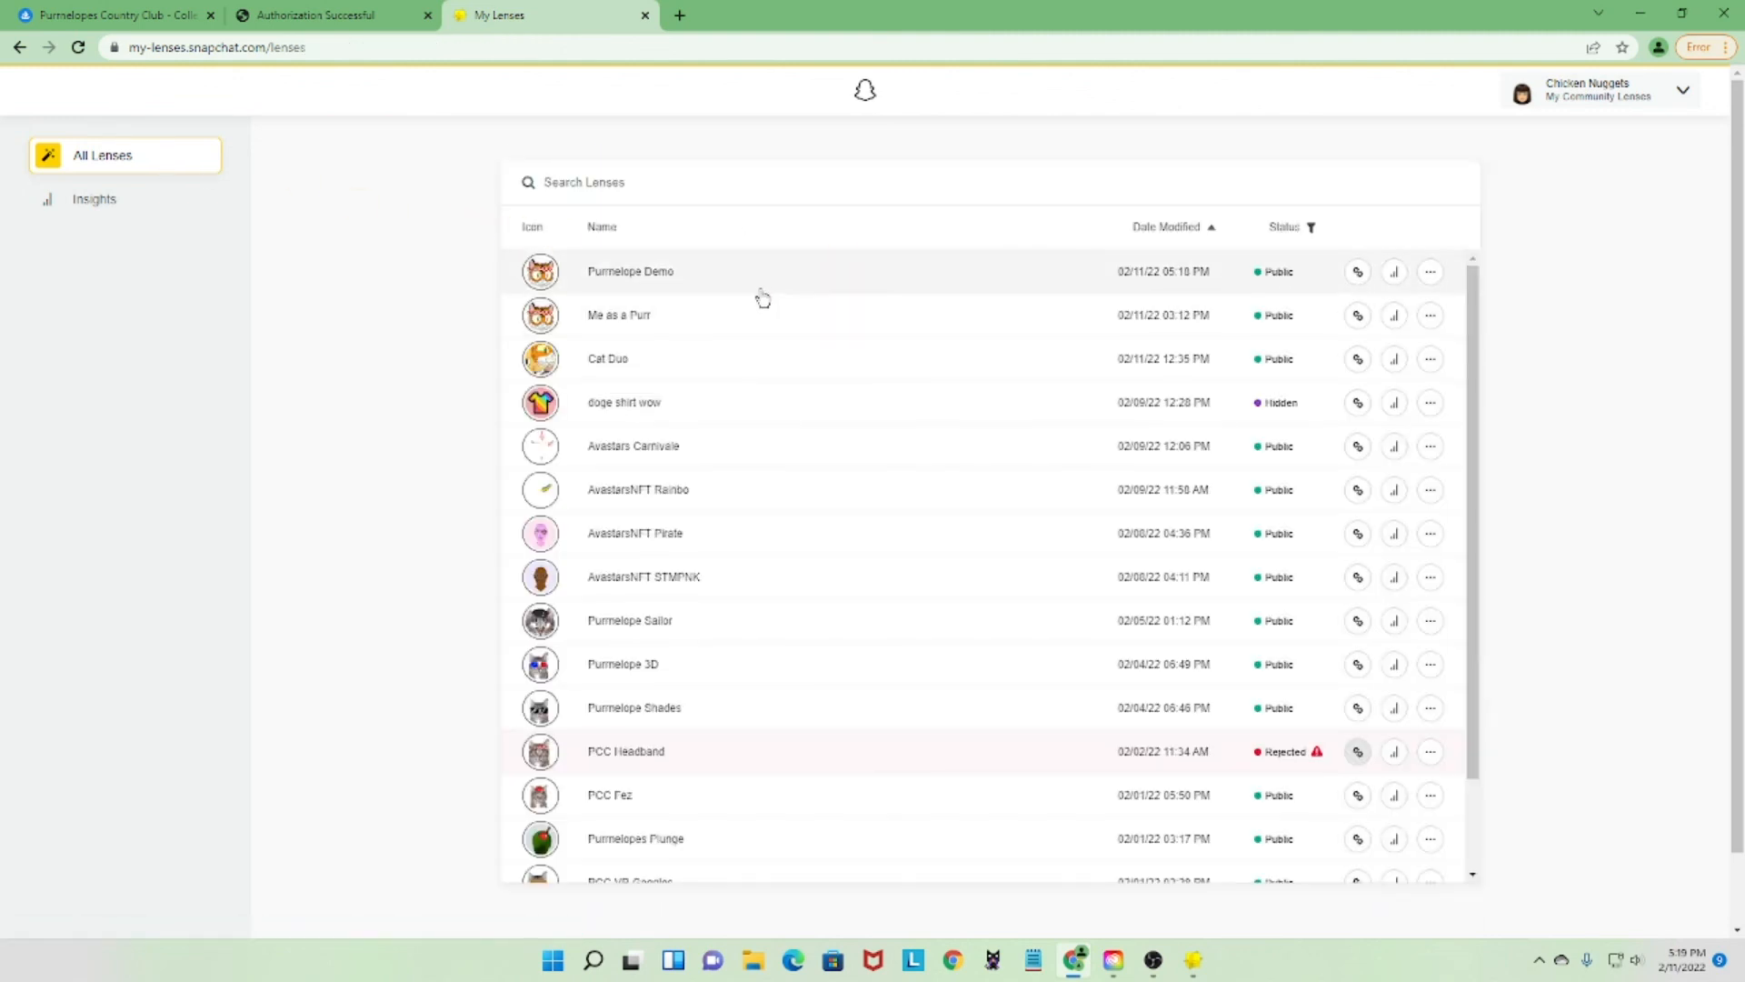
click(721, 290)
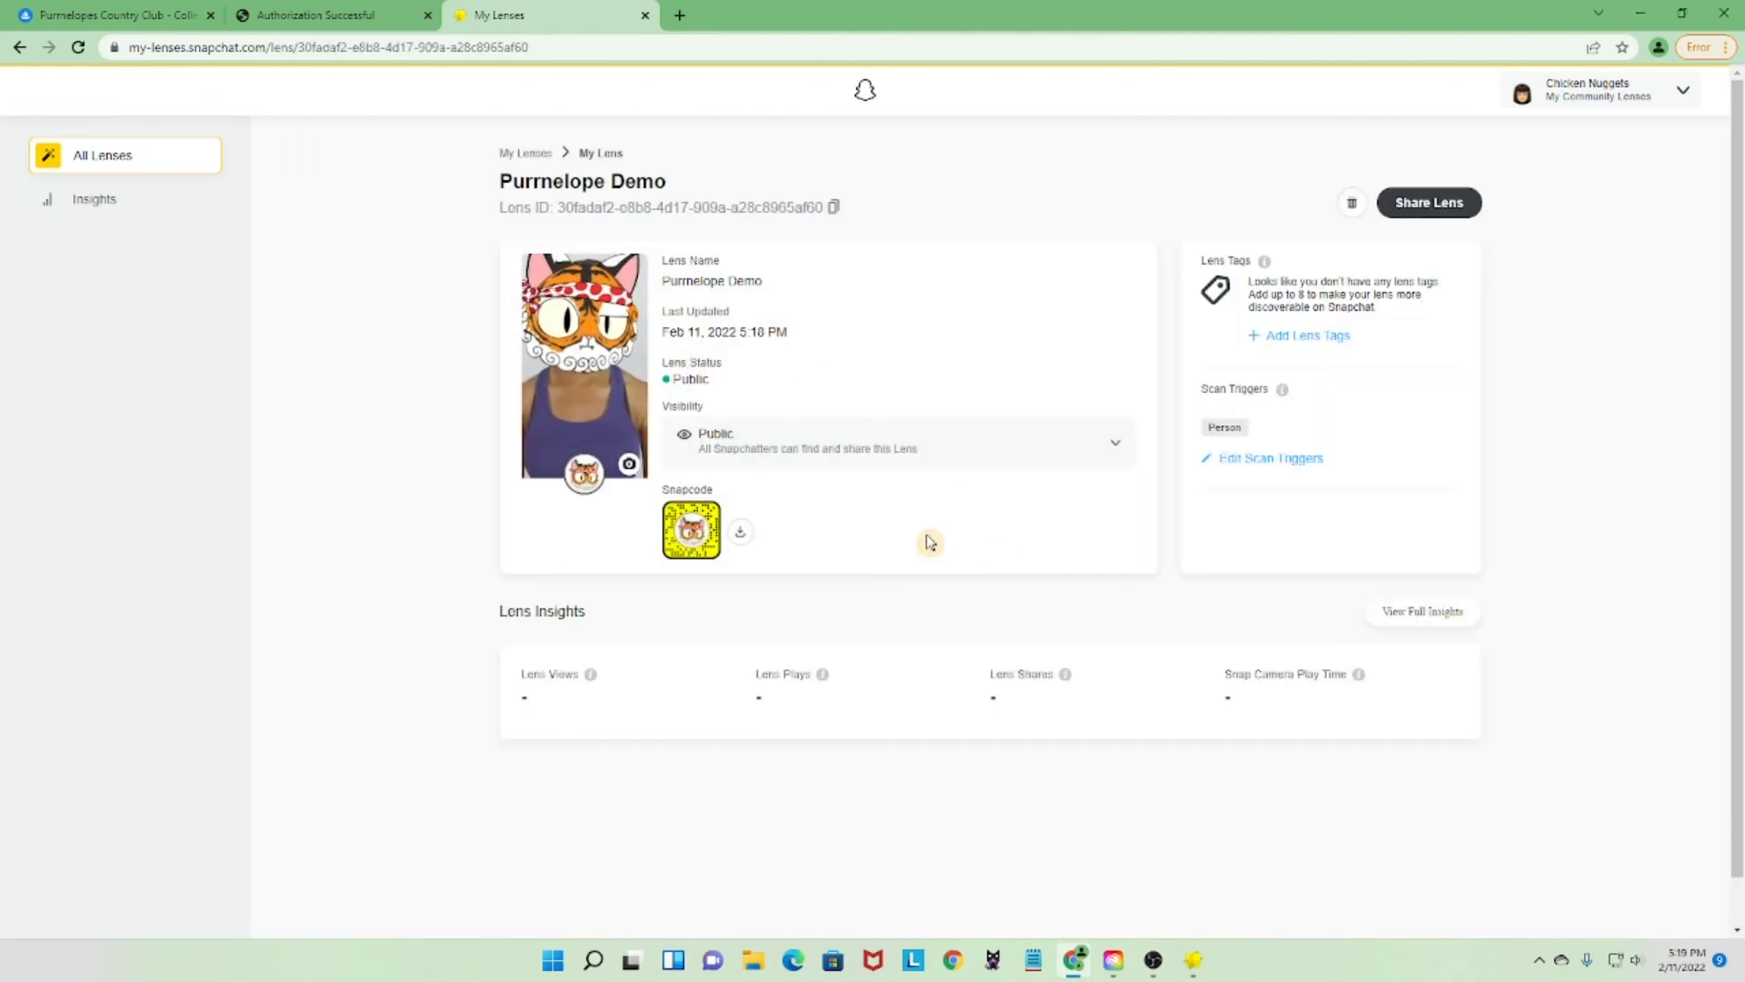
- Use Share Lens for the Purrnelope Demo lens, and view its Snapcode enlarged before closing it
click(1447, 212)
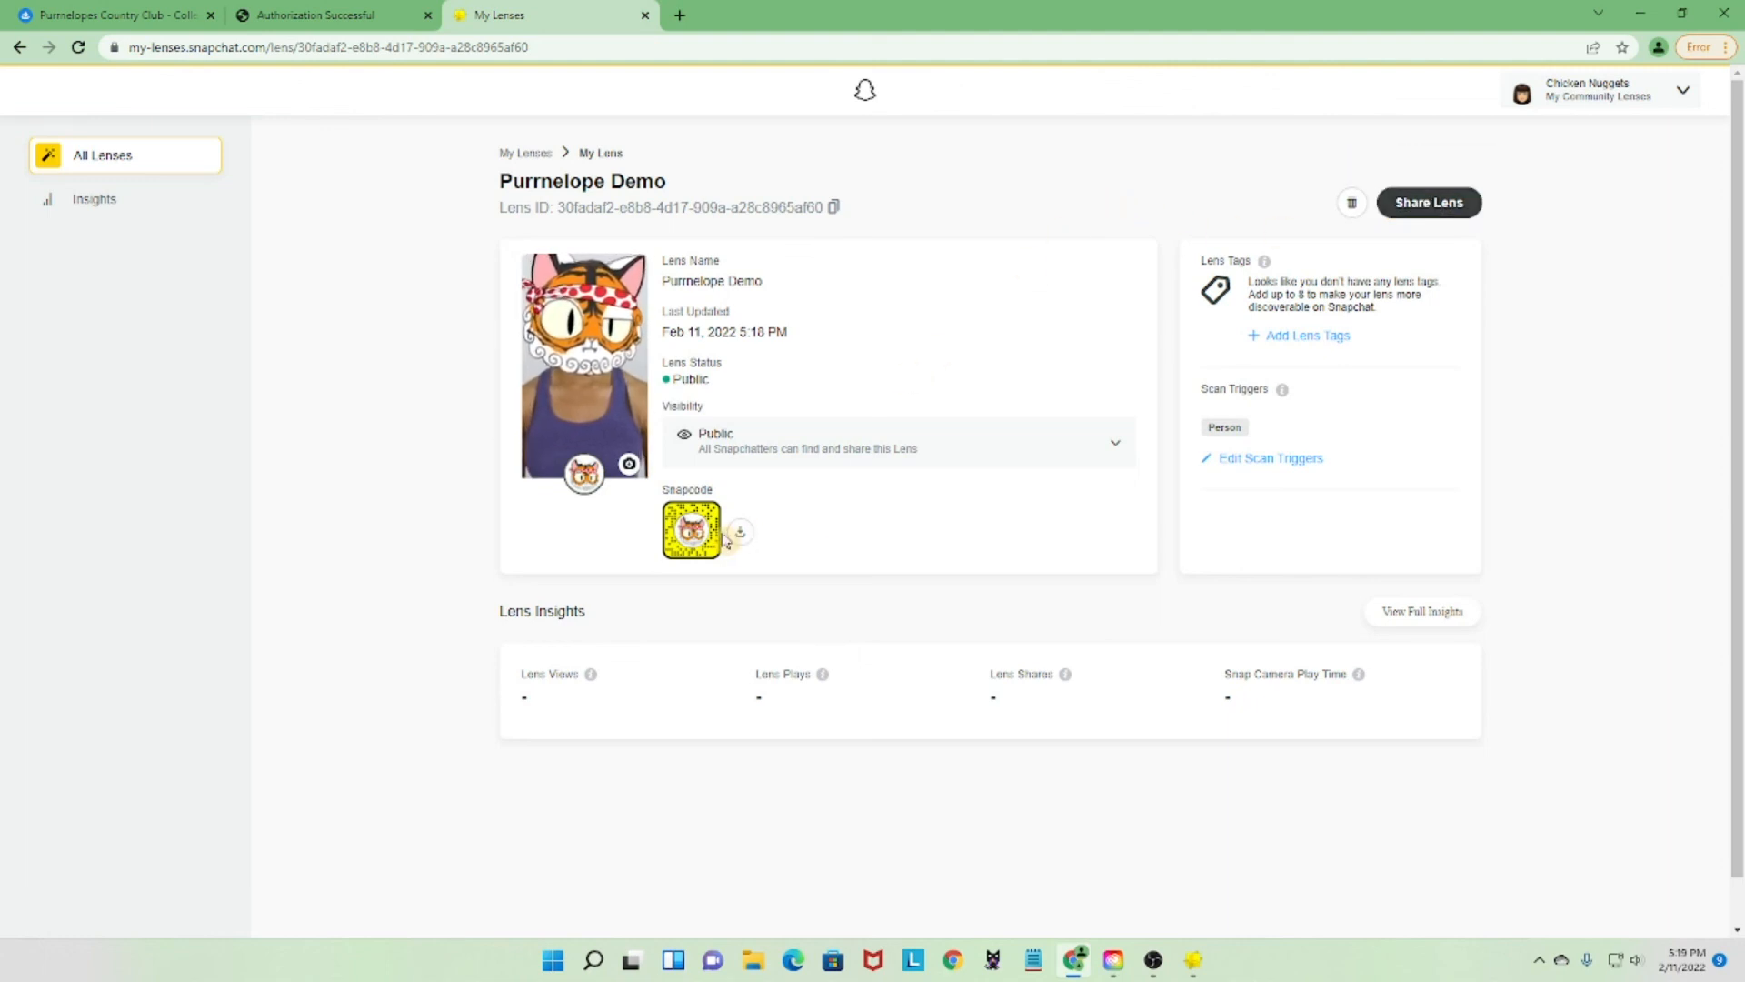
click(697, 552)
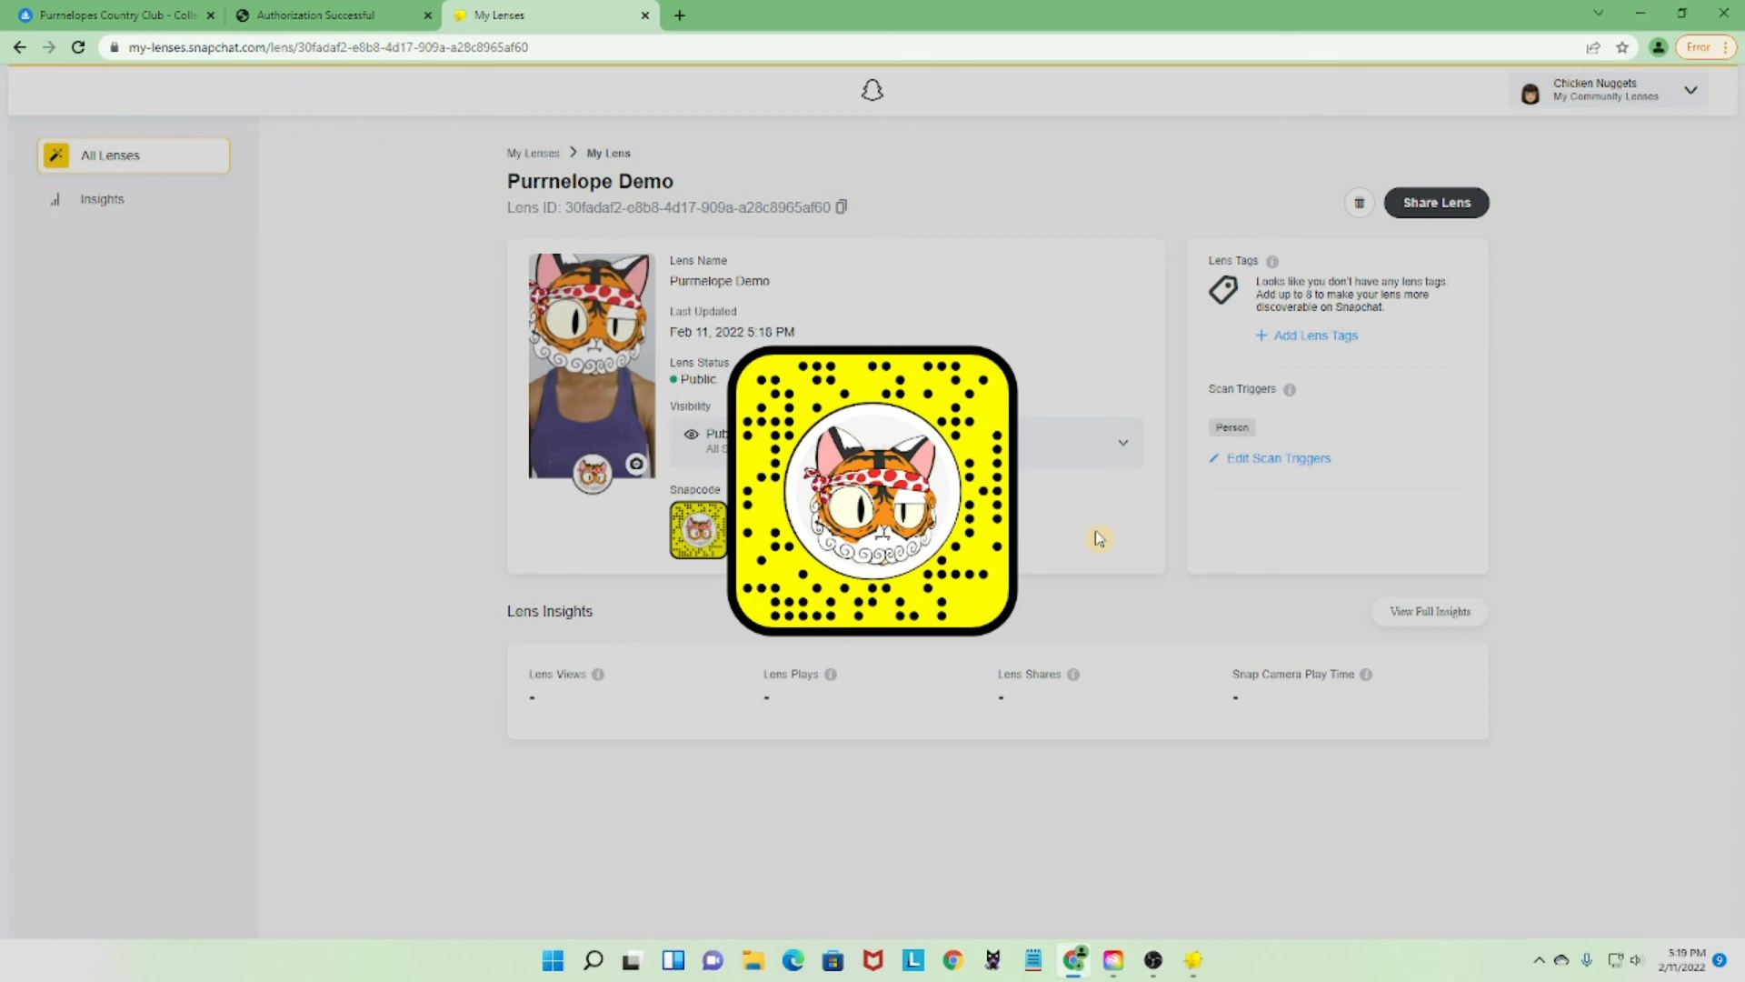
click(1075, 605)
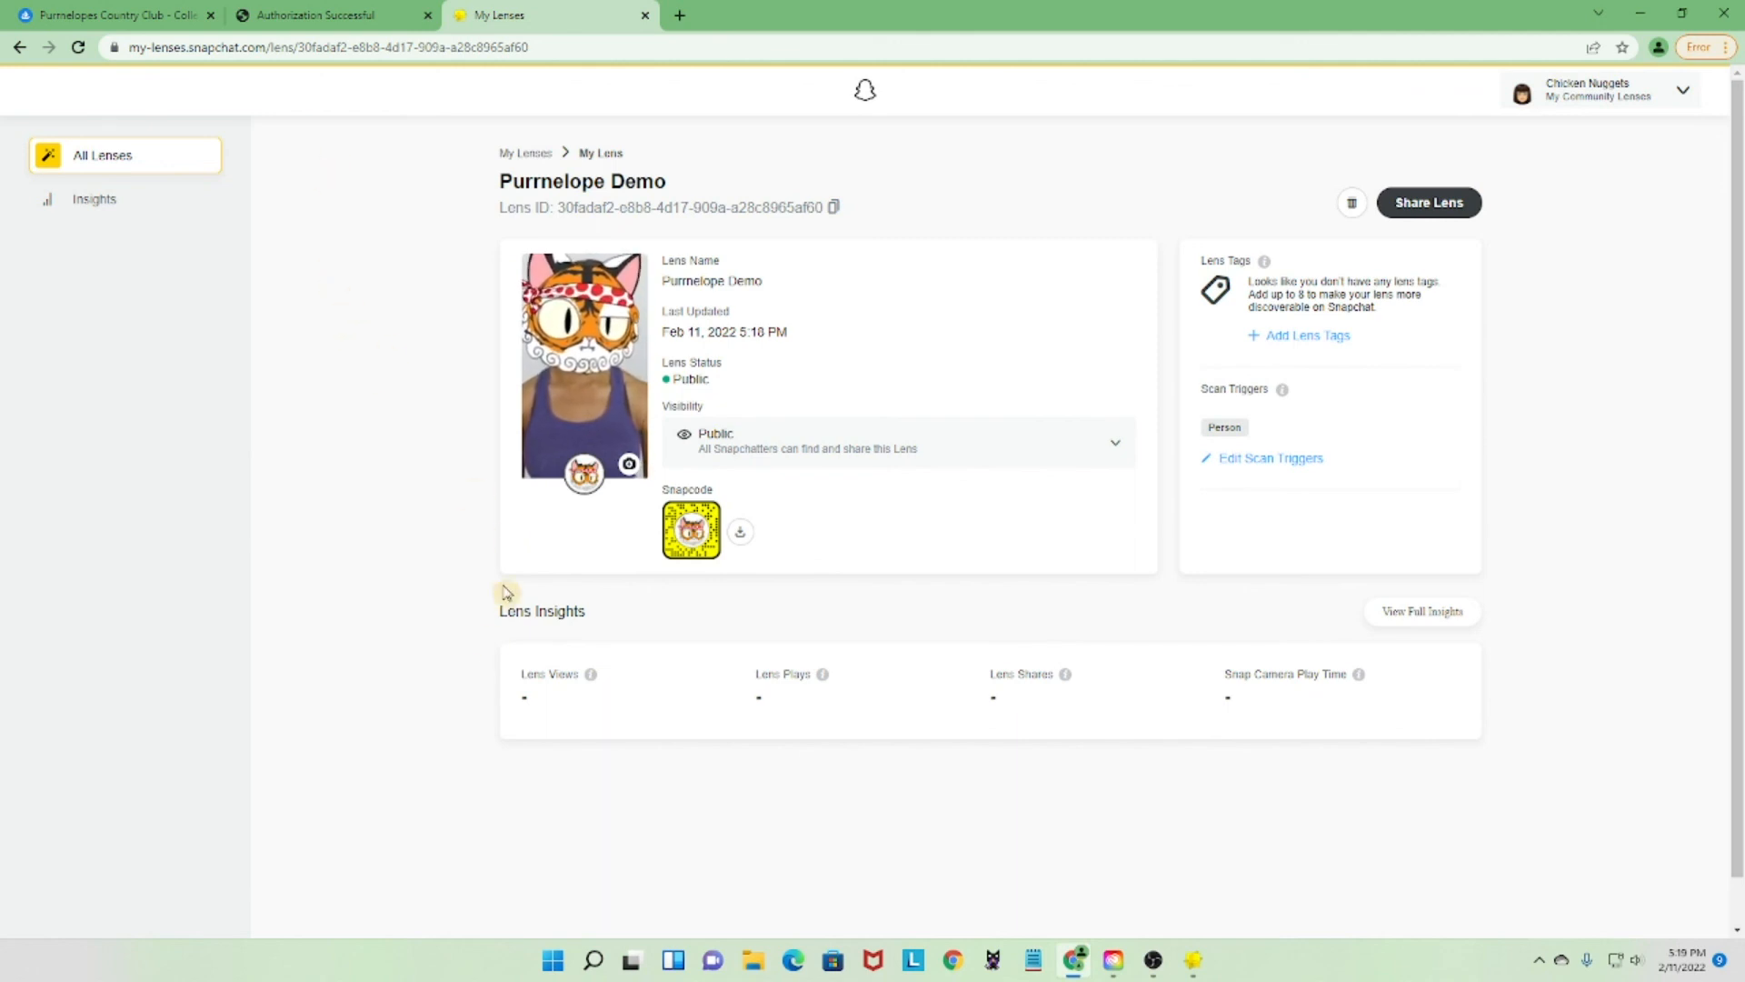
- Switch to Lens Studio, dismiss the upload dialogs, and close the project without saving
click(1195, 964)
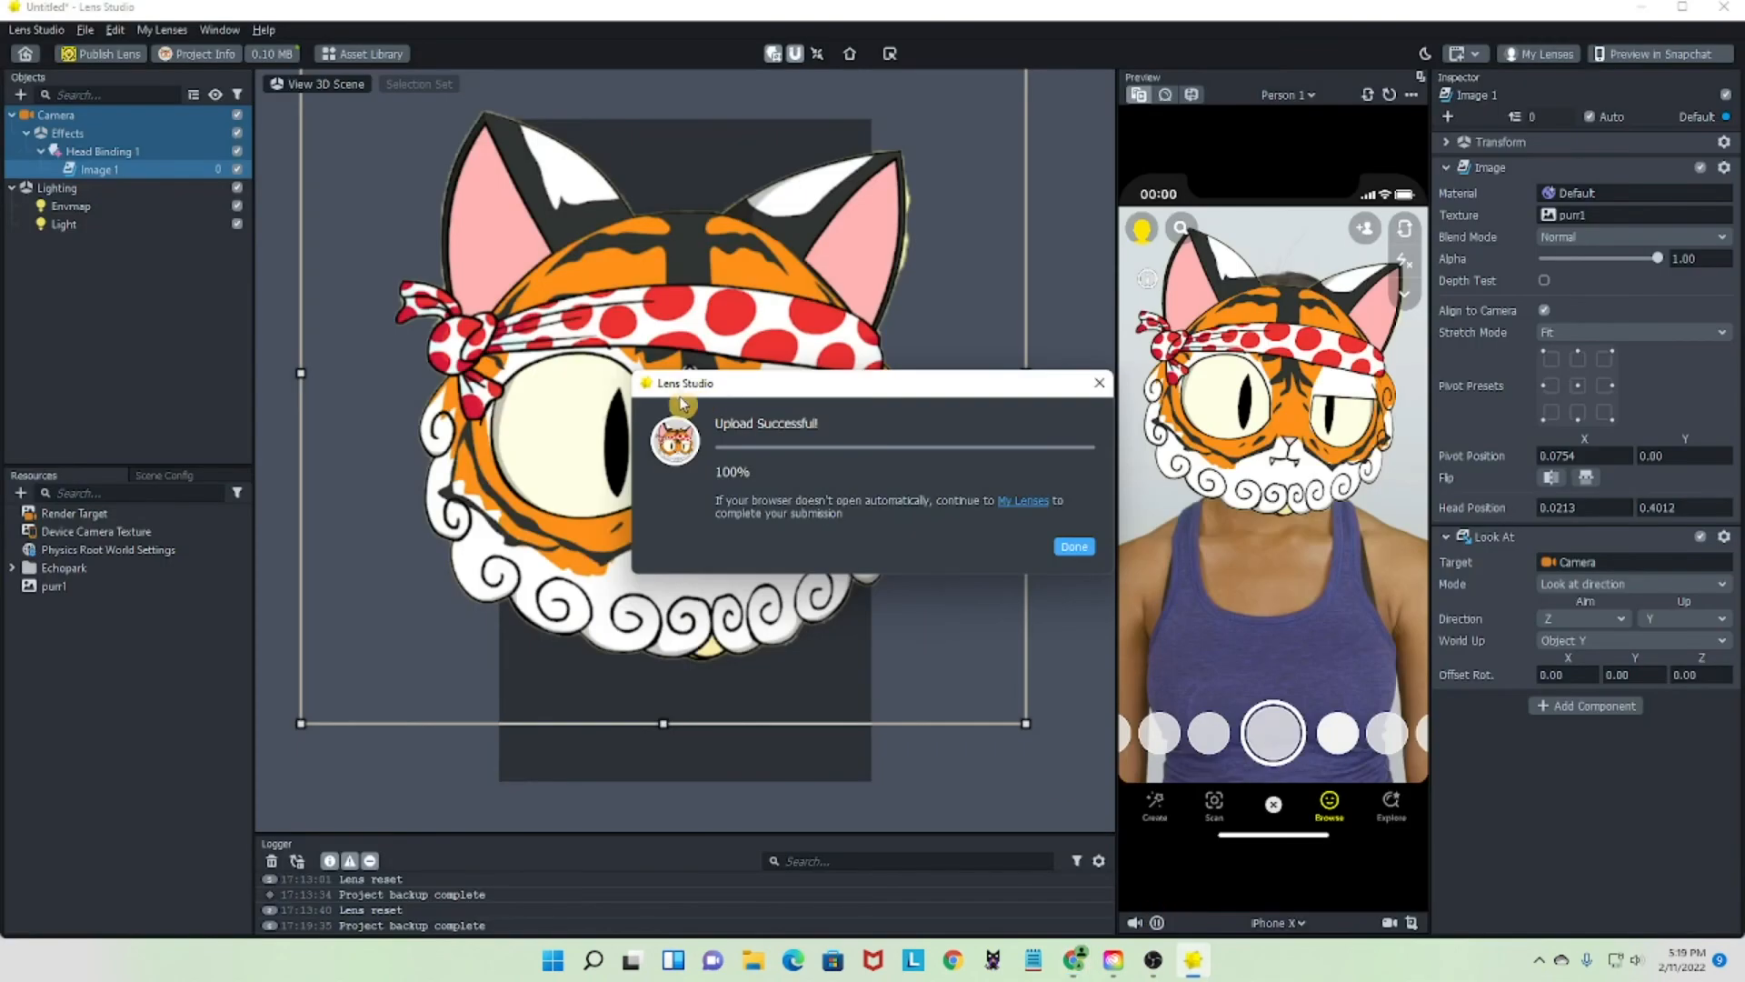
click(1074, 546)
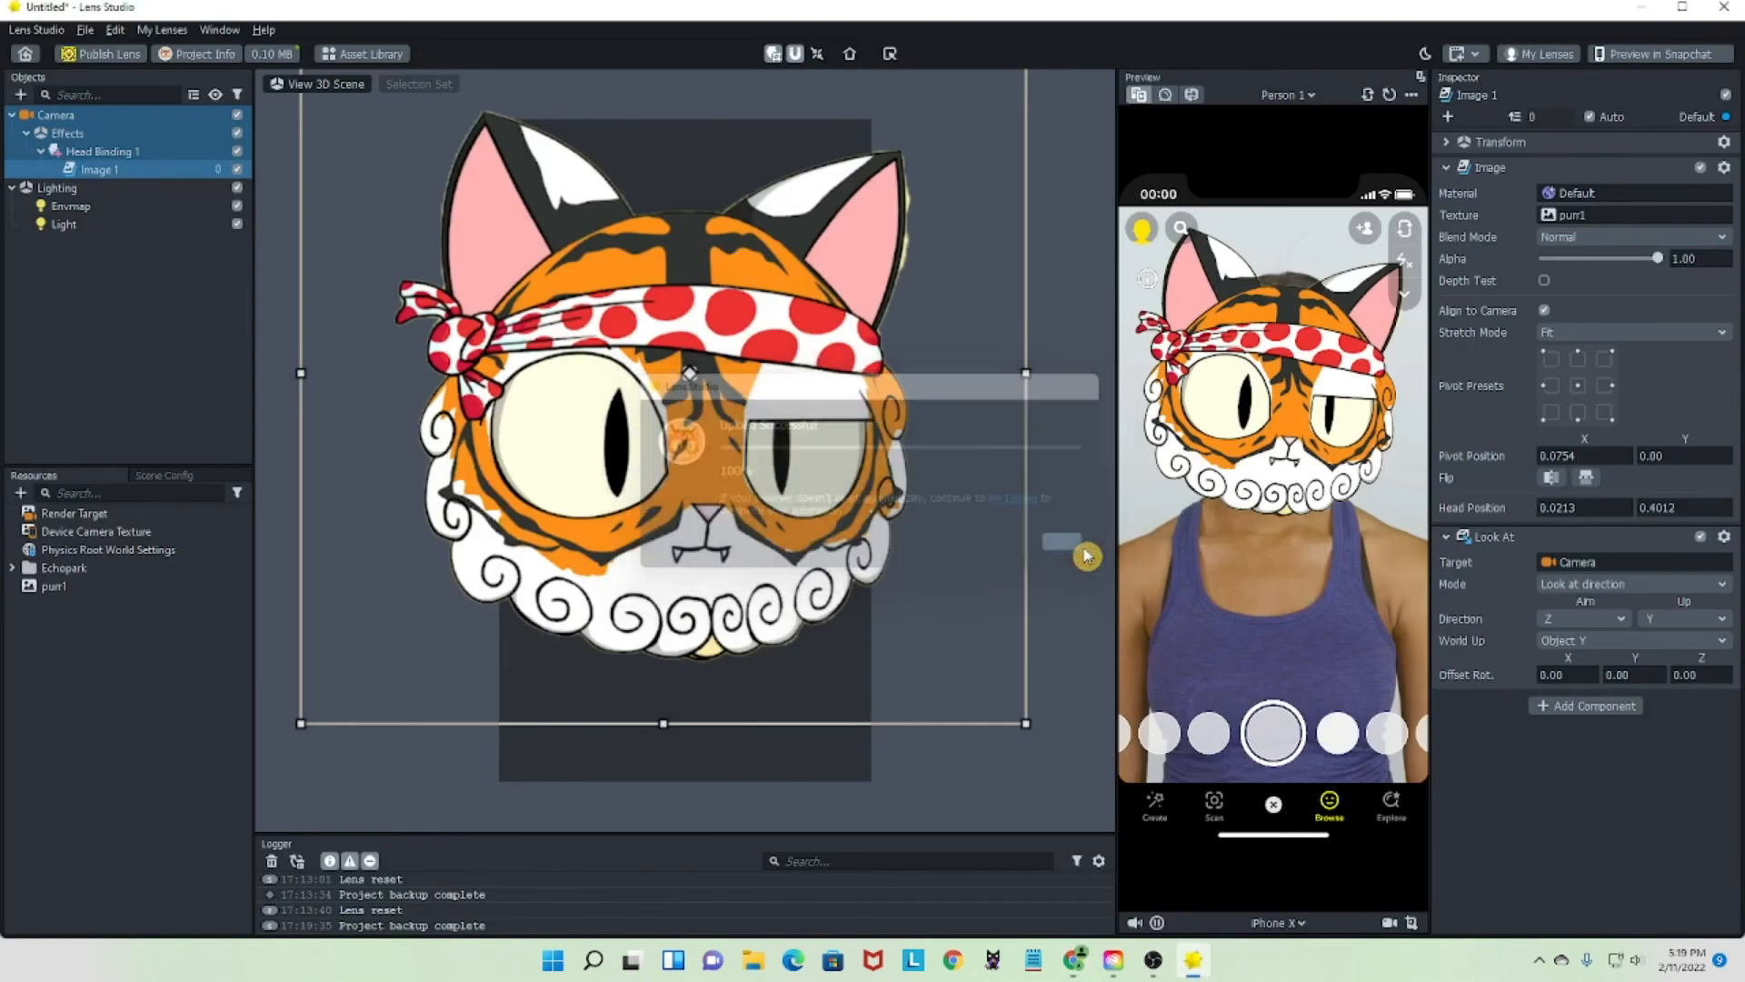
click(98, 54)
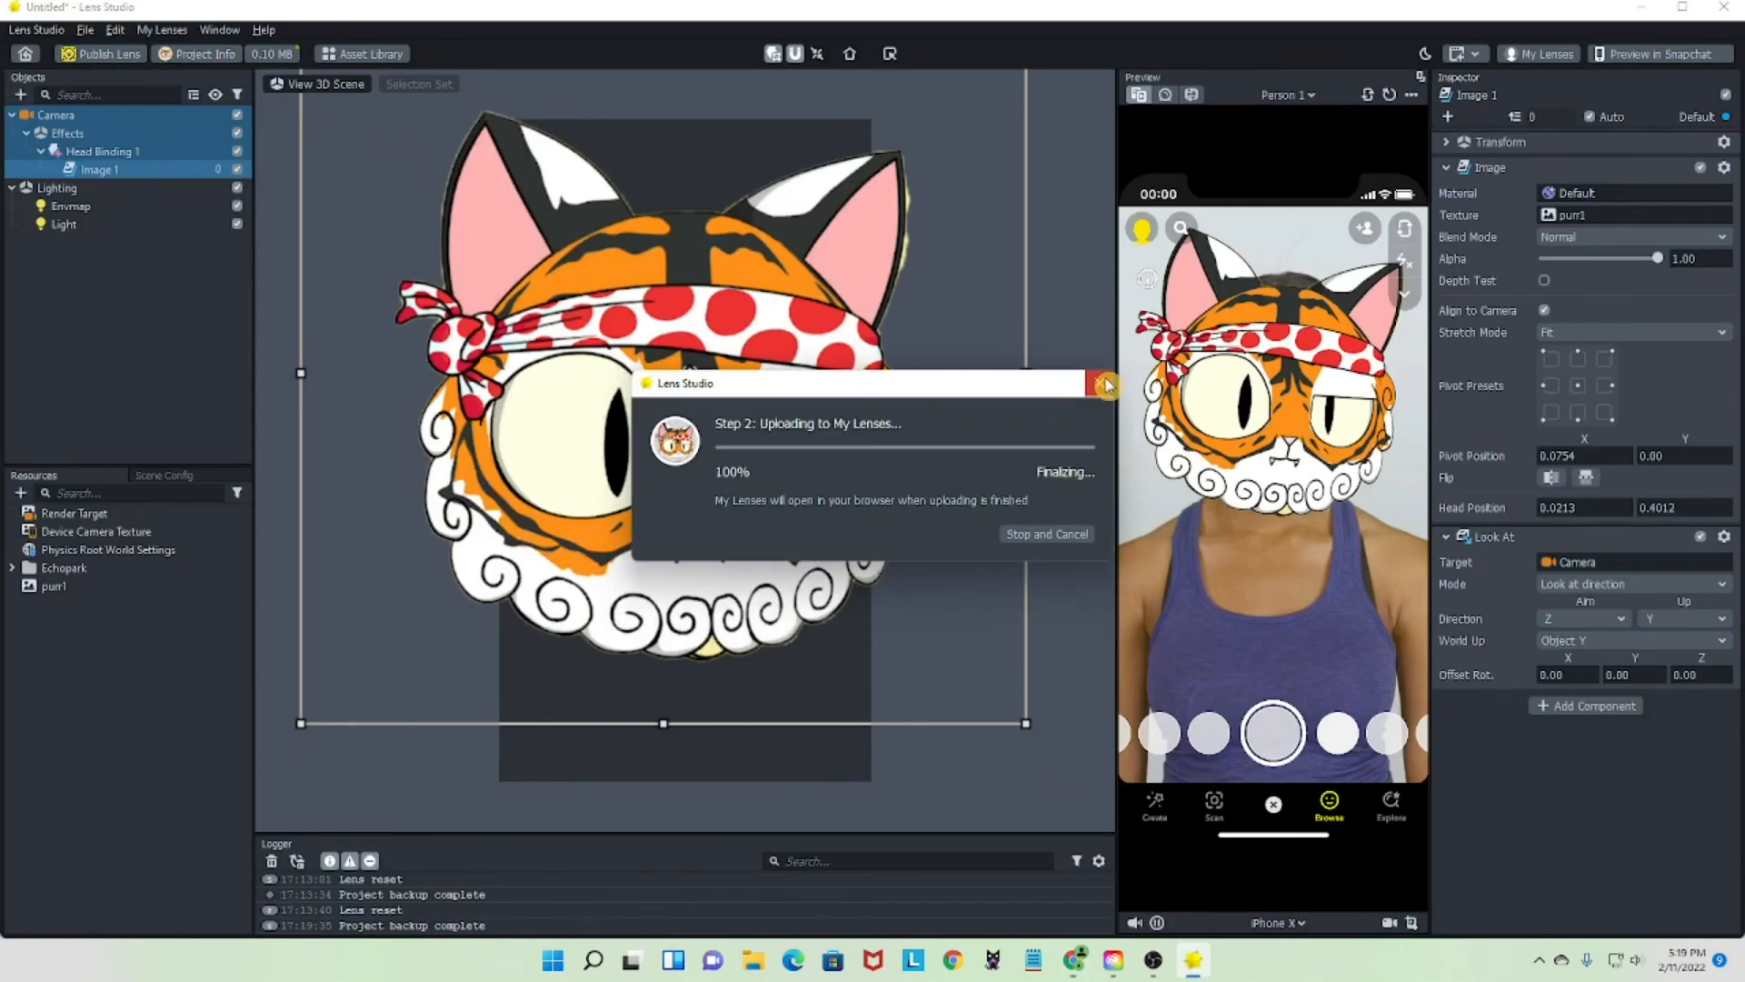
click(1100, 383)
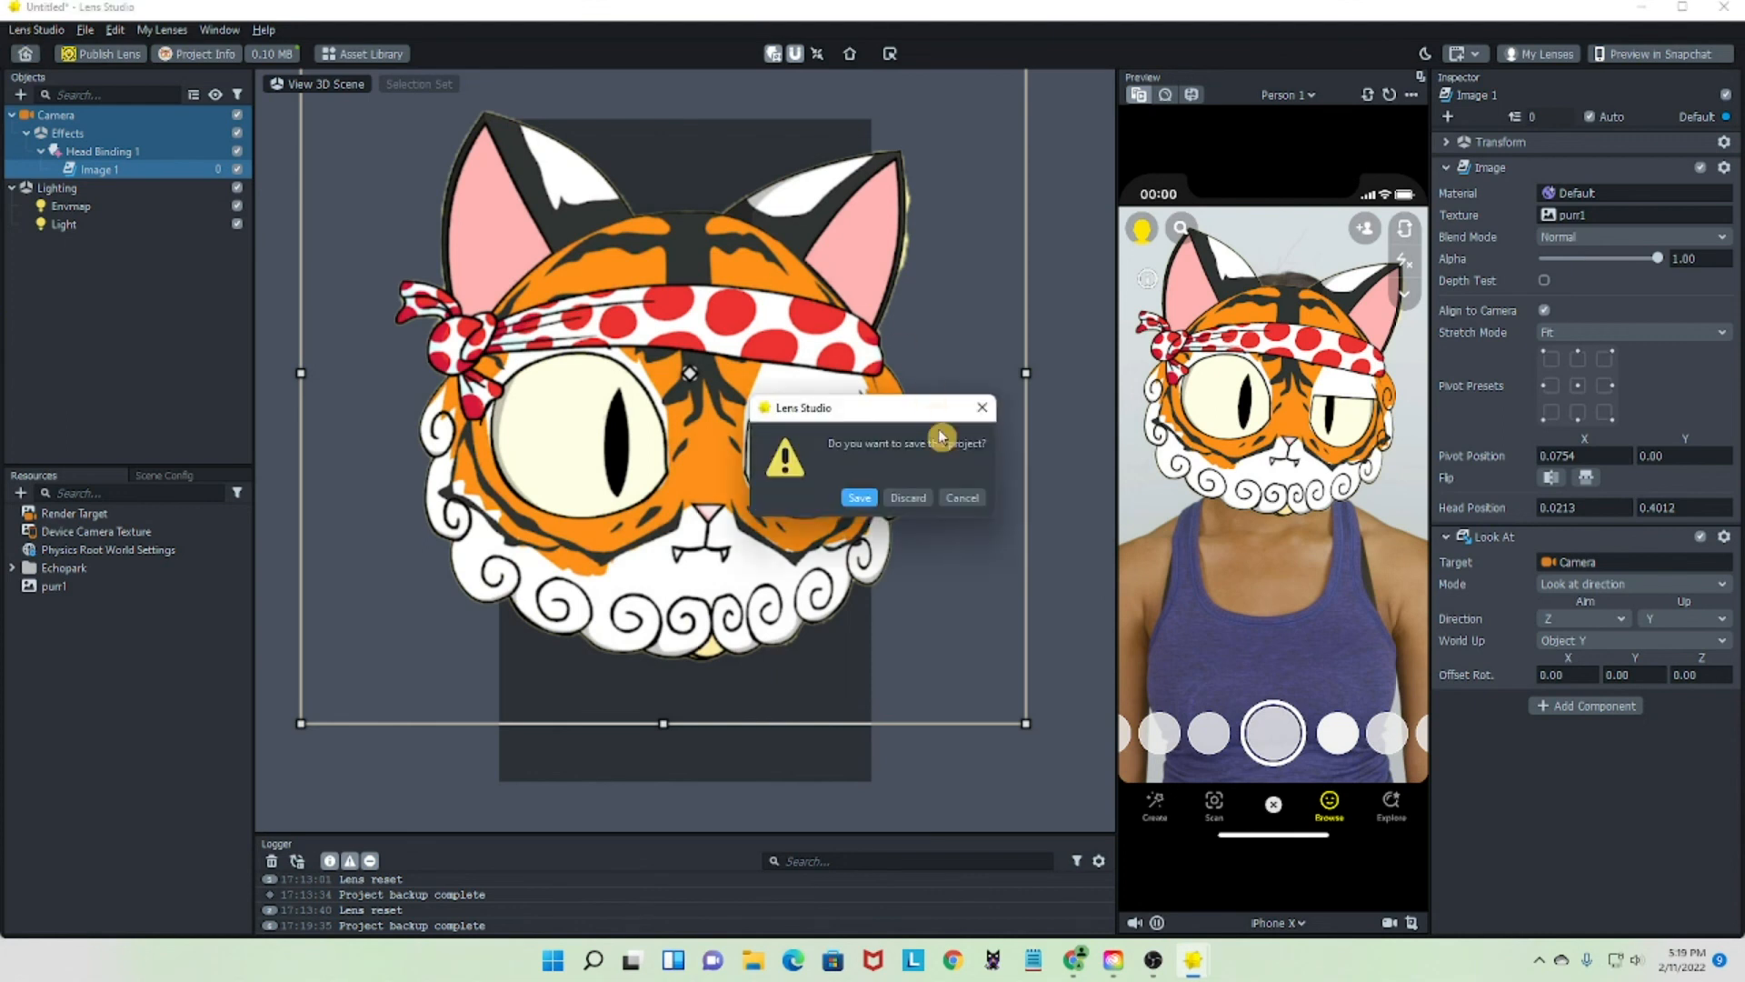
click(908, 497)
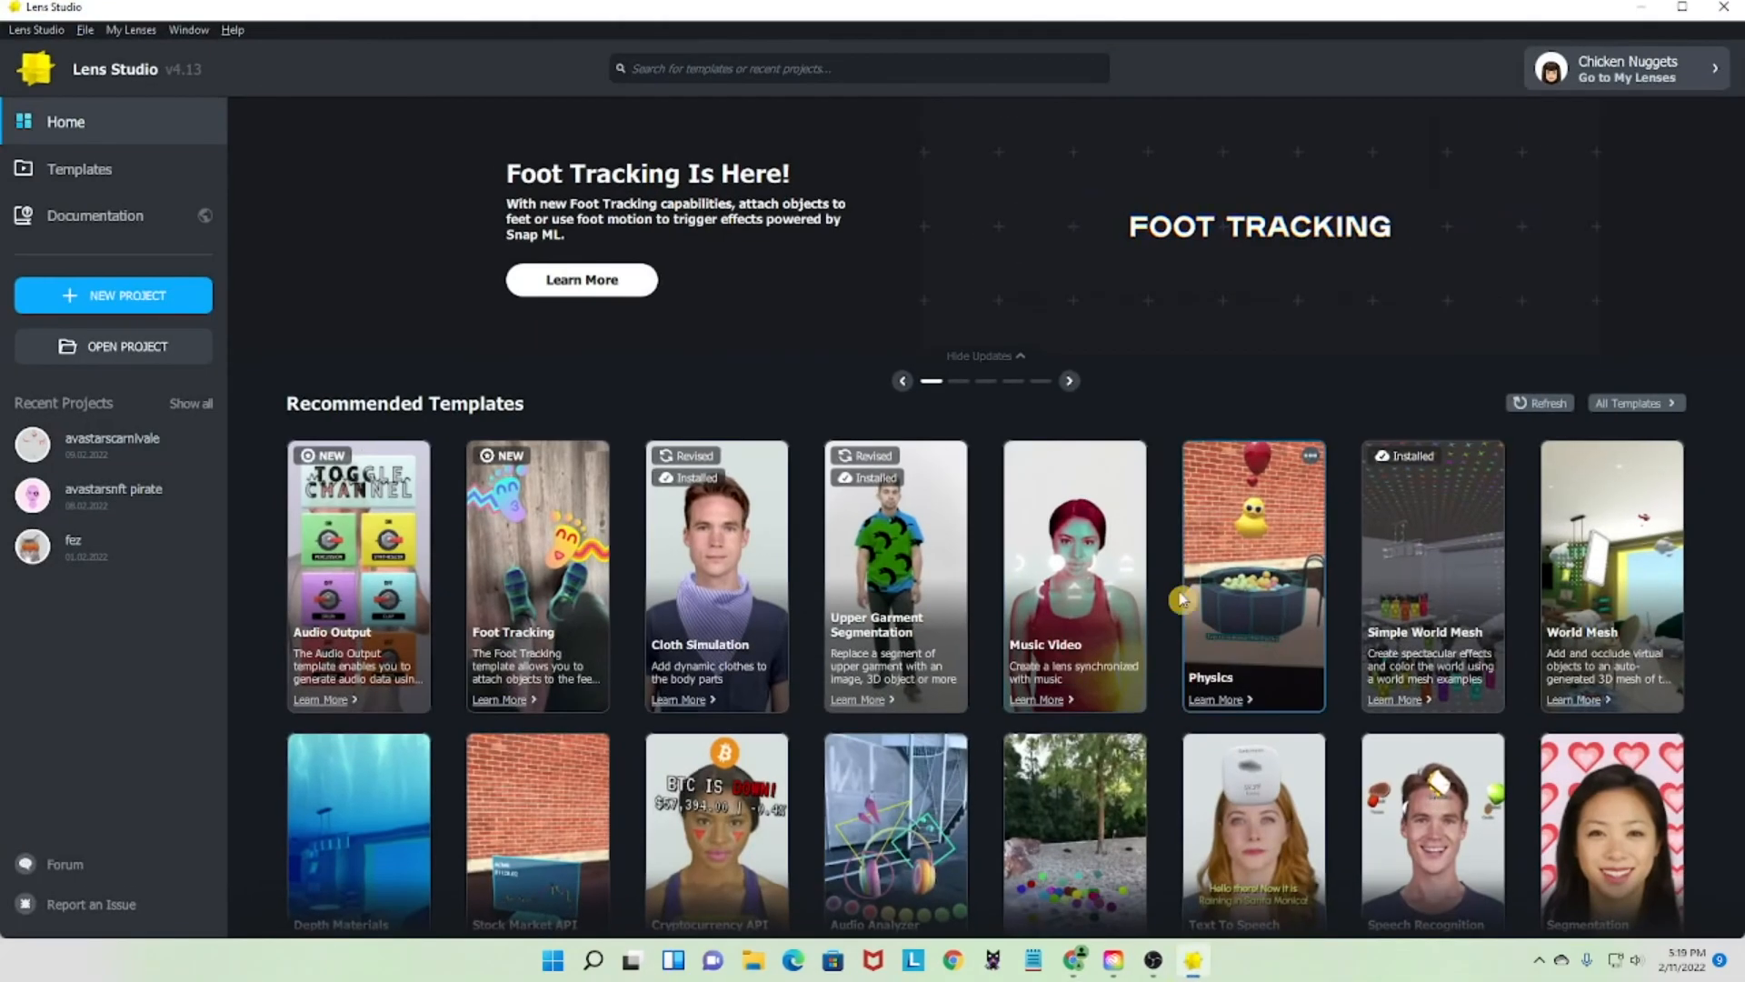
- Browse the recommended templates on the Lens Studio home page
scroll(673, 389, down, 1)
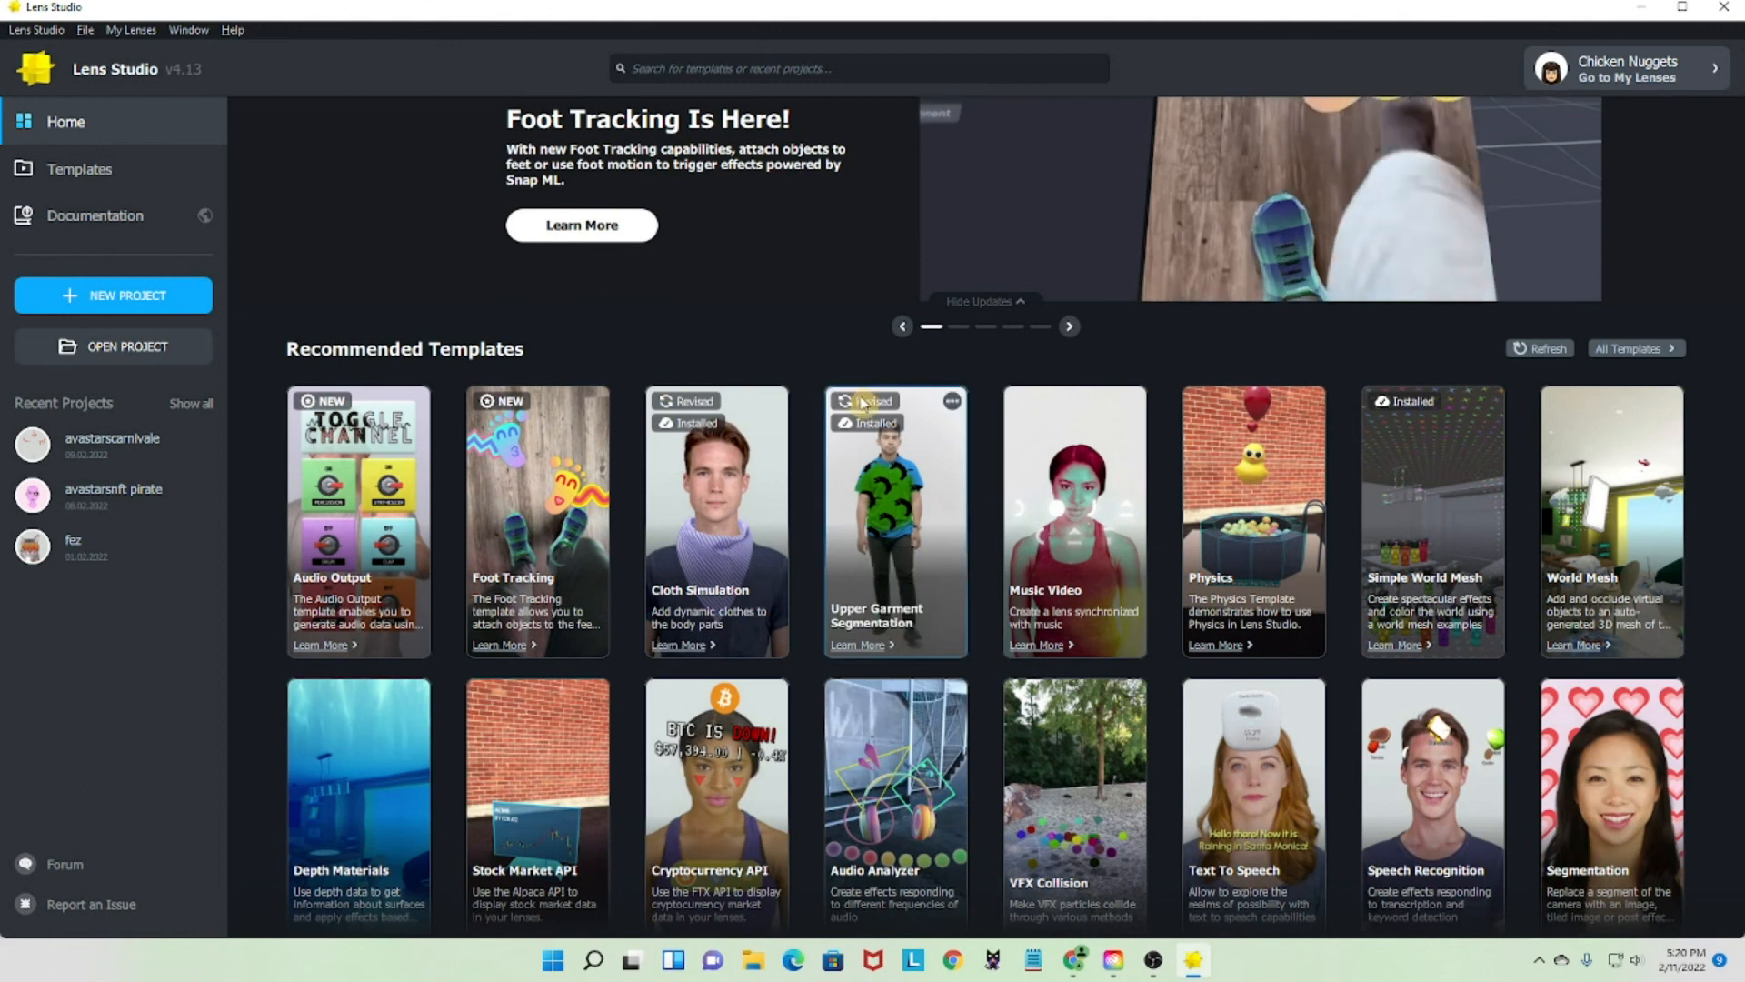
scroll(718, 625, down, 1)
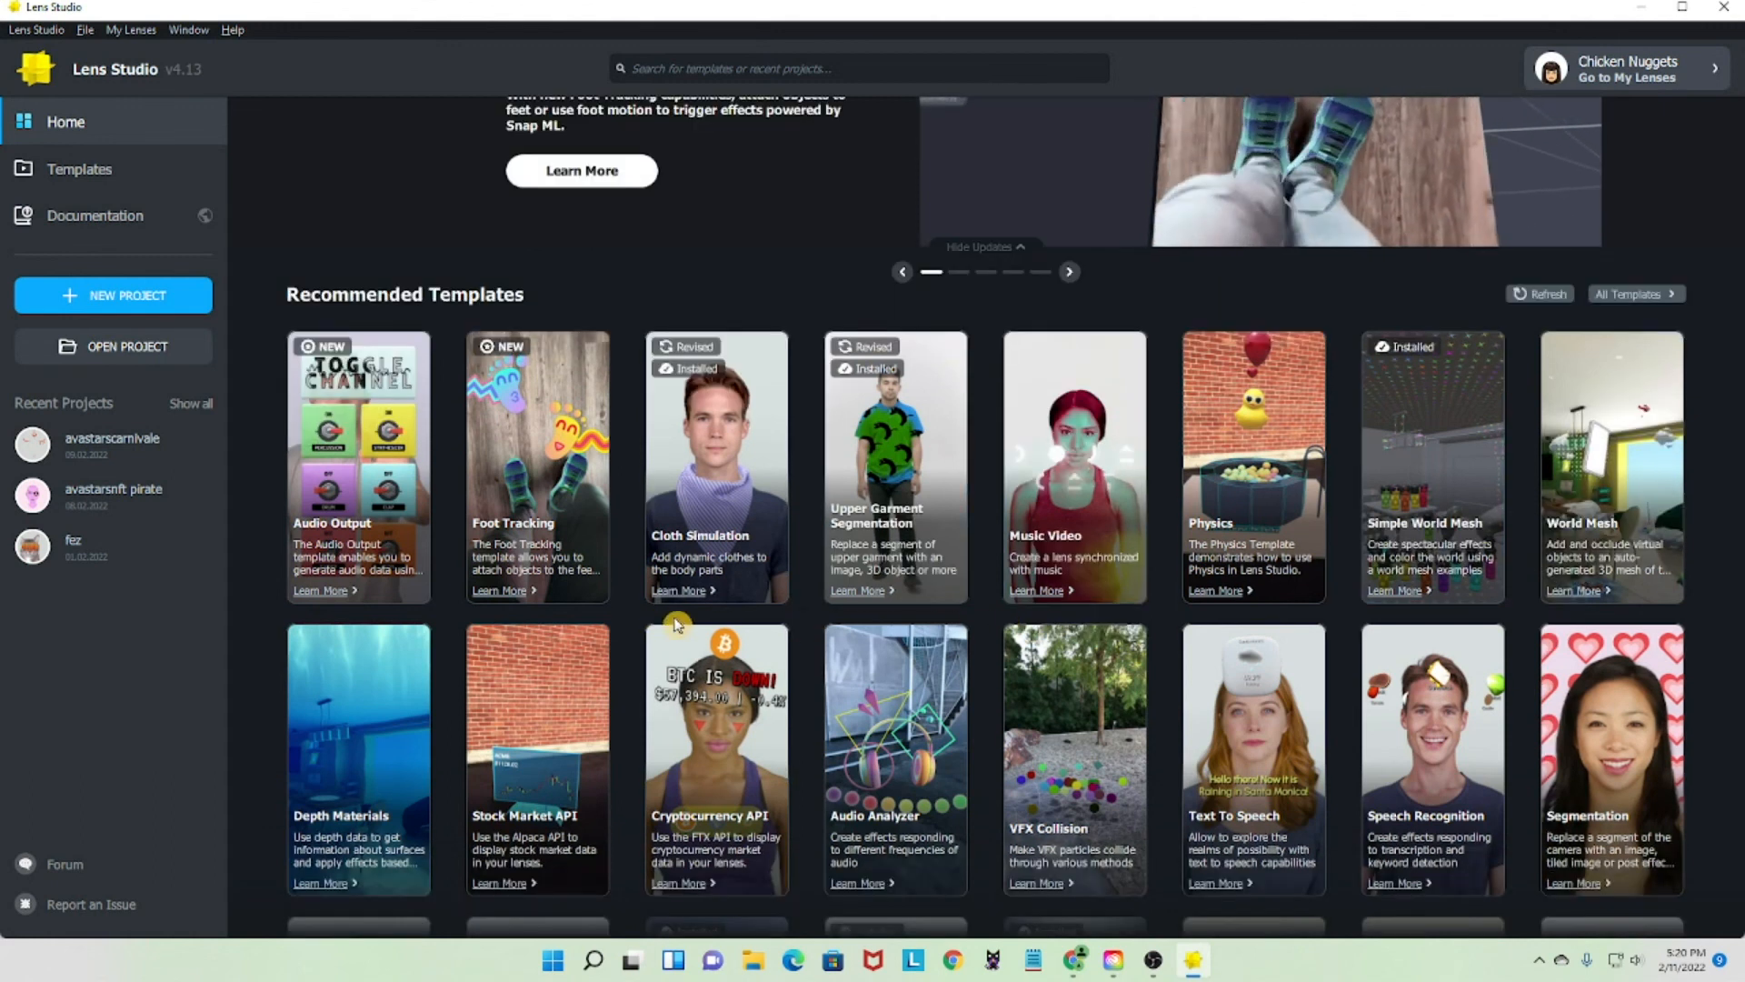
scroll(908, 664, down, 6)
scroll(818, 527, up, 8)
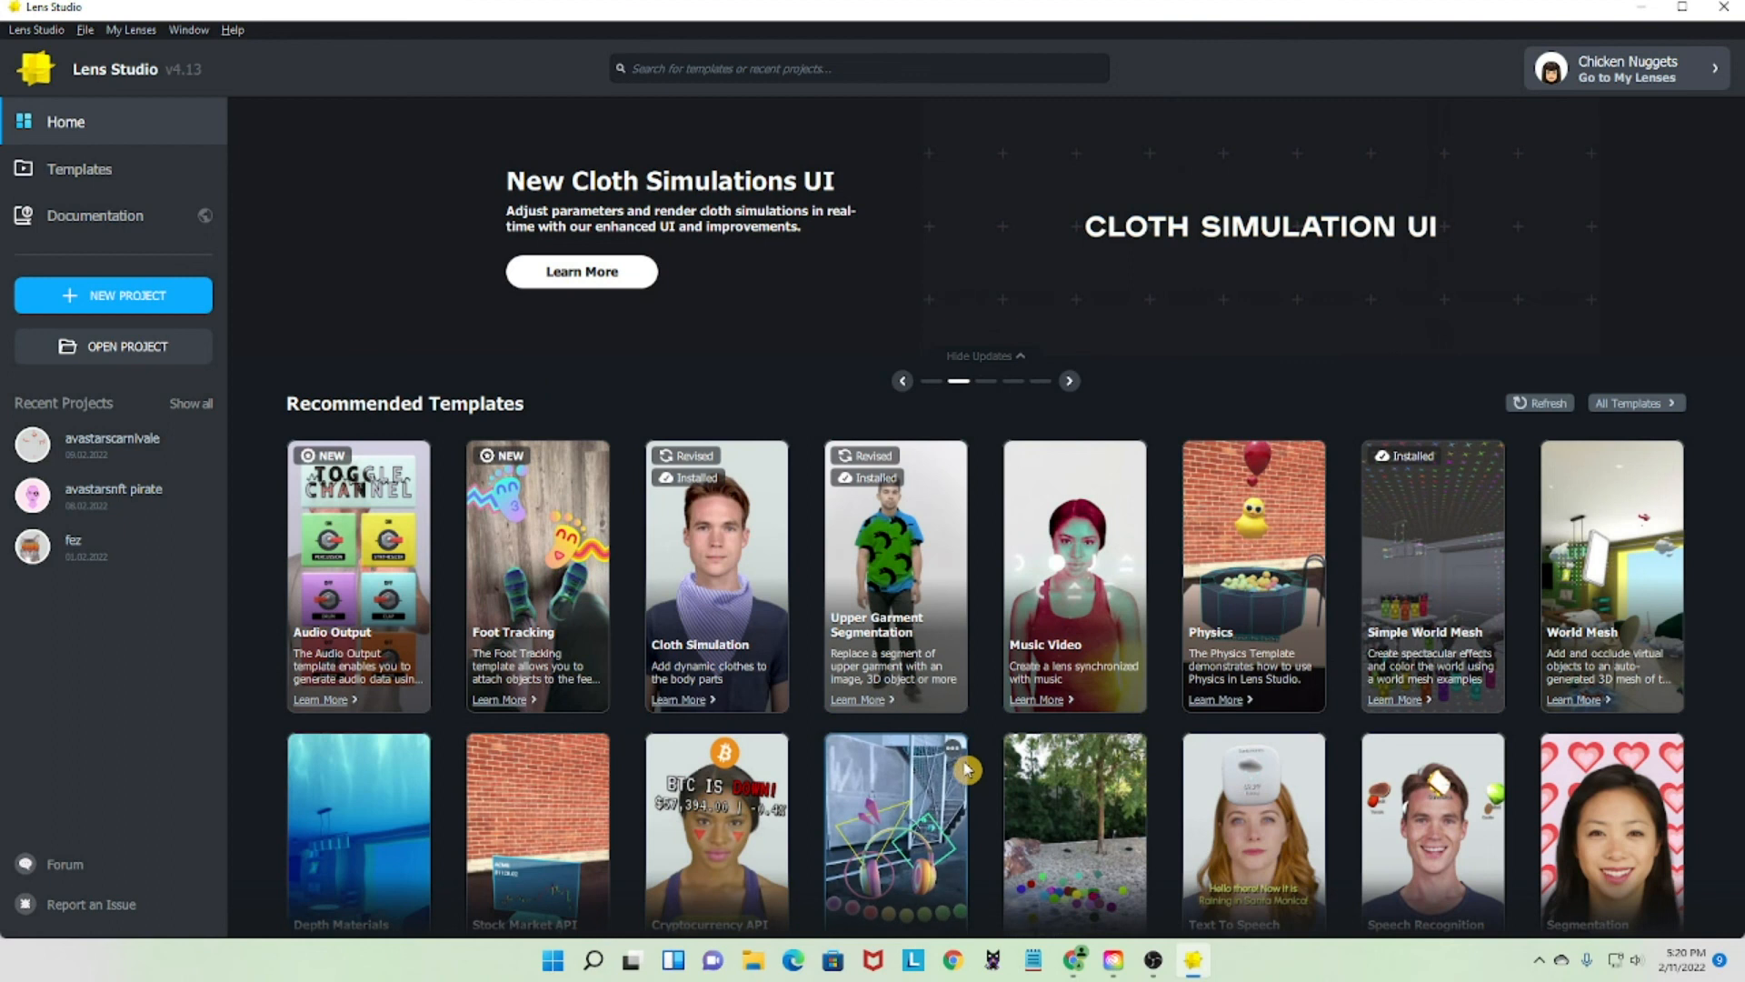
click(1149, 962)
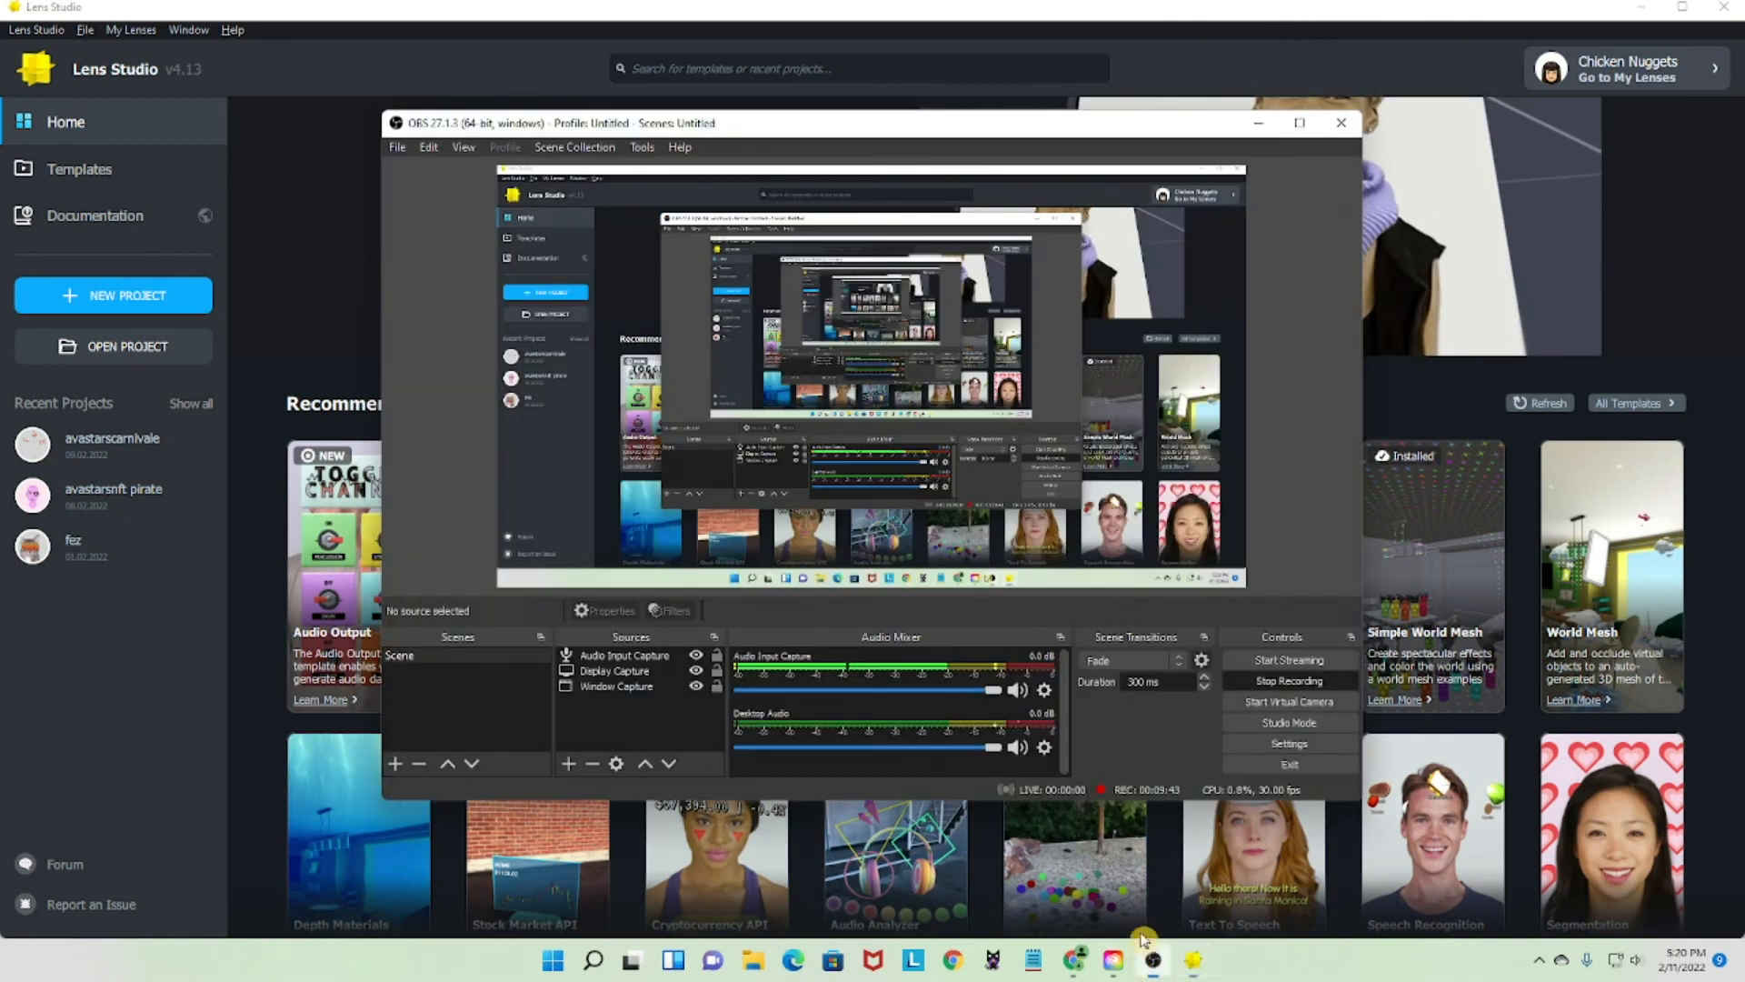